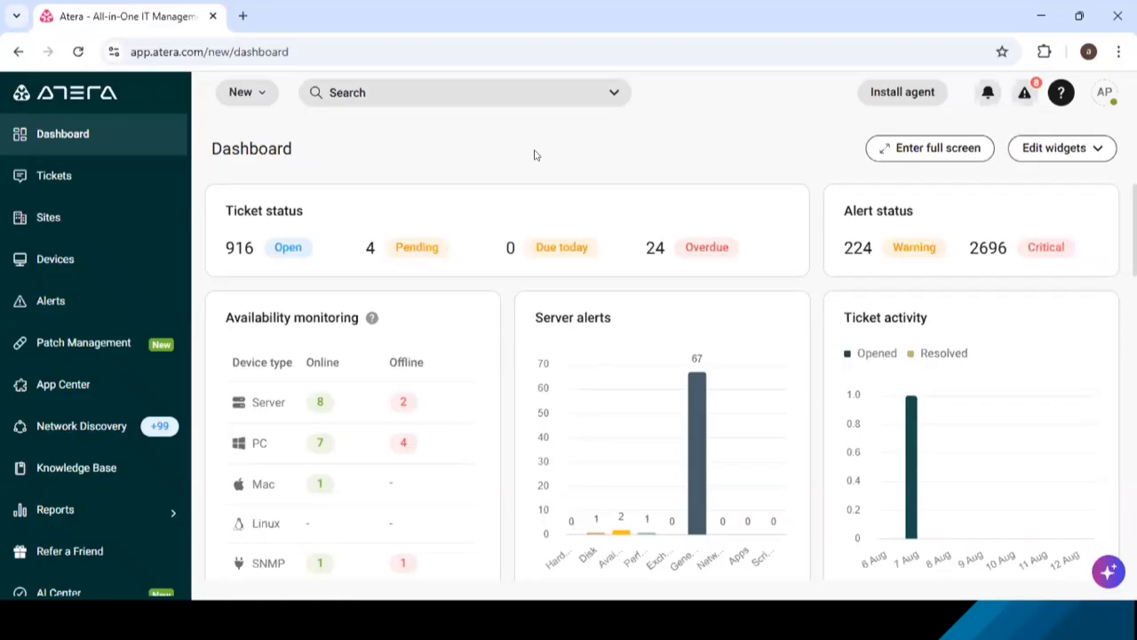
- Search the device list for ITCGMUM-12 and open that device's page
{"action": "key", "text": "alt+Tab"}
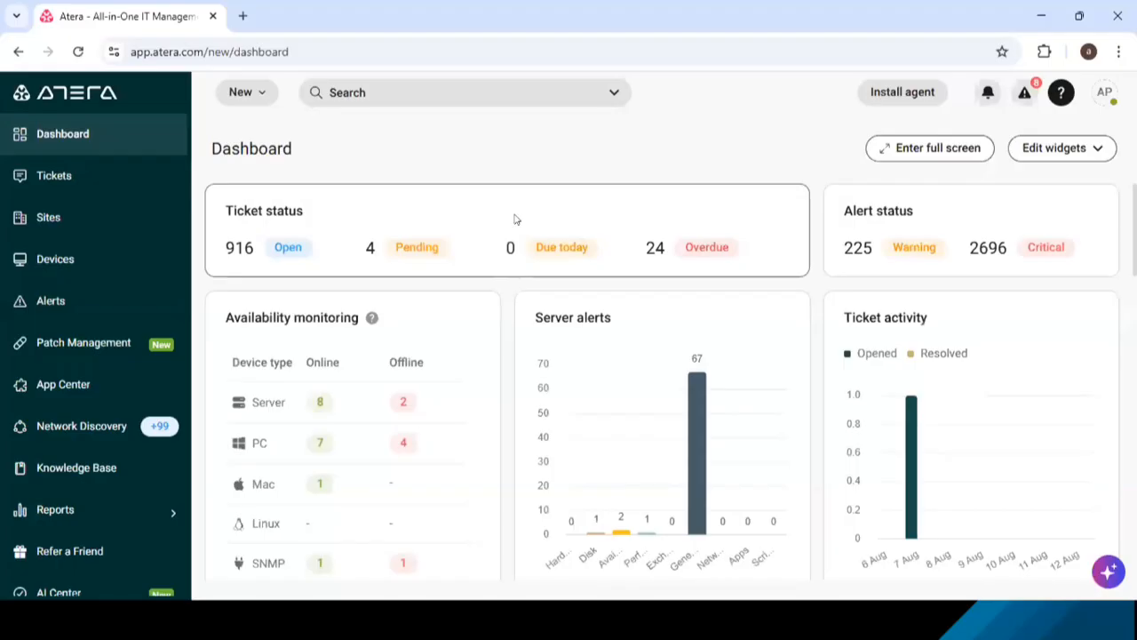
{"action": "left_click", "coordinate": [49, 260]}
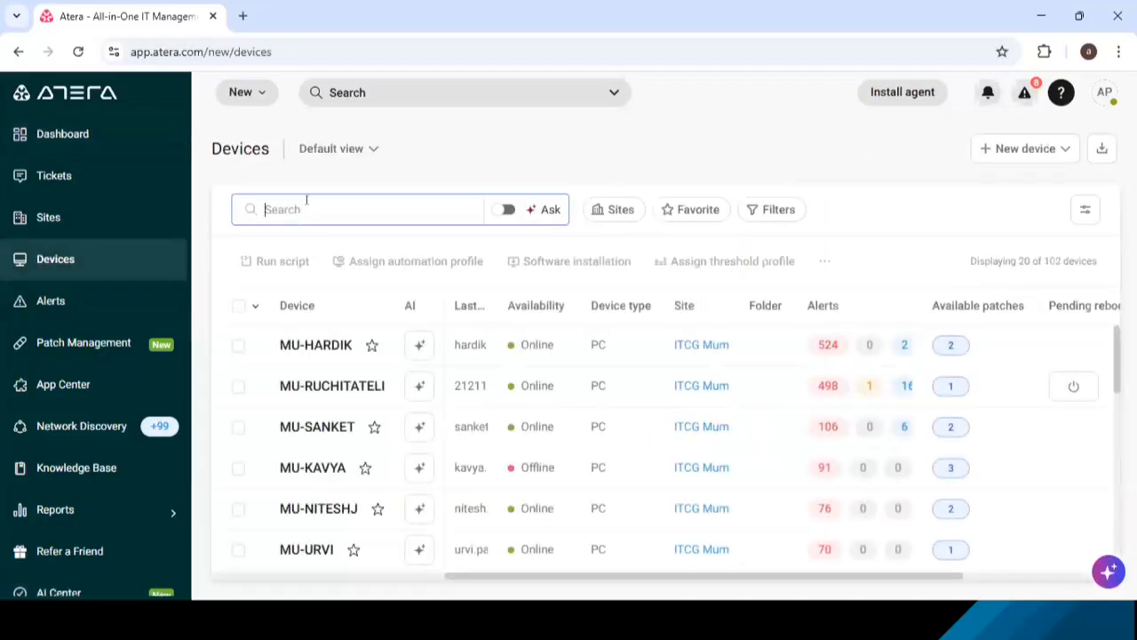
{"action": "type", "text": "ITCG"}
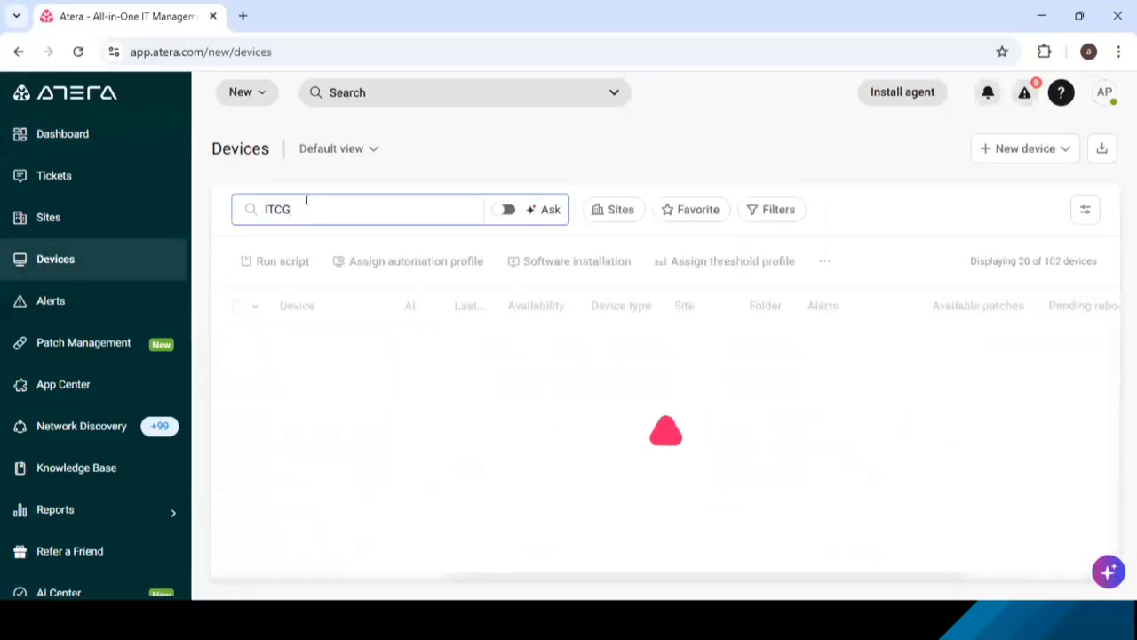
{"action": "type", "text": "MUM-12"}
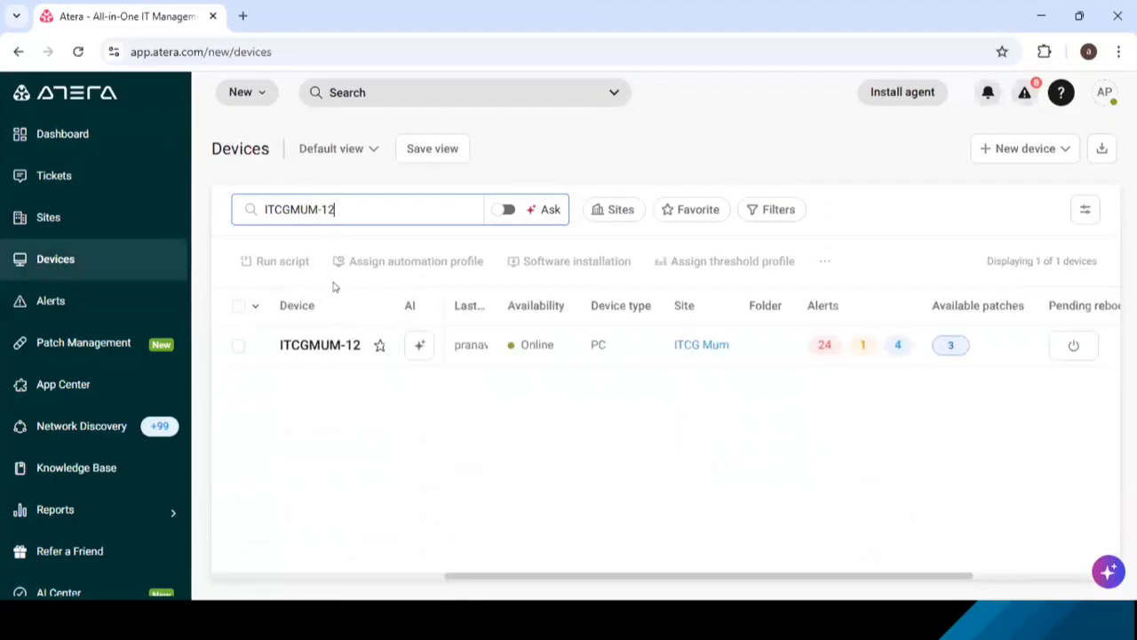
{"action": "left_click", "coordinate": [313, 346]}
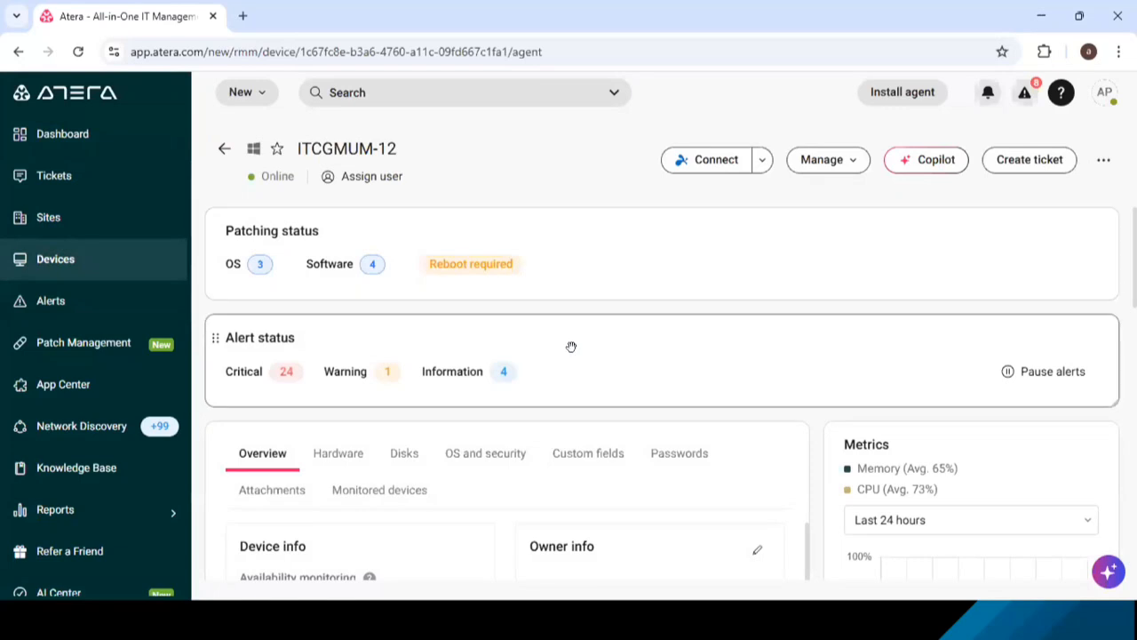
- Examine the device's overview details, including name, domain, IP addresses and last login, plus its hardware details
{"action": "scroll", "coordinate": [571, 347], "scroll_direction": "down", "scroll_amount": 3}
{"action": "scroll", "coordinate": [573, 351], "scroll_direction": "down", "scroll_amount": 1}
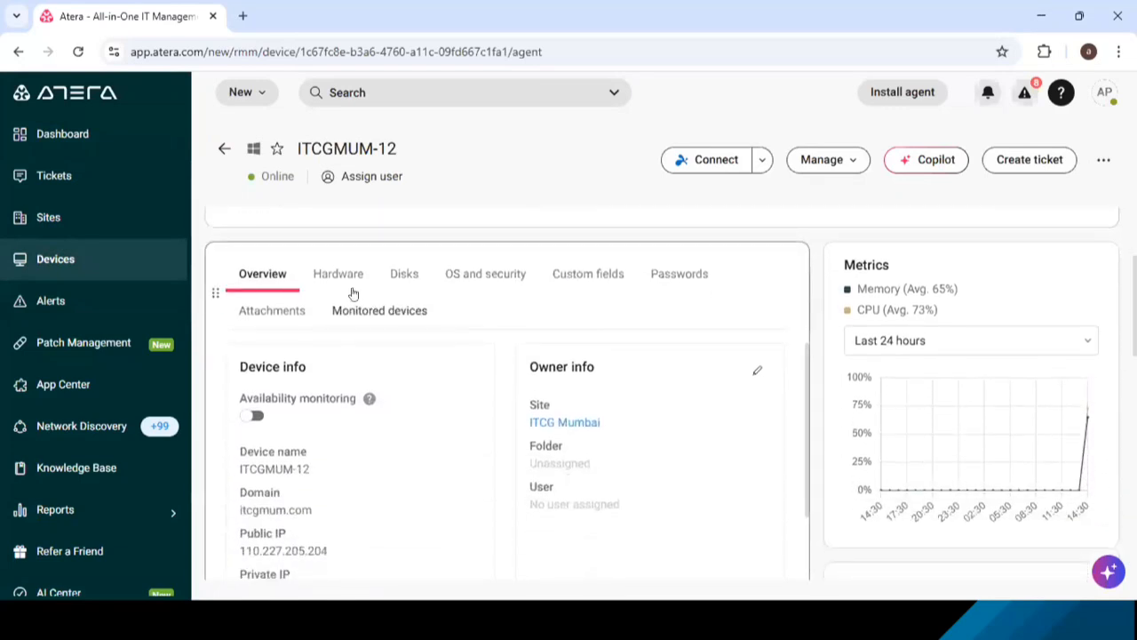
{"action": "scroll", "coordinate": [420, 422], "scroll_direction": "down", "scroll_amount": 2}
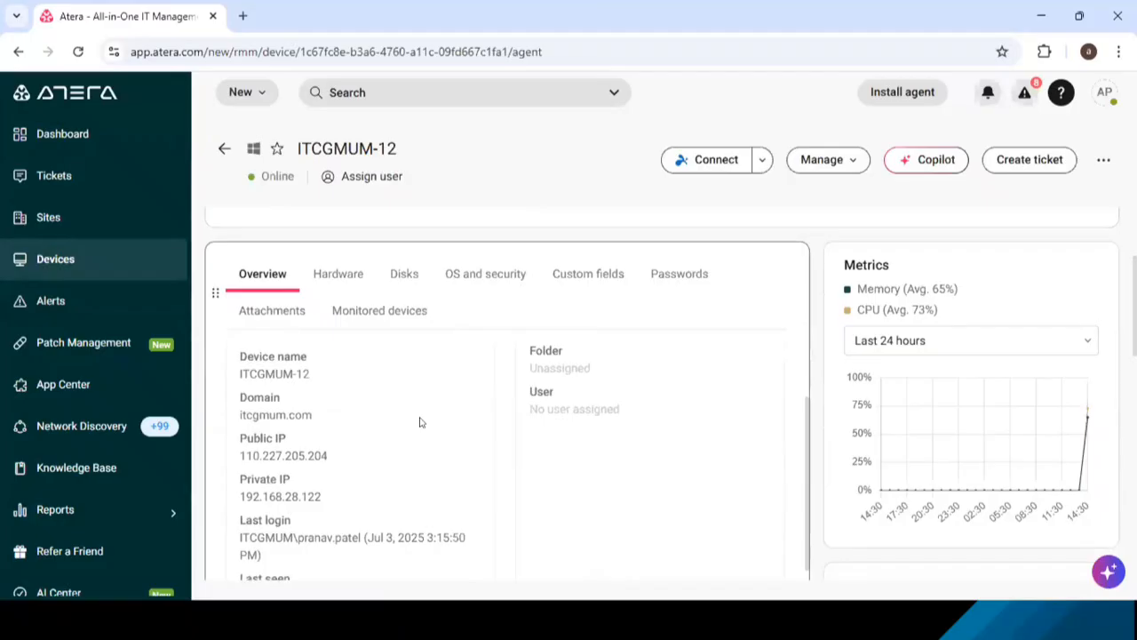
{"action": "left_click", "coordinate": [399, 149]}
{"action": "left_click_drag", "start_coordinate": [399, 148], "coordinate": [293, 141]}
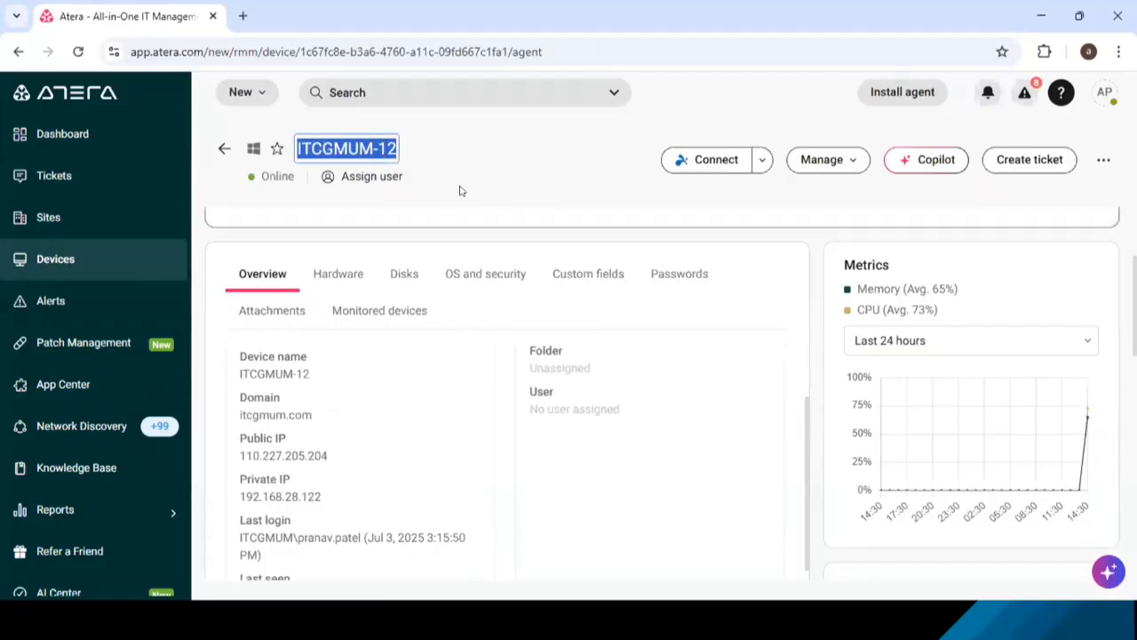
{"action": "left_click", "coordinate": [552, 178]}
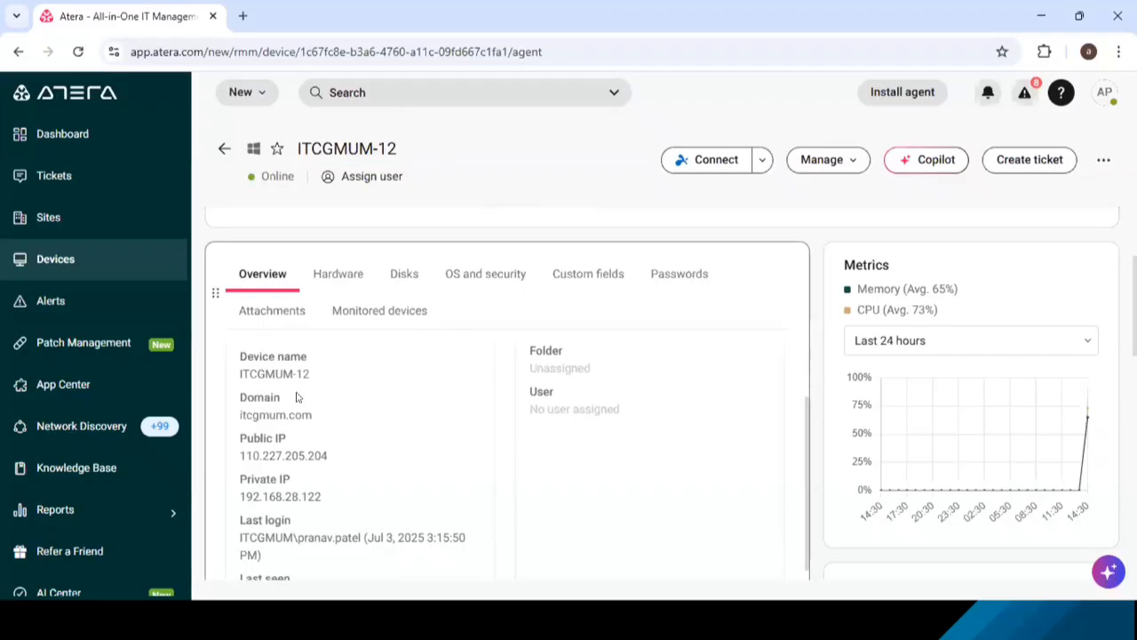
{"action": "left_click_drag", "start_coordinate": [235, 369], "coordinate": [393, 538]}
{"action": "left_click", "coordinate": [433, 466]}
{"action": "scroll", "coordinate": [433, 465], "scroll_direction": "down", "scroll_amount": 1}
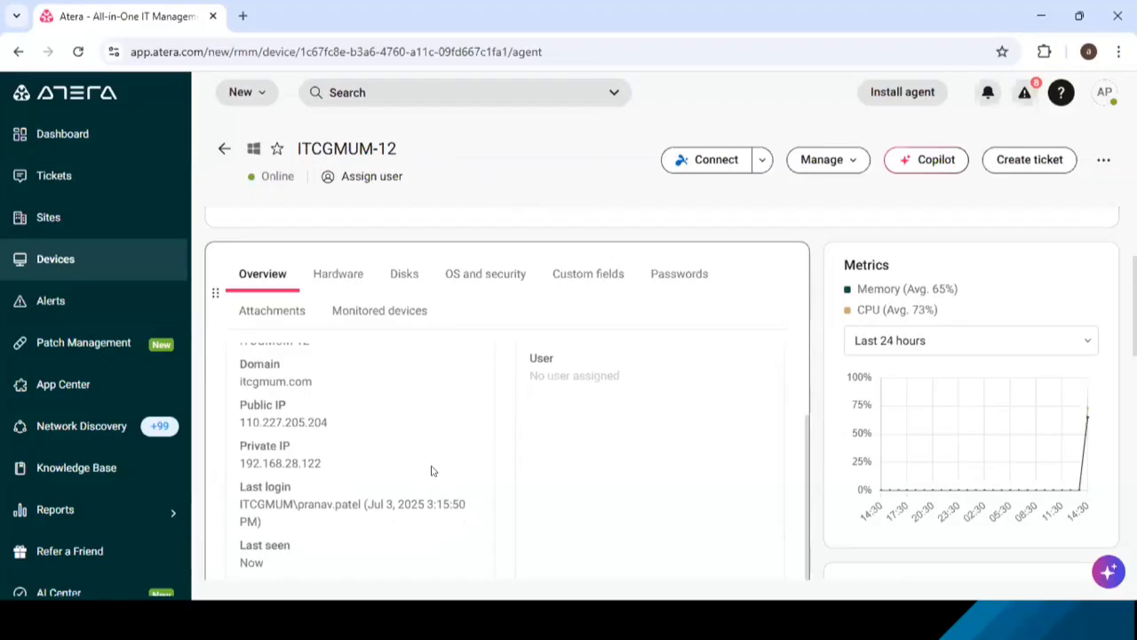
{"action": "scroll", "coordinate": [431, 471], "scroll_direction": "down", "scroll_amount": 2}
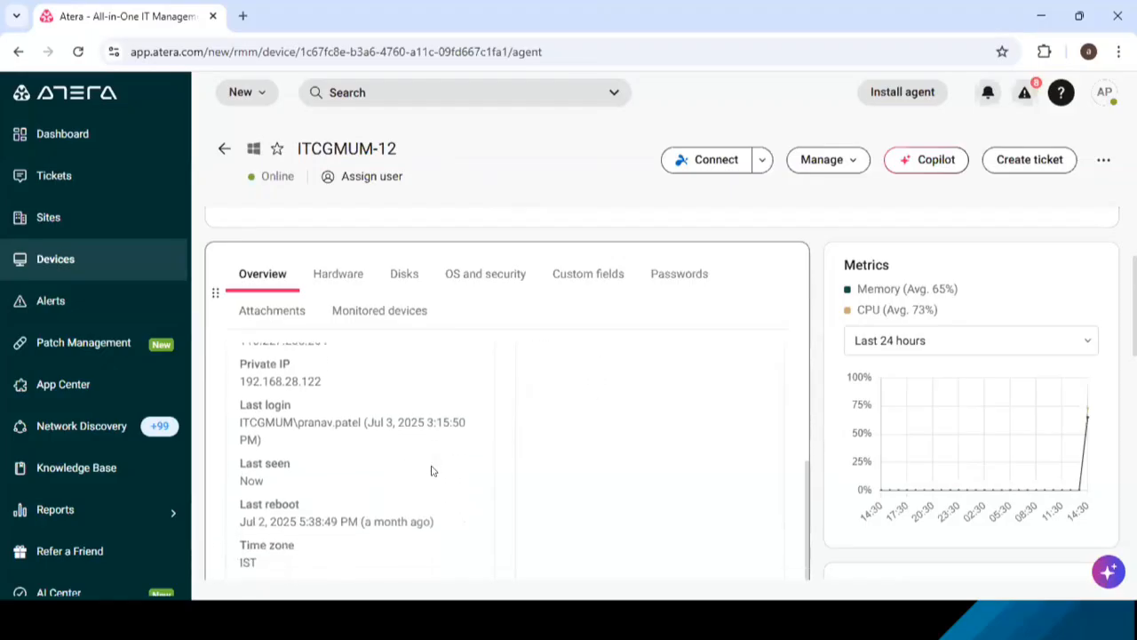
{"action": "scroll", "coordinate": [430, 470], "scroll_direction": "up", "scroll_amount": 3}
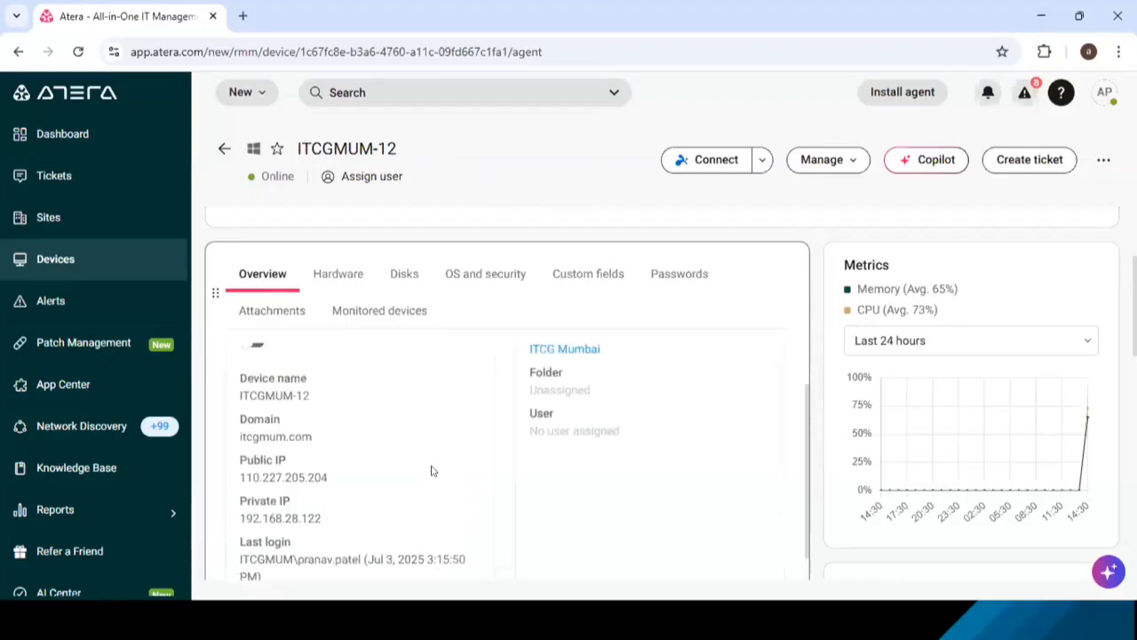
{"action": "left_click", "coordinate": [346, 277]}
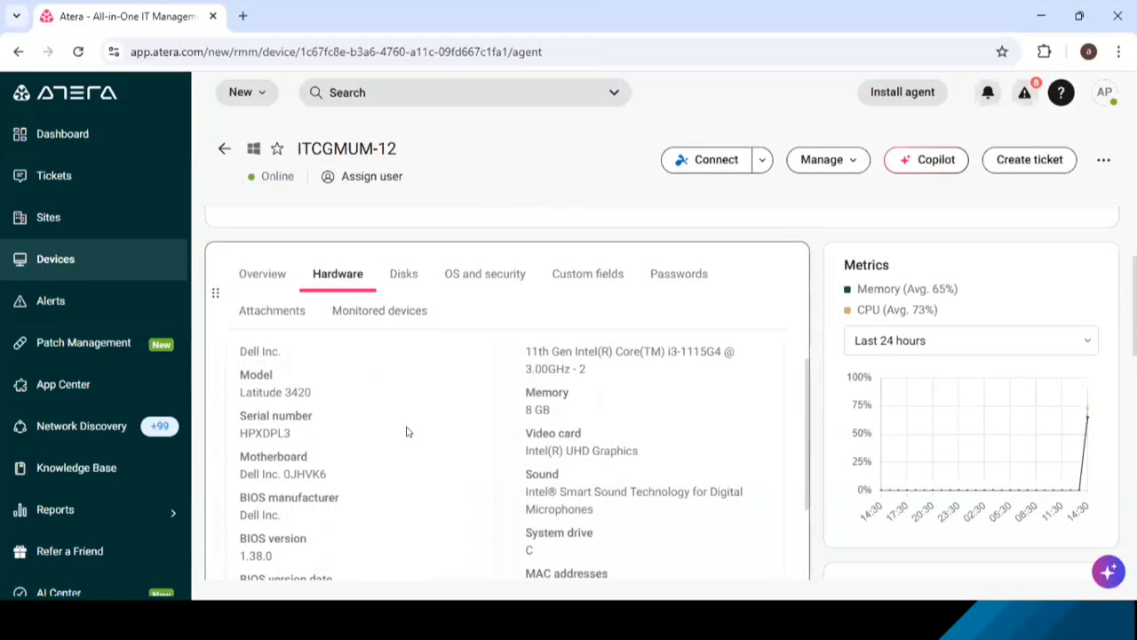
{"action": "scroll", "coordinate": [407, 432], "scroll_direction": "up", "scroll_amount": 1}
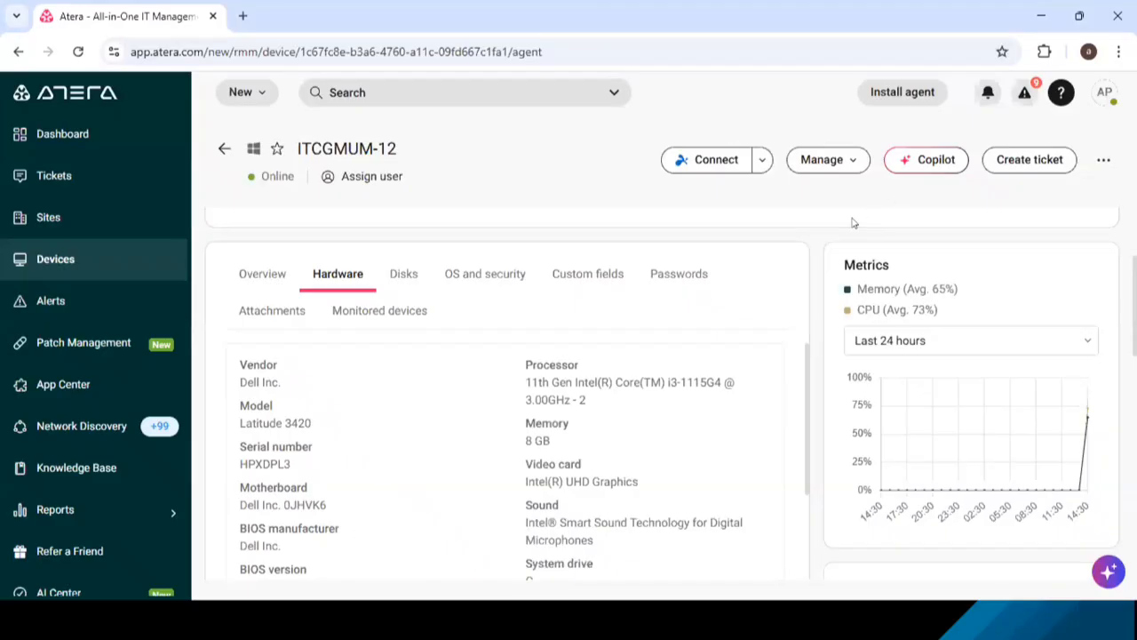
- Open AI Copilot for this device and send it the request "install zoom client"
{"action": "left_click", "coordinate": [931, 159]}
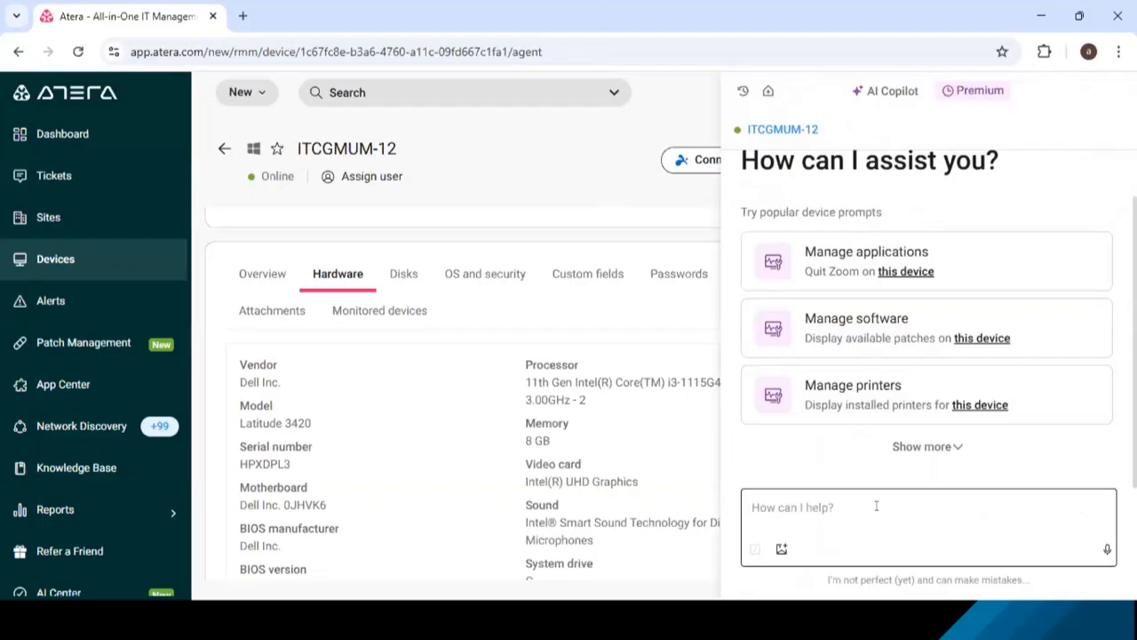
{"action": "type", "text": "install "}
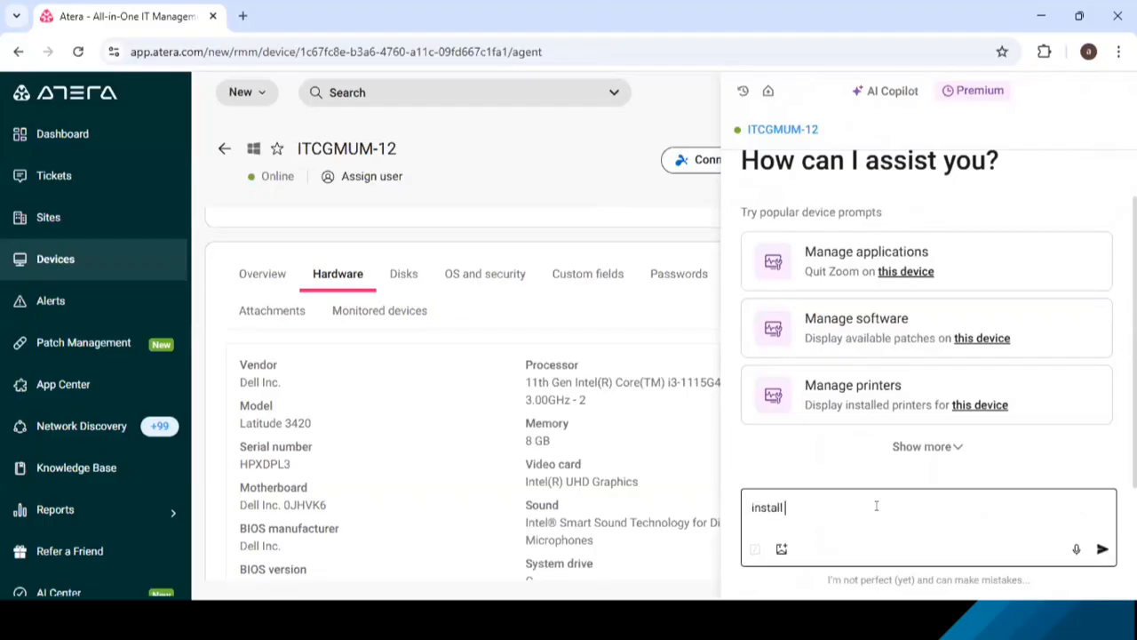
{"action": "type", "text": "zoom client"}
{"action": "key", "text": "Return"}
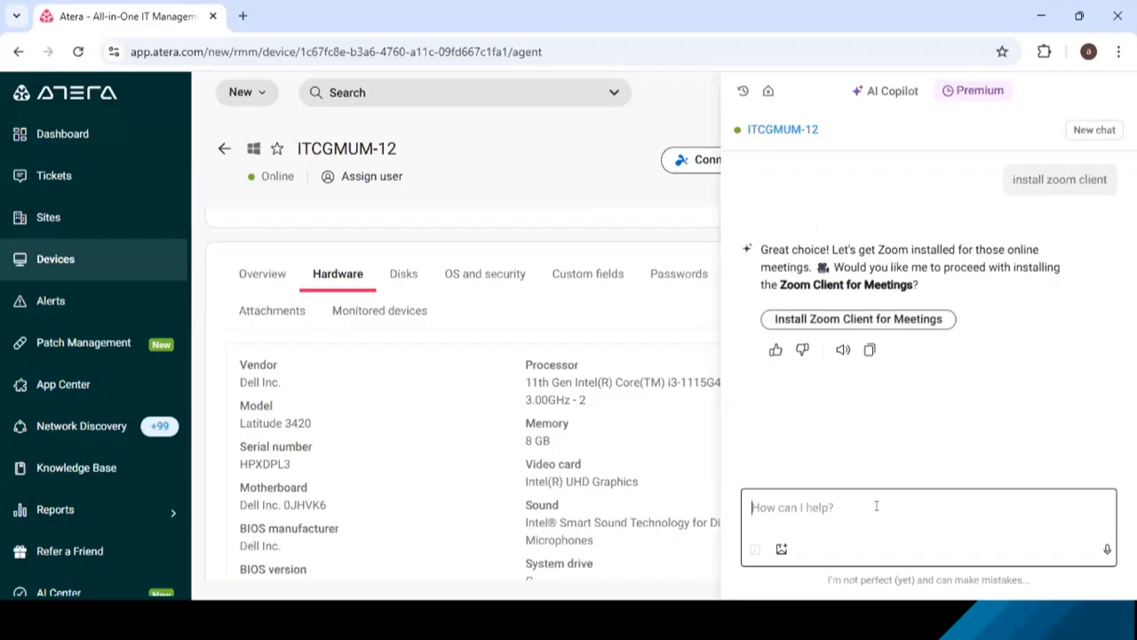
- Check which device the Copilot chat targets and confirm installing Zoom Client for Meetings
{"action": "left_click", "coordinate": [928, 513]}
{"action": "left_click_drag", "start_coordinate": [819, 130], "coordinate": [740, 130]}
{"action": "left_click", "coordinate": [874, 224]}
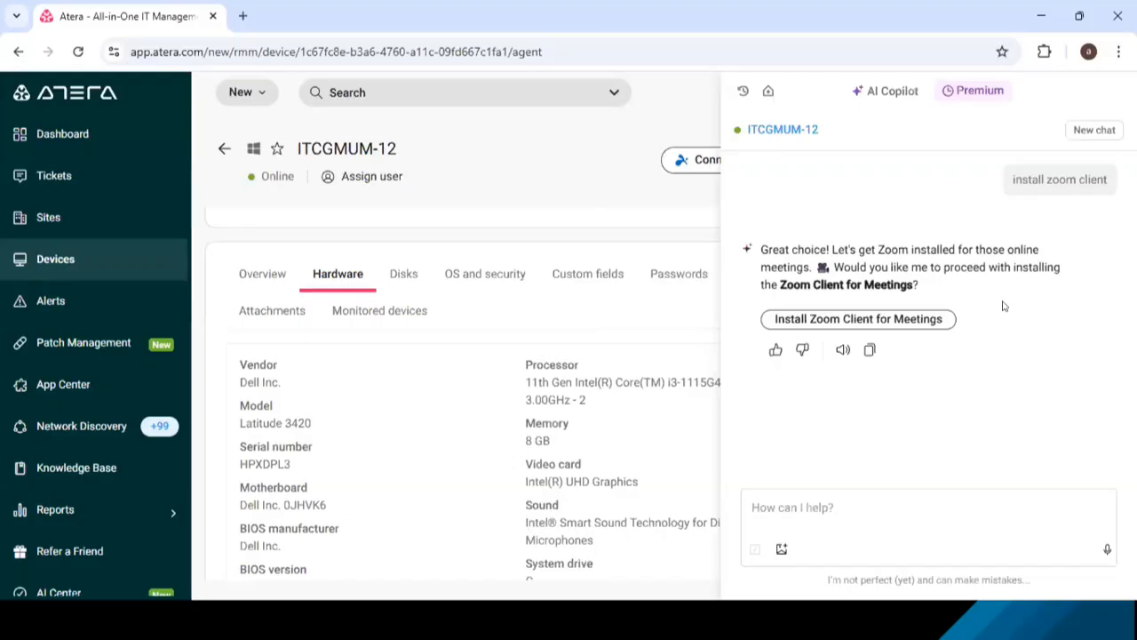
{"action": "left_click", "coordinate": [922, 322]}
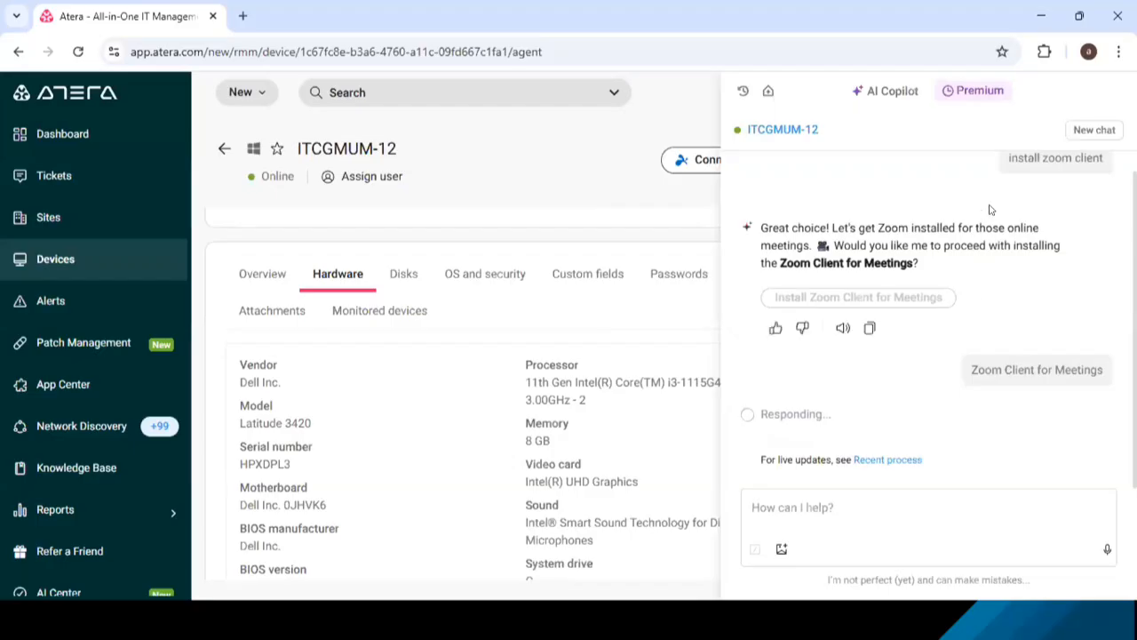
- Read Copilot's reply about the Zoom installation and close the chat
{"action": "left_click", "coordinate": [898, 506]}
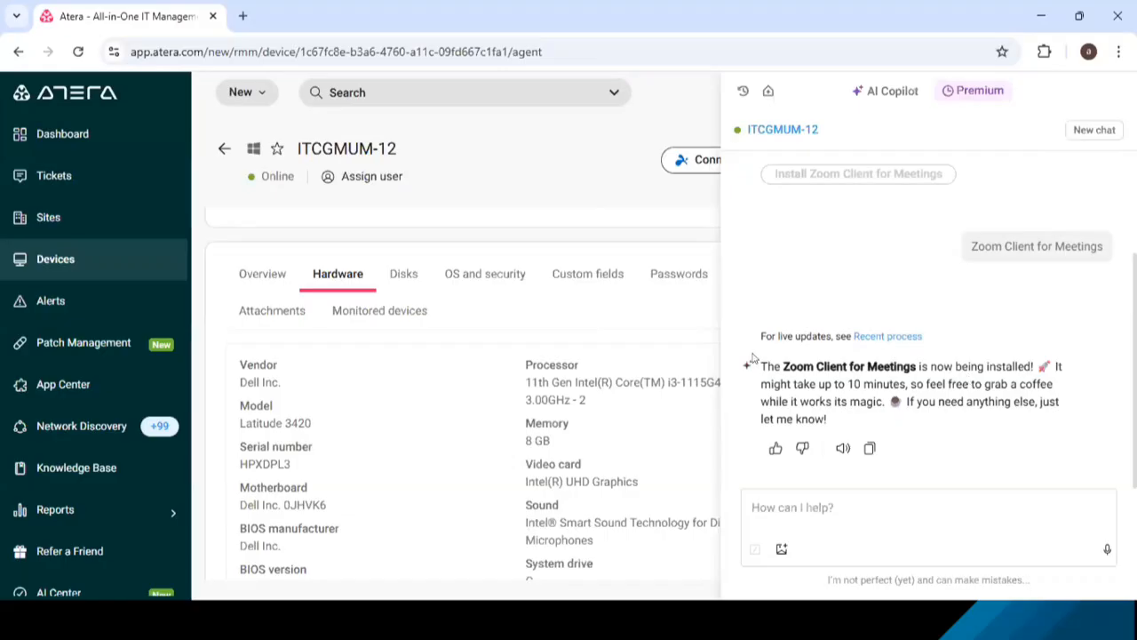
{"action": "left_click_drag", "start_coordinate": [759, 365], "coordinate": [1029, 419]}
{"action": "left_click", "coordinate": [979, 385]}
{"action": "left_click", "coordinate": [936, 502]}
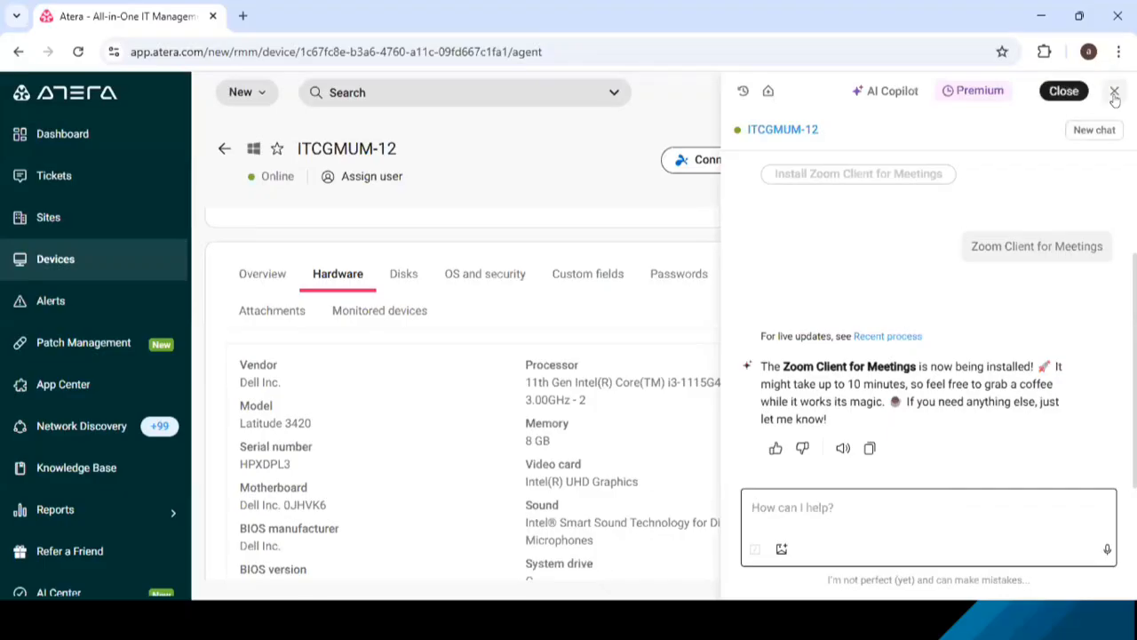
{"action": "left_click", "coordinate": [1111, 93]}
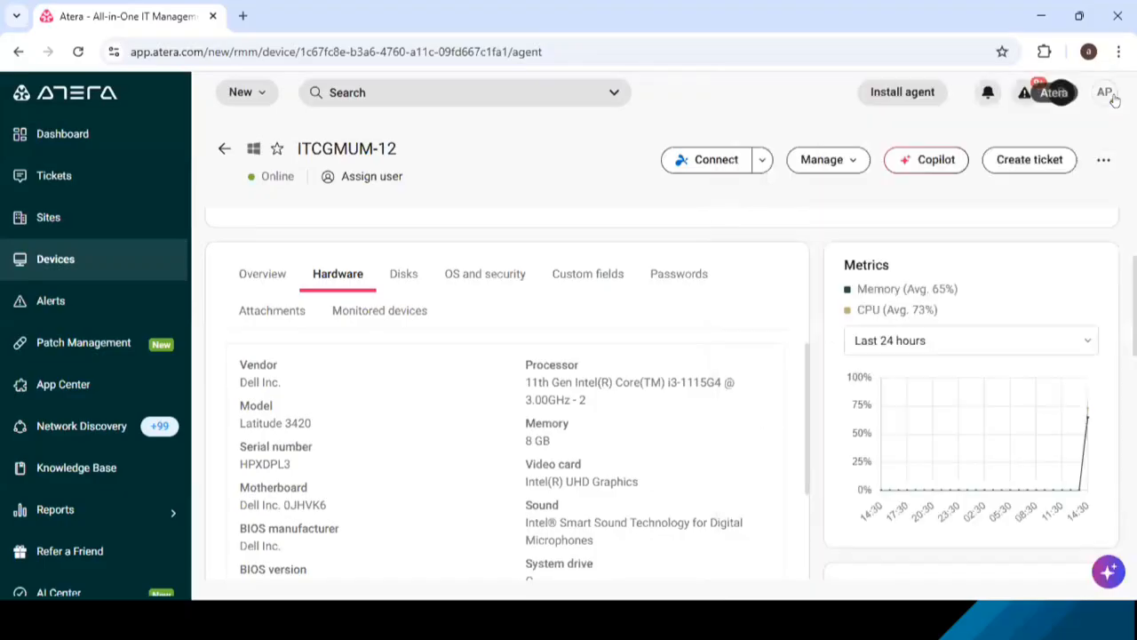
- Start a new Copilot chat for the device and send the request "printer diagnostics"
{"action": "left_click", "coordinate": [937, 160]}
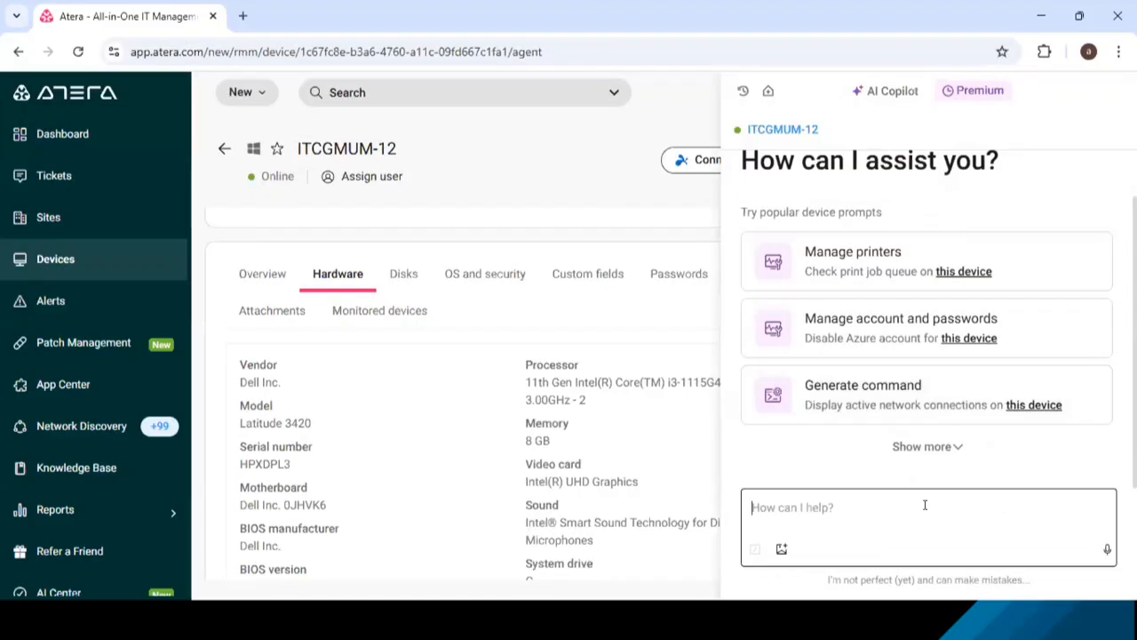
{"action": "left_click", "coordinate": [925, 505]}
{"action": "type", "text": "printer"}
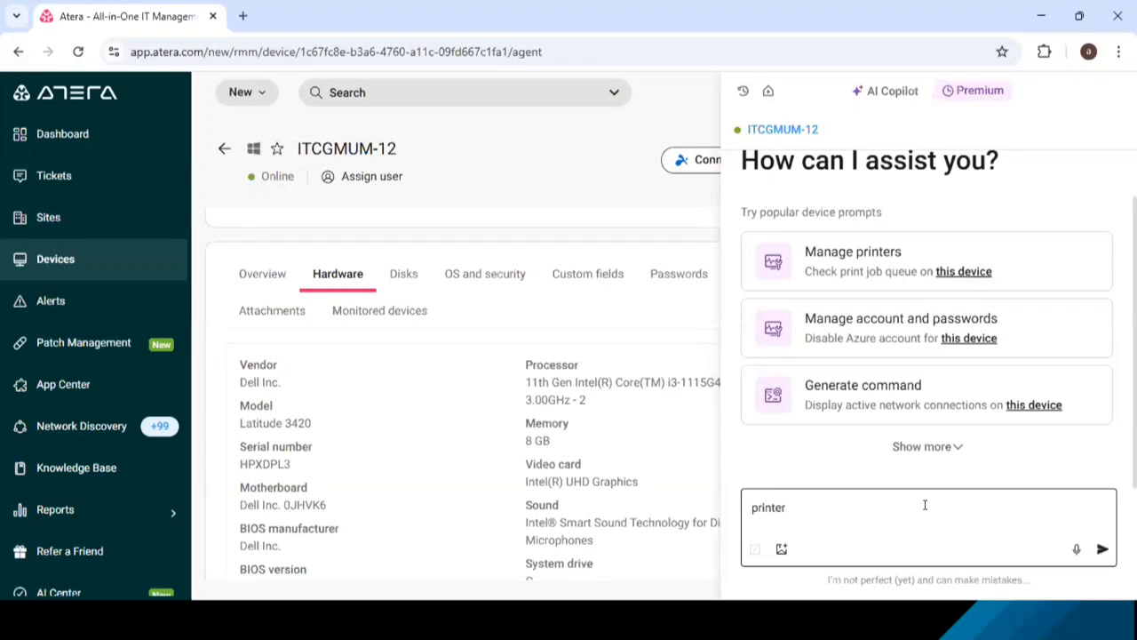
{"action": "type", "text": " diagnostics"}
{"action": "key", "text": "Return"}
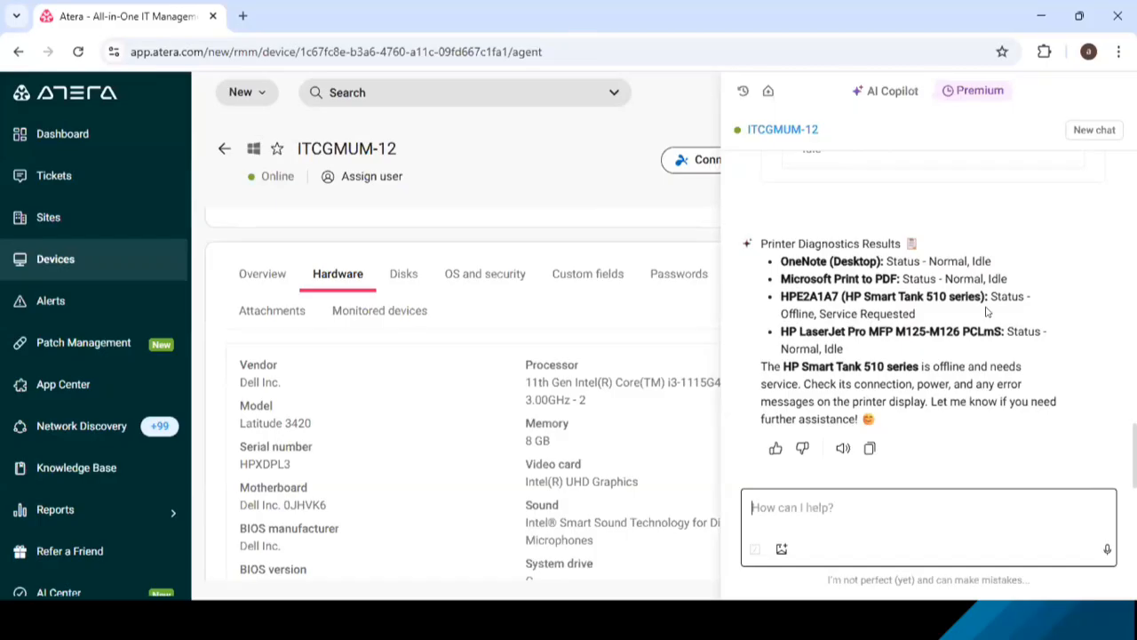
- Examine the printer diagnostics for each printer's health status, active printer jobs and detected errors
{"action": "left_click_drag", "start_coordinate": [789, 331], "coordinate": [947, 367]}
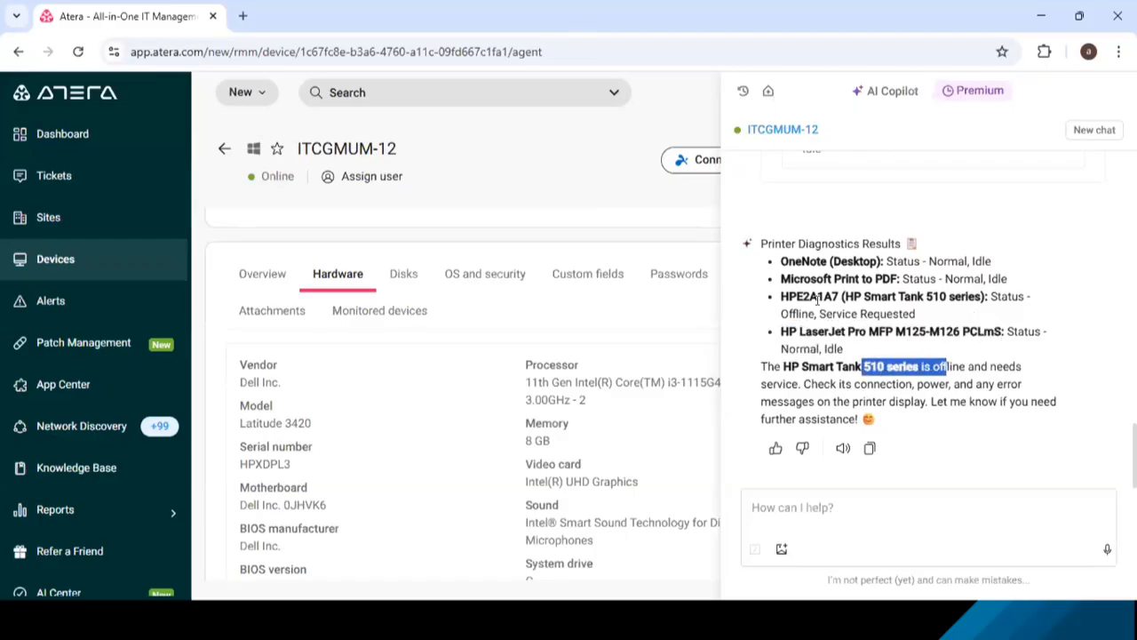
{"action": "left_click_drag", "start_coordinate": [808, 297], "coordinate": [919, 297]}
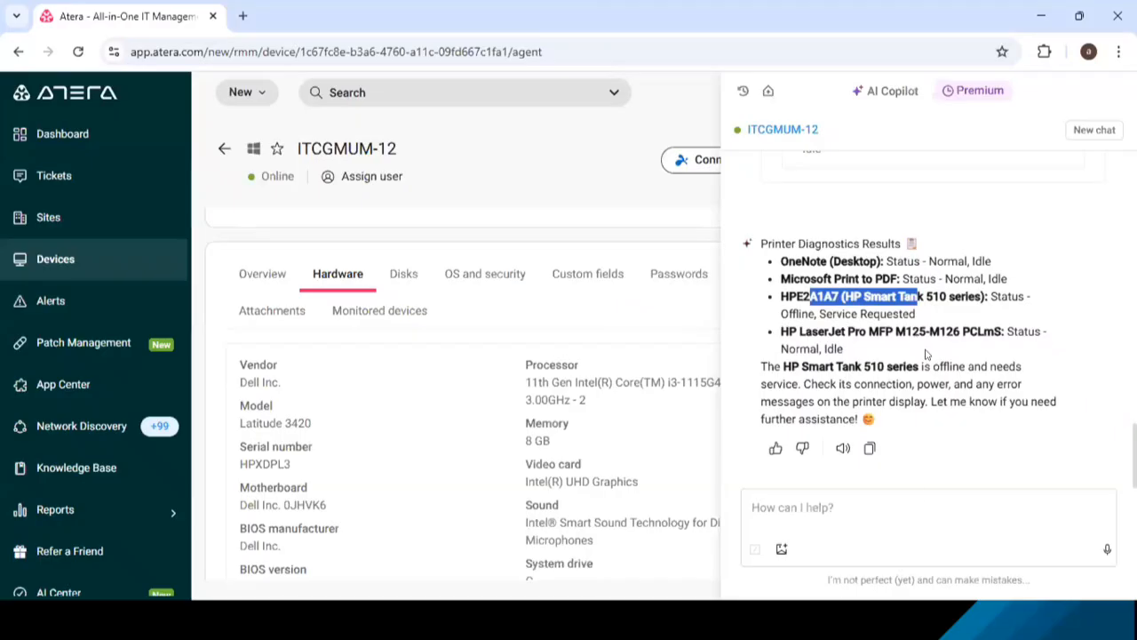
{"action": "left_click", "coordinate": [924, 510]}
{"action": "scroll", "coordinate": [908, 346], "scroll_direction": "up", "scroll_amount": 3}
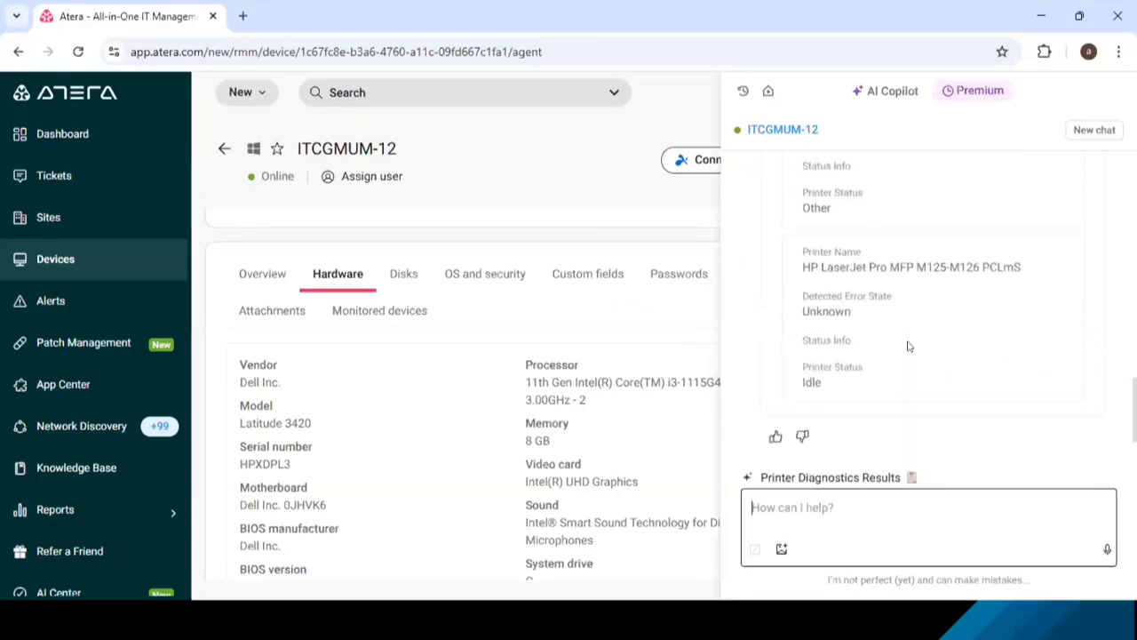
{"action": "scroll", "coordinate": [908, 345], "scroll_direction": "up", "scroll_amount": 6}
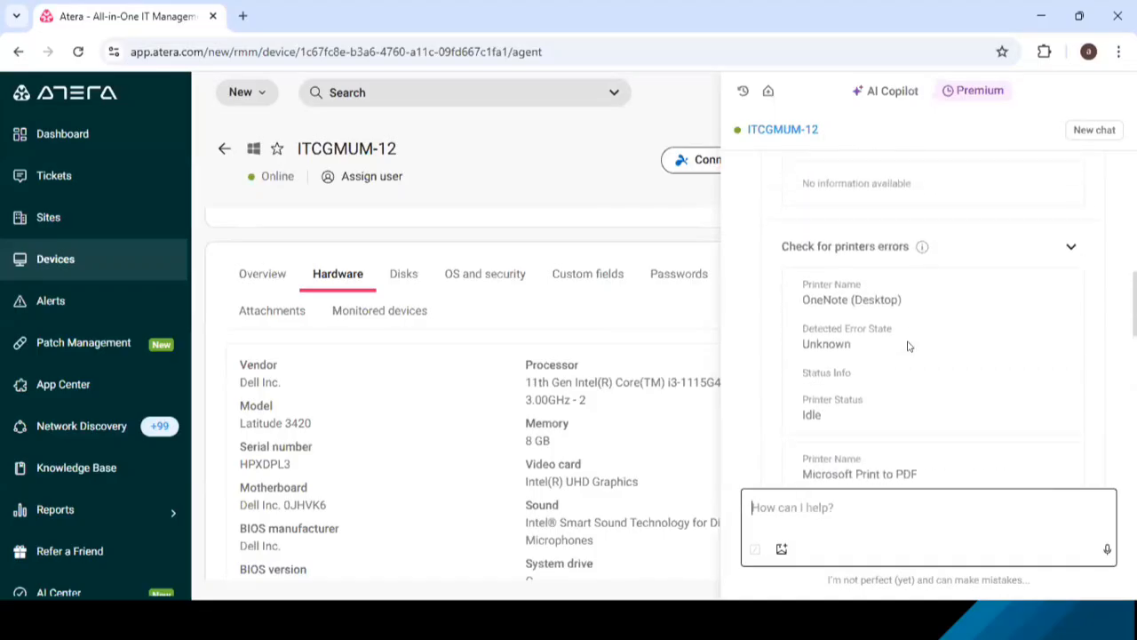
{"action": "scroll", "coordinate": [908, 346], "scroll_direction": "up", "scroll_amount": 4}
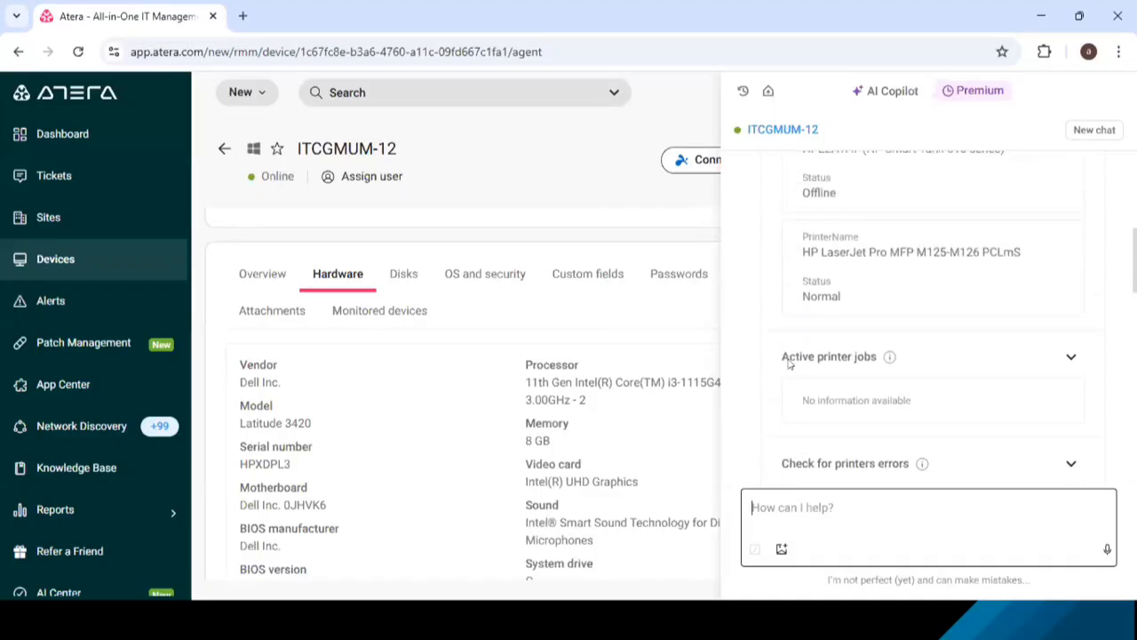
{"action": "left_click_drag", "start_coordinate": [789, 363], "coordinate": [858, 363]}
{"action": "left_click_drag", "start_coordinate": [800, 399], "coordinate": [926, 382]}
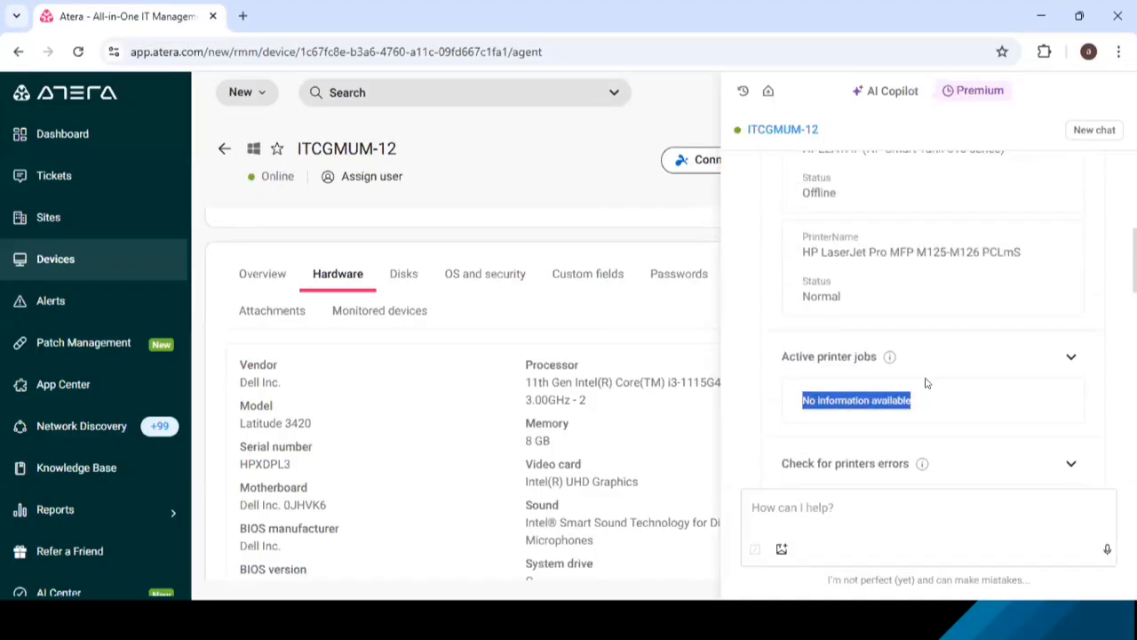
{"action": "scroll", "coordinate": [953, 341], "scroll_direction": "up", "scroll_amount": 3}
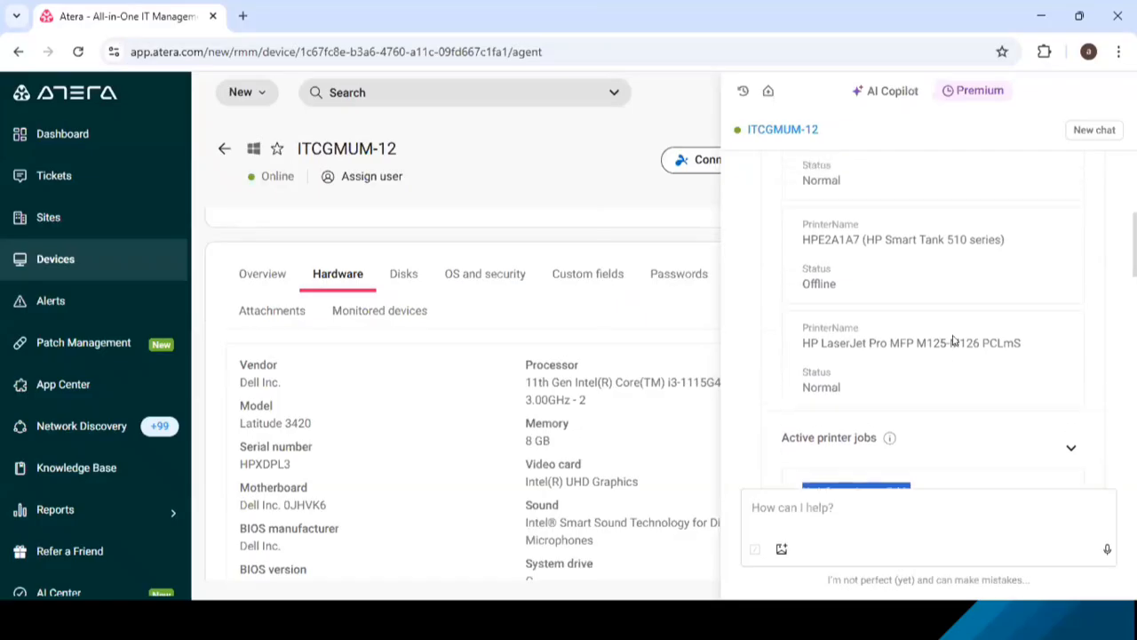
{"action": "scroll", "coordinate": [953, 341], "scroll_direction": "up", "scroll_amount": 4}
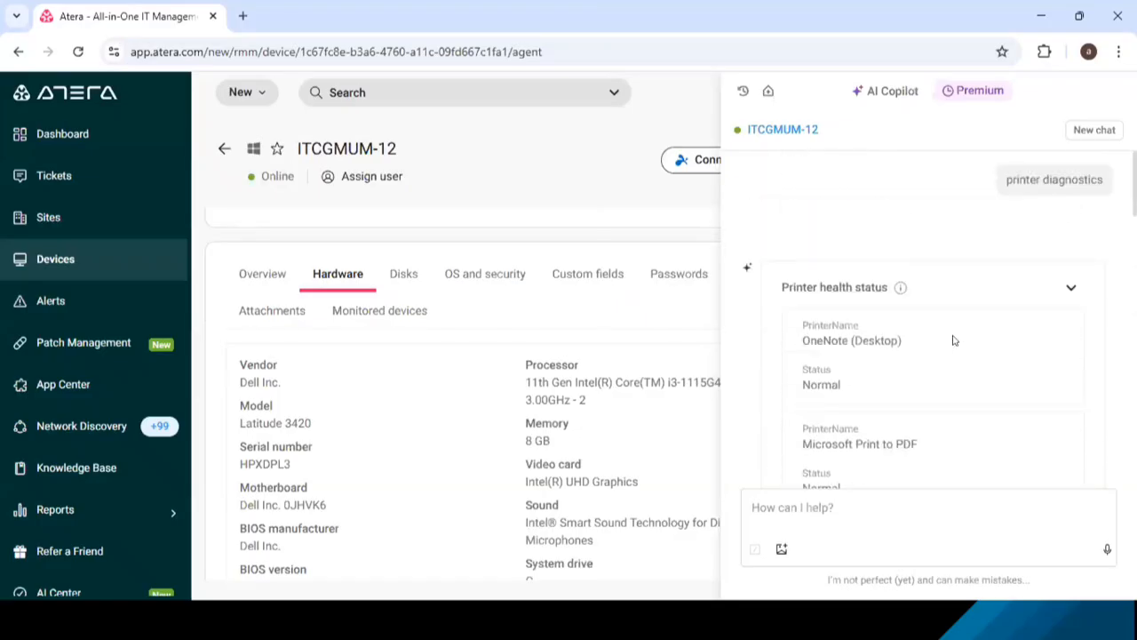
{"action": "scroll", "coordinate": [953, 341], "scroll_direction": "down", "scroll_amount": 7}
{"action": "left_click", "coordinate": [890, 516]}
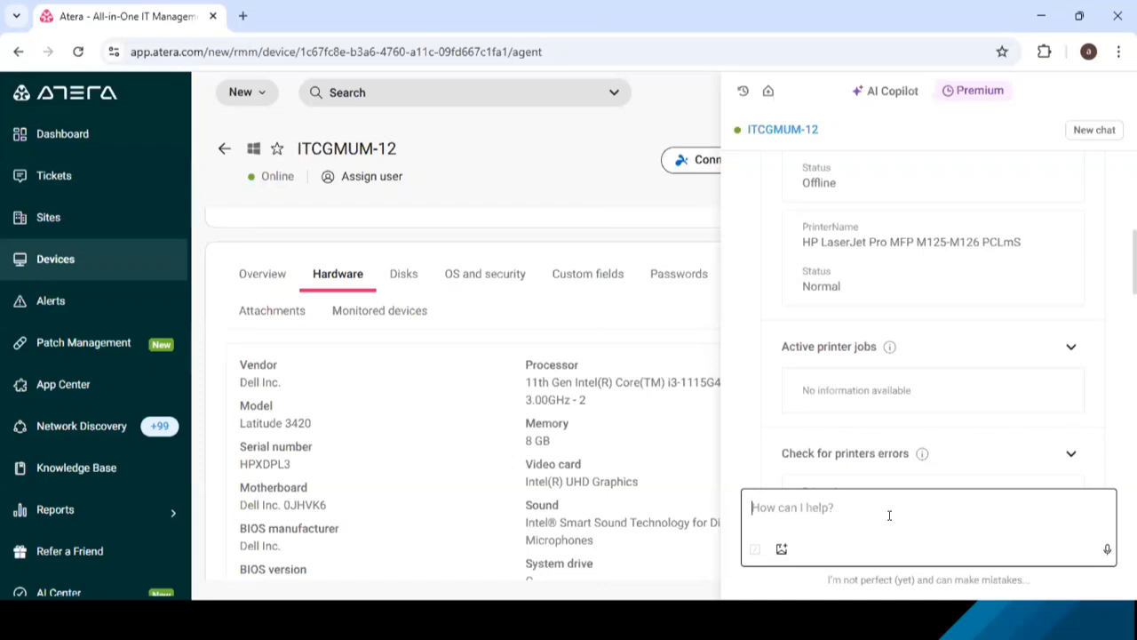
{"action": "type", "text": "print q"}
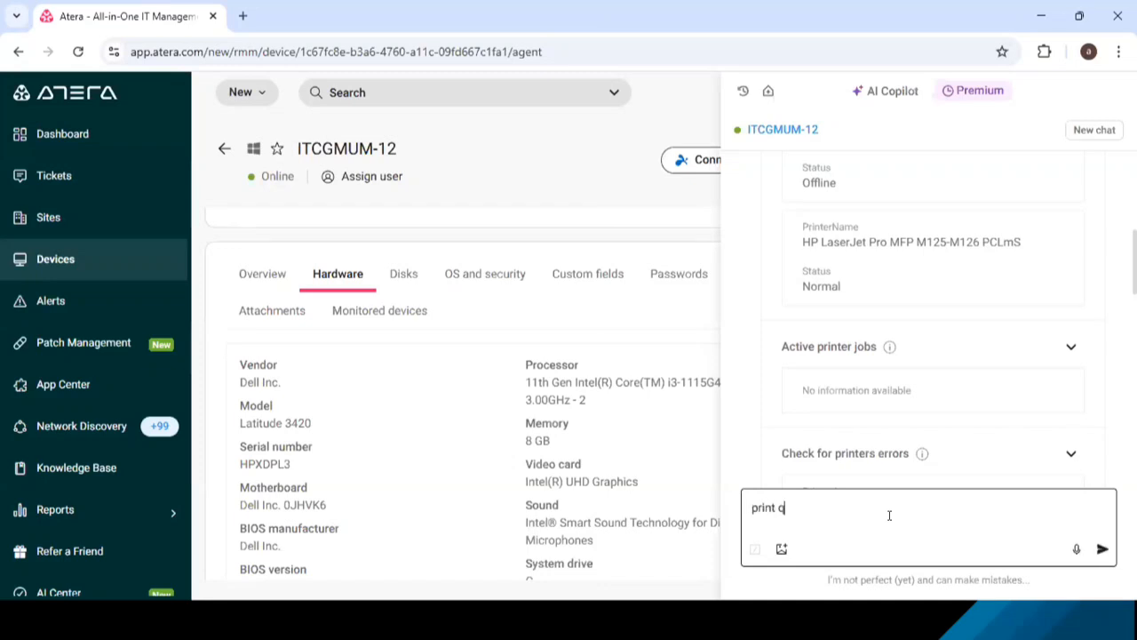
{"action": "key", "text": "BackSpace"}
{"action": "type", "text": "a test page"}
{"action": "key", "text": "BackSpace"}
{"action": "key", "text": "BackSpace"}
{"action": "key", "text": "BackSpace"}
{"action": "key", "text": "BackSpace"}
{"action": "key", "text": "BackSpace"}
{"action": "key", "text": "BackSpace"}
{"action": "key", "text": "BackSpace"}
{"action": "key", "text": "BackSpace"}
{"action": "key", "text": "BackSpace"}
{"action": "key", "text": "BackSpace"}
{"action": "key", "text": "BackSpace"}
{"action": "key", "text": "BackSpace"}
{"action": "key", "text": "BackSpace"}
{"action": "key", "text": "BackSpace"}
{"action": "key", "text": "BackSpace"}
{"action": "key", "text": "BackSpace"}
{"action": "key", "text": "BackSpace"}
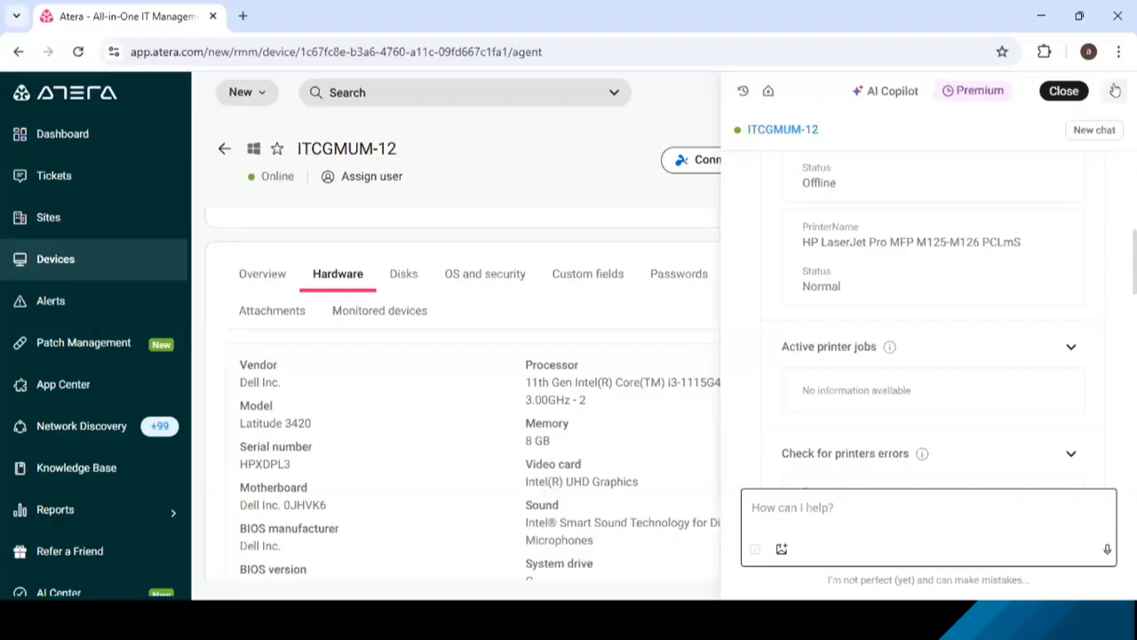
- Reopen Copilot for the device in place of the printer diagnostics chat and review the expanded list of popular device prompts
{"action": "left_click", "coordinate": [1115, 91]}
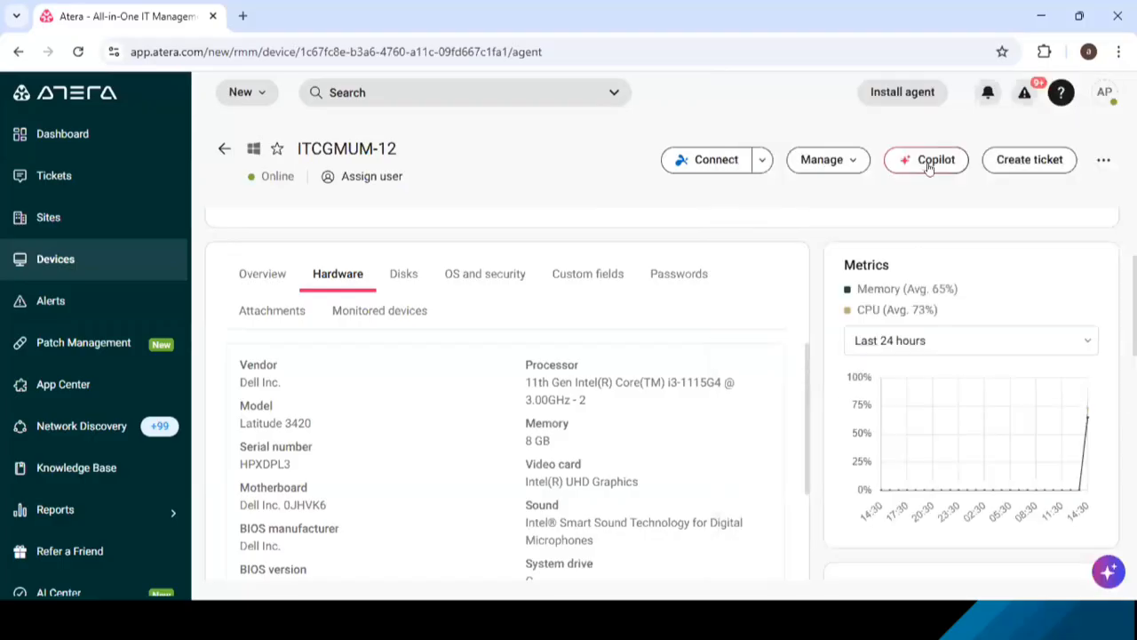
{"action": "left_click_drag", "start_coordinate": [910, 167], "coordinate": [959, 167]}
{"action": "left_click", "coordinate": [934, 192]}
{"action": "left_click", "coordinate": [913, 160]}
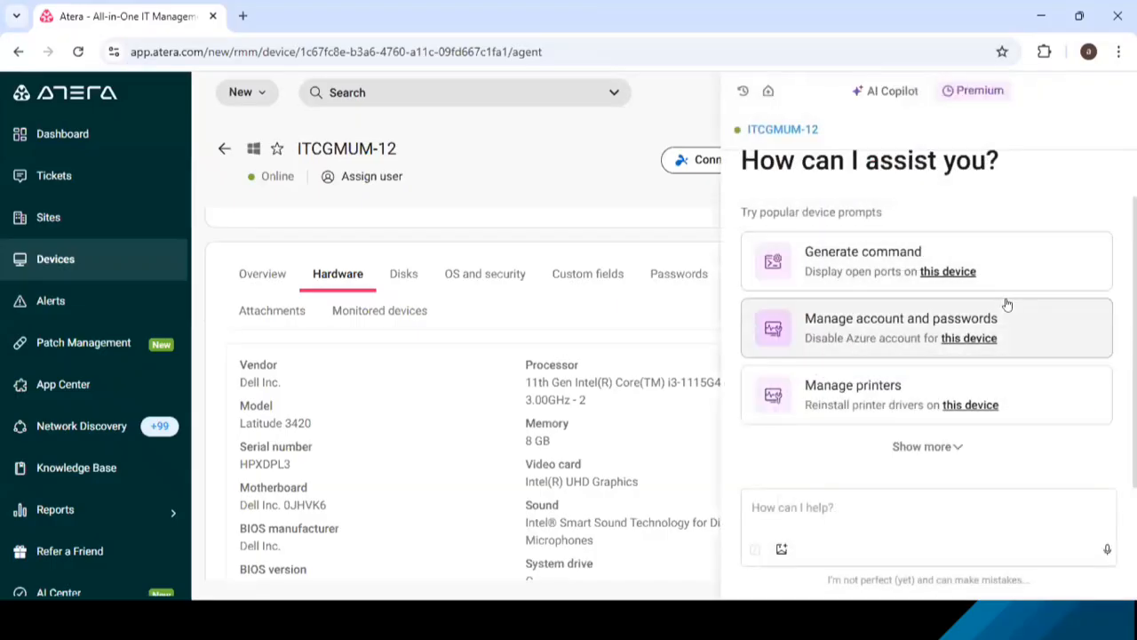
{"action": "left_click", "coordinate": [943, 447]}
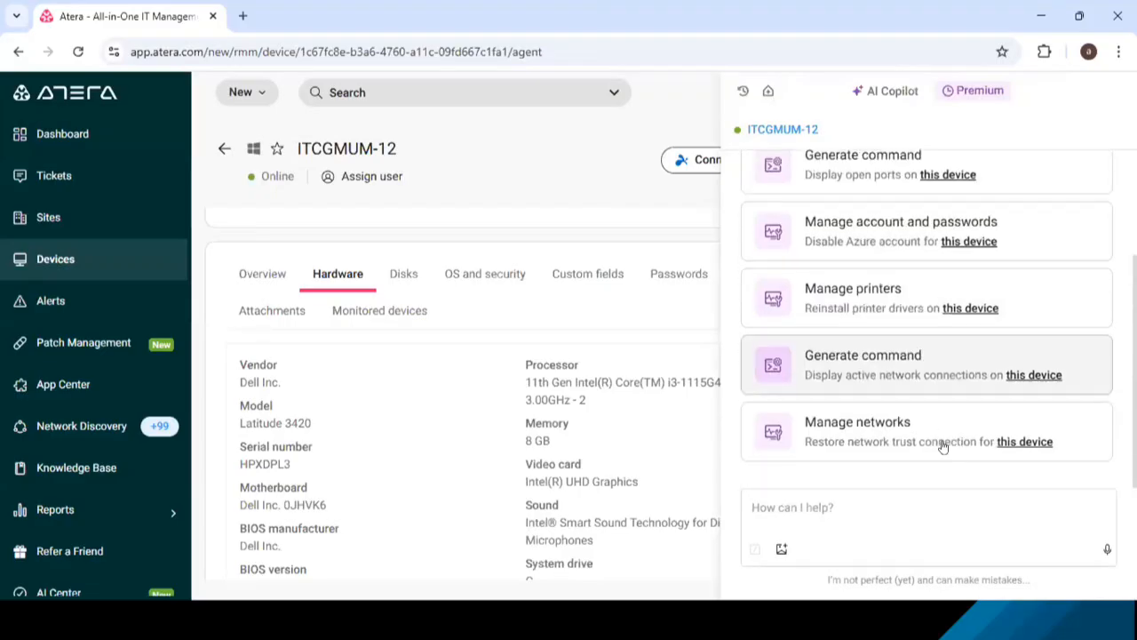
{"action": "scroll", "coordinate": [952, 302], "scroll_direction": "up", "scroll_amount": 3}
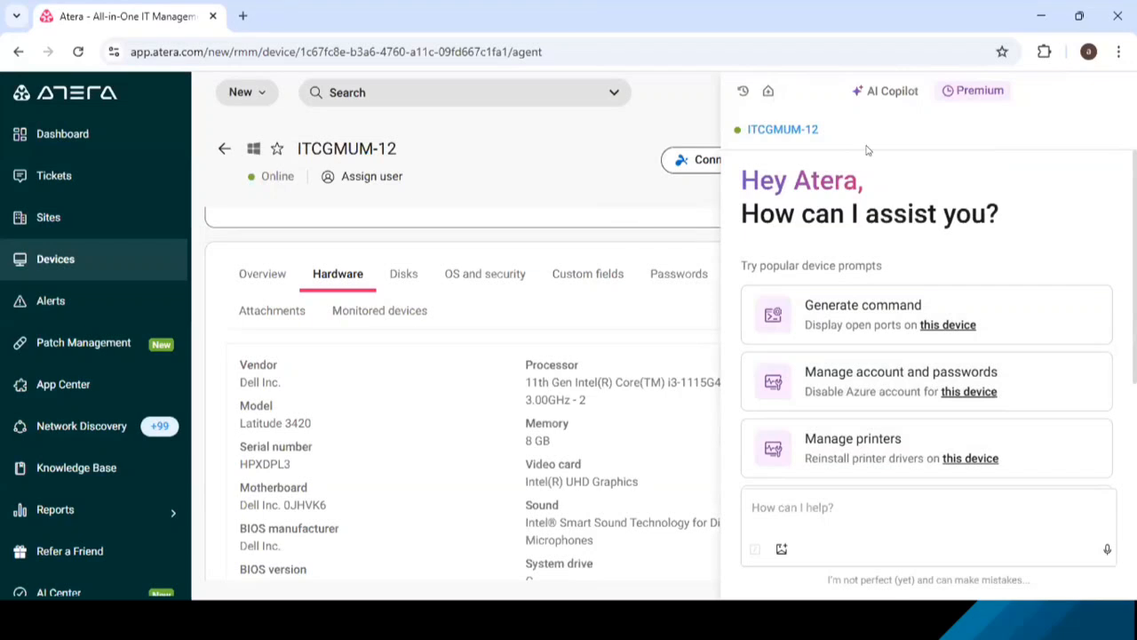
- Close the Copilot chat and switch to the presentation slide on IT Management Scenarios (Atera AI)
{"action": "left_click", "coordinate": [1110, 99]}
{"action": "key", "text": "alt+Tab"}
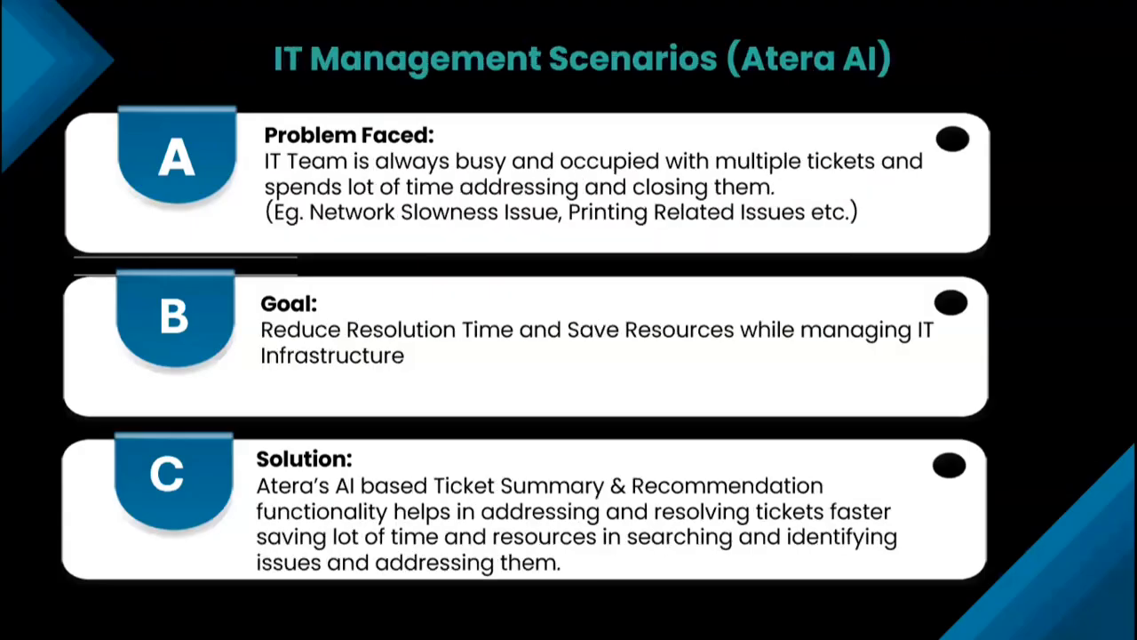
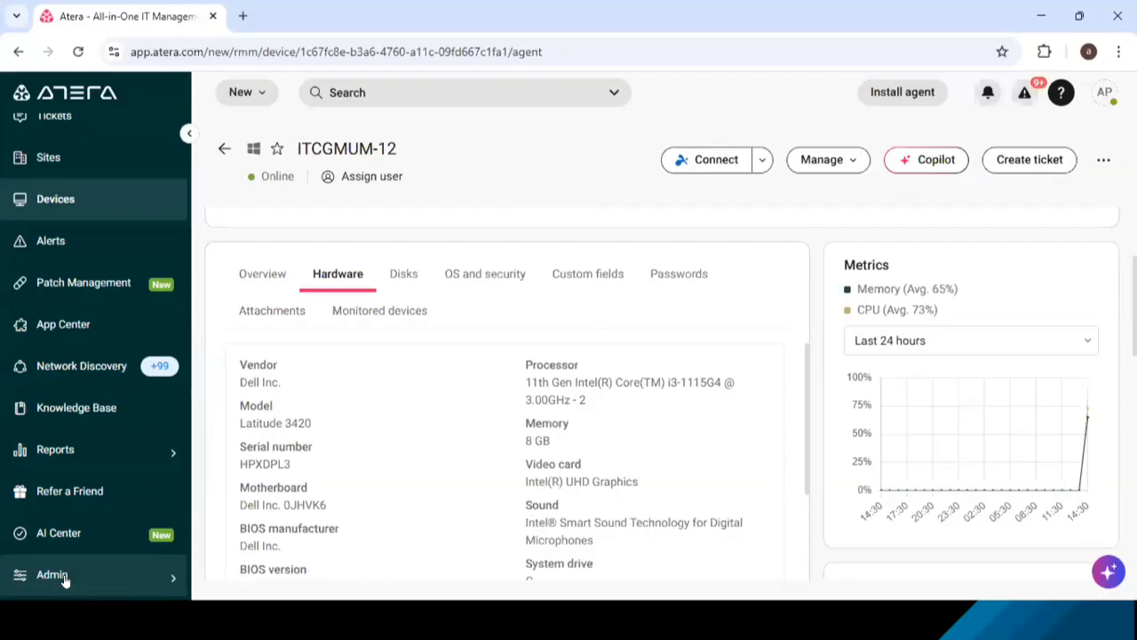
- Open the Atera Threshold profile from the Admin monitoring and automation thresholds
{"action": "left_click", "coordinate": [64, 578]}
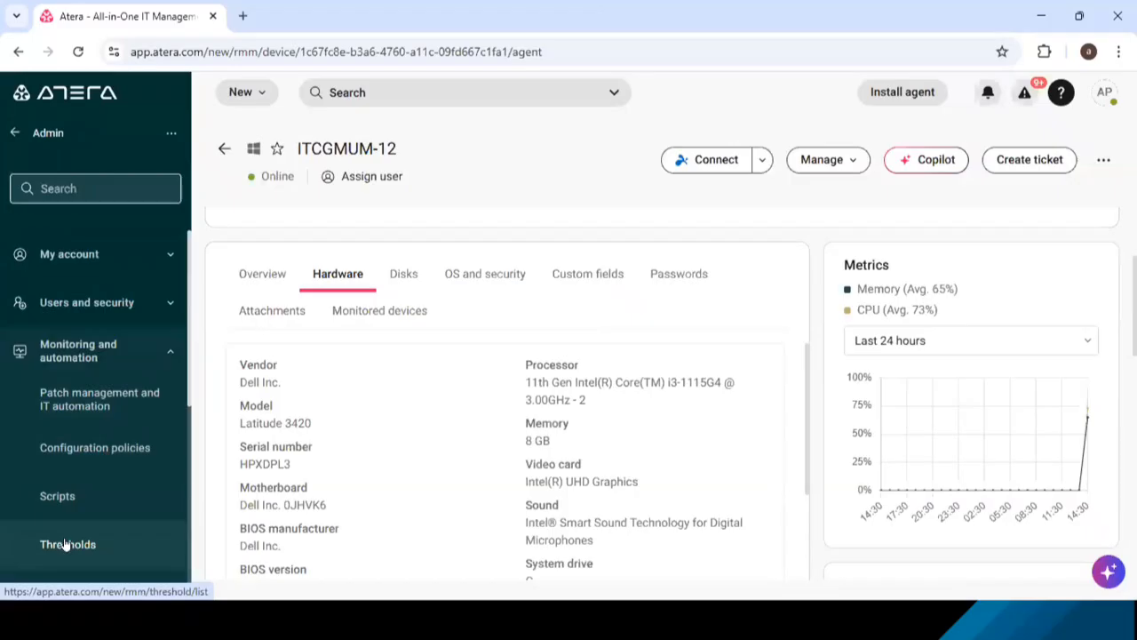
{"action": "left_click", "coordinate": [64, 543]}
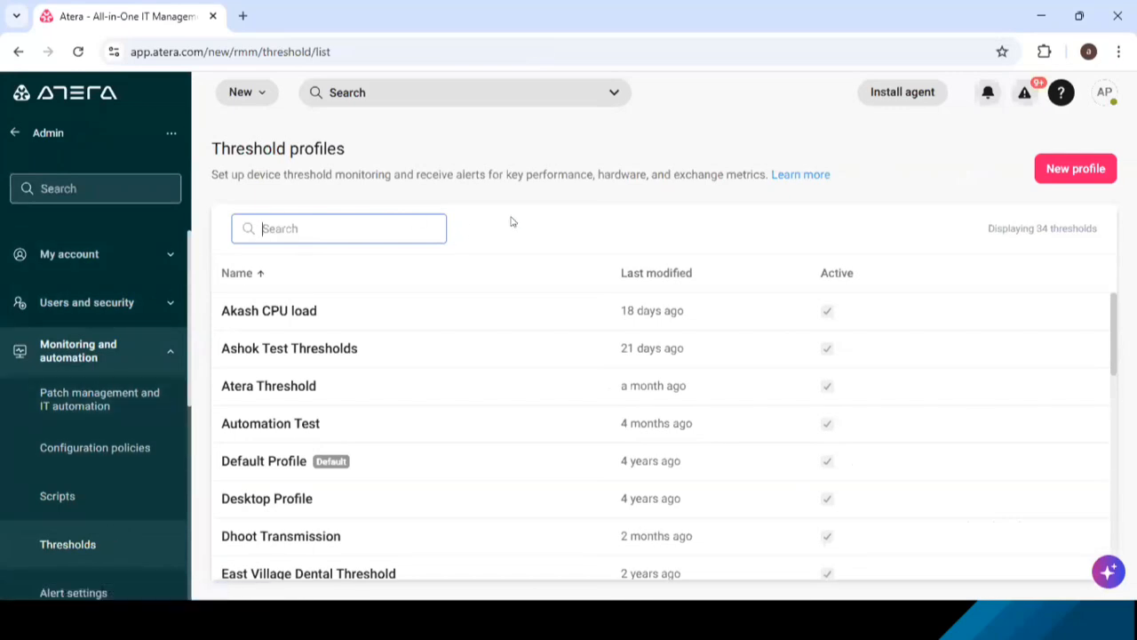
{"action": "left_click", "coordinate": [258, 388]}
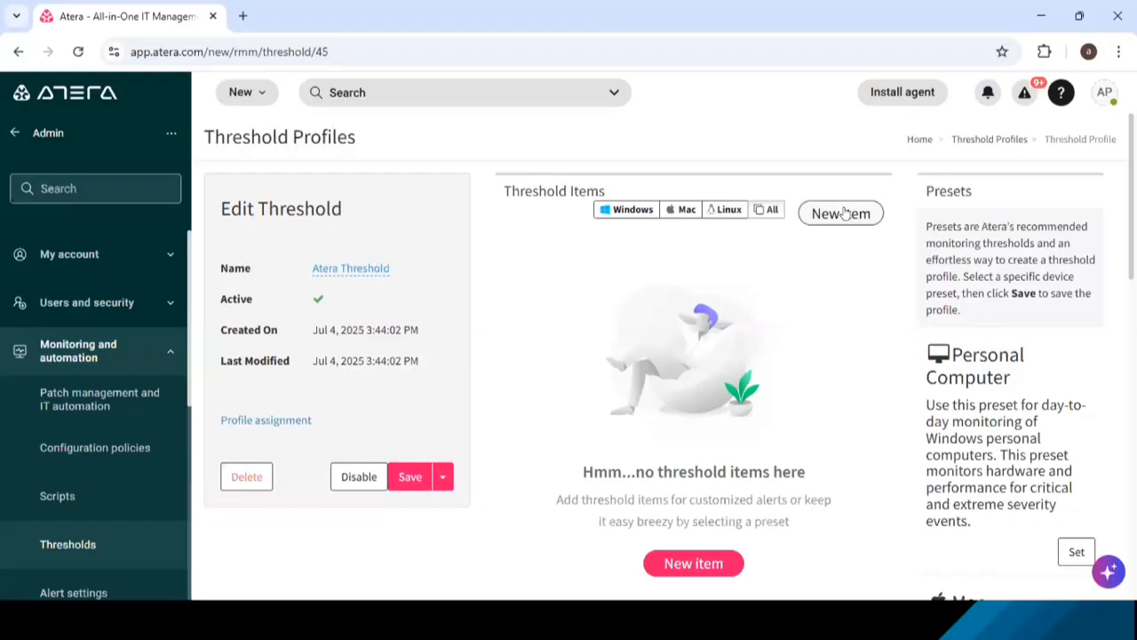
- Add a preset threshold item for the Software Installed event with Critical alert severity
{"action": "left_click", "coordinate": [843, 213]}
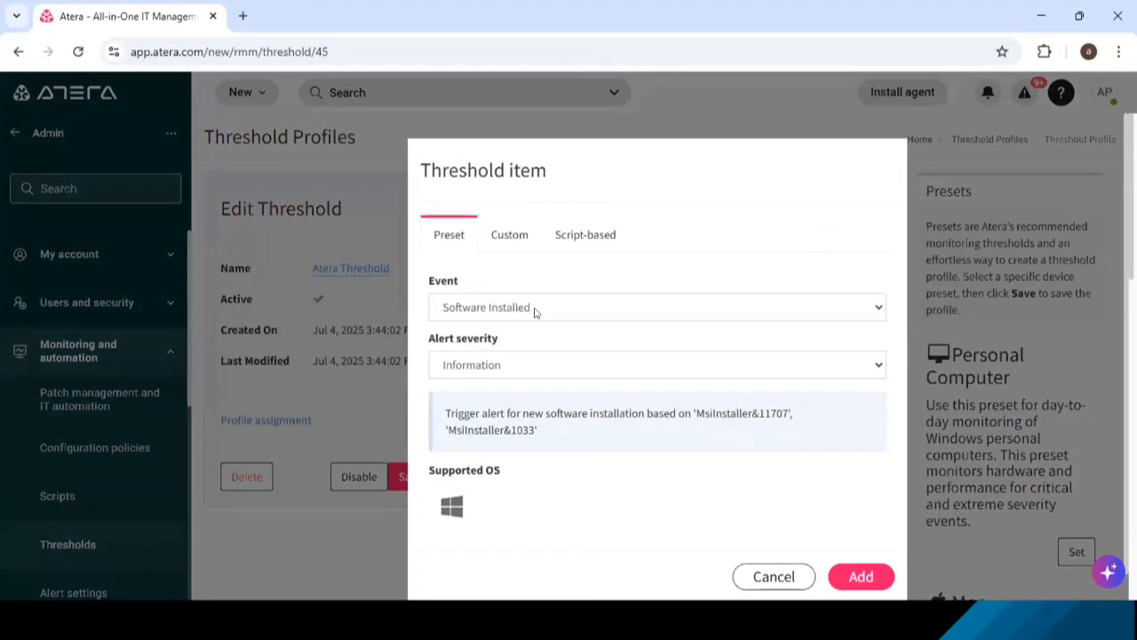
{"action": "left_click", "coordinate": [535, 366]}
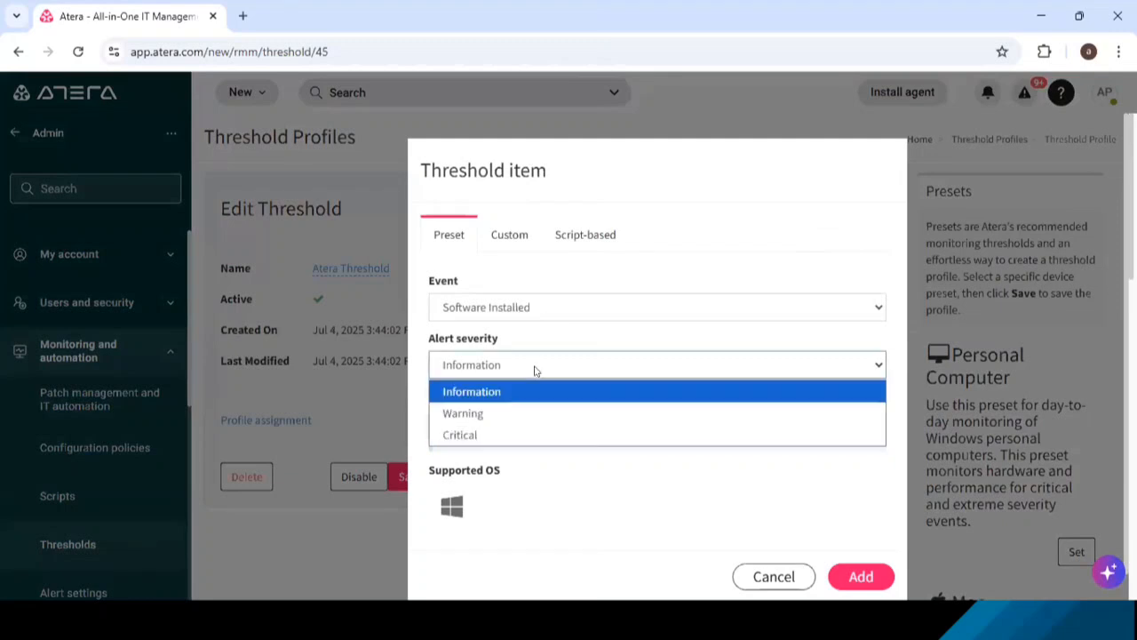
{"action": "left_click", "coordinate": [484, 436]}
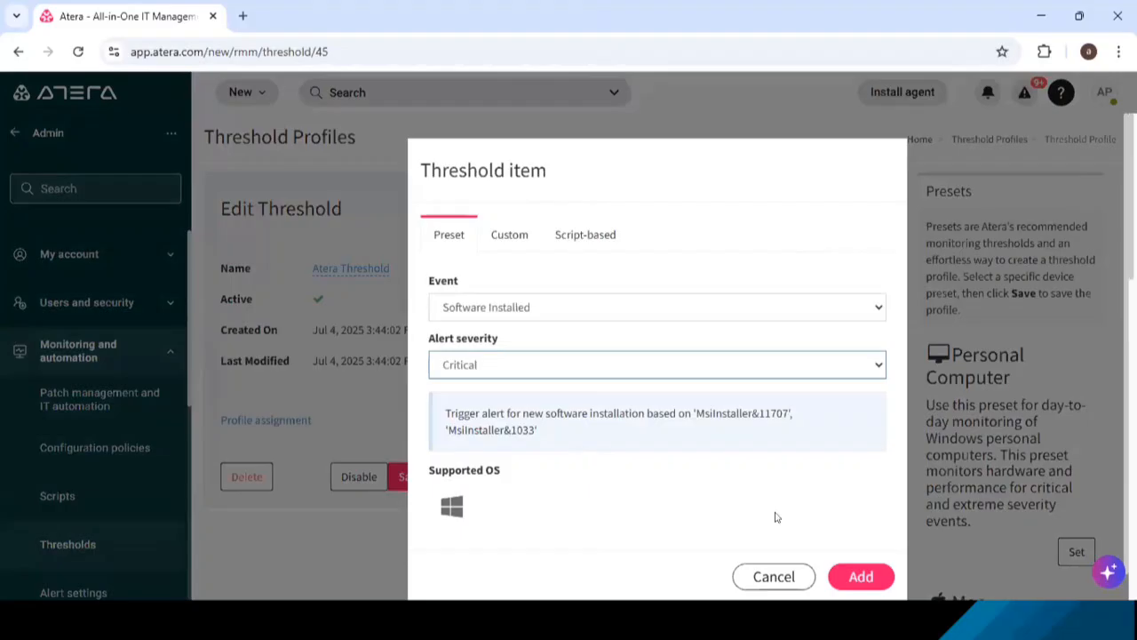
{"action": "left_click", "coordinate": [861, 577]}
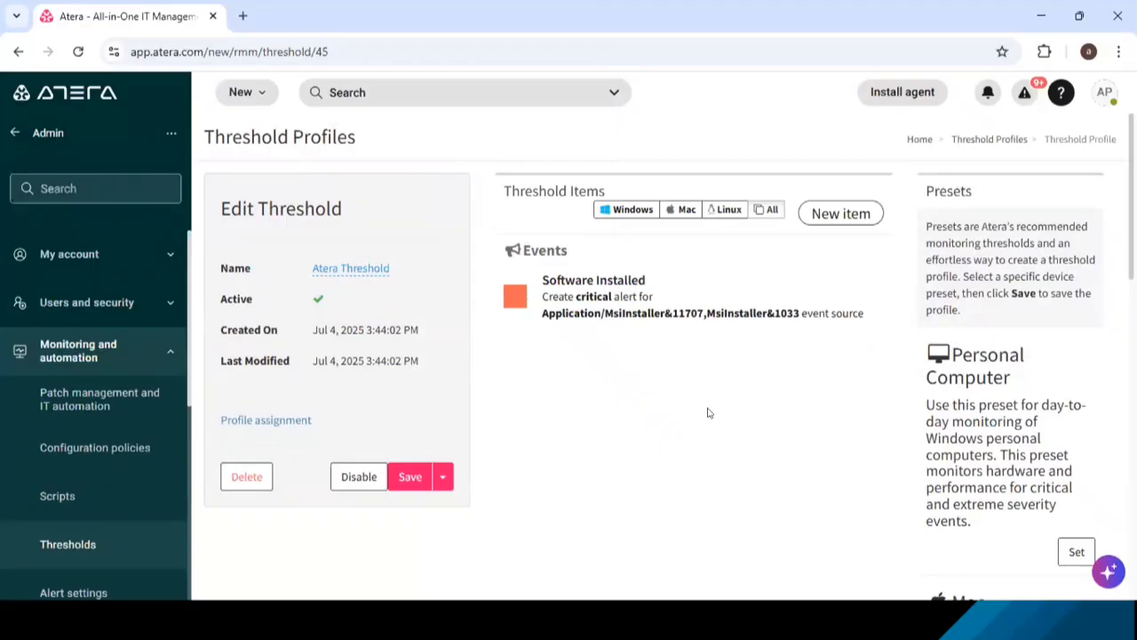
- Add a preset threshold item for the Failed Login Attempts event with Critical alert severity
{"action": "mouse_move", "coordinate": [698, 269]}
{"action": "left_click", "coordinate": [844, 213]}
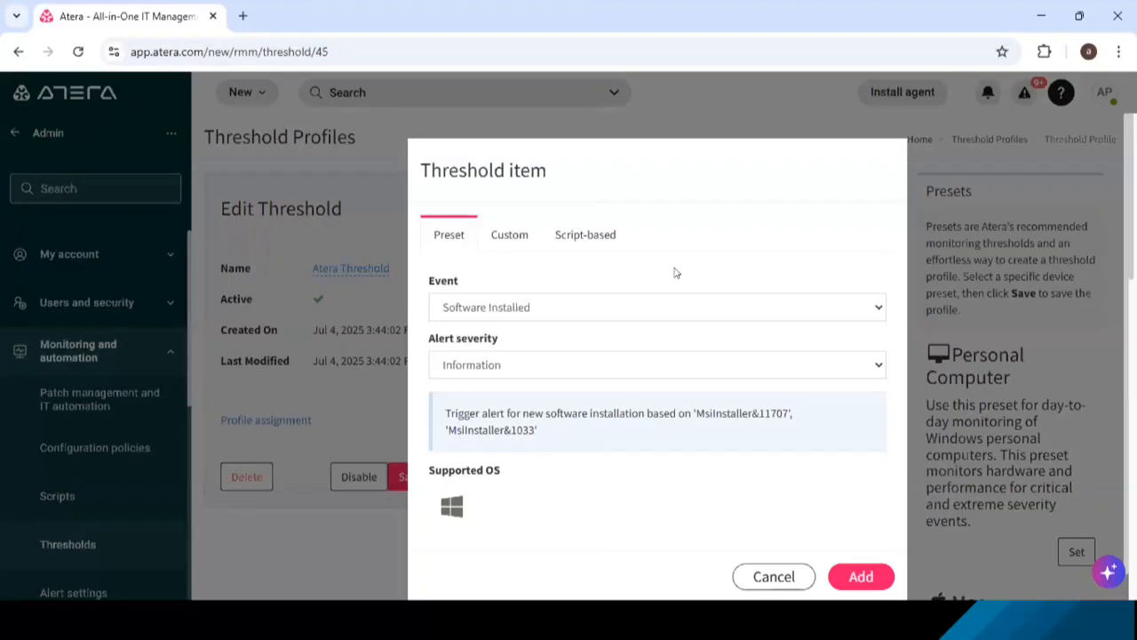
{"action": "left_click", "coordinate": [641, 311]}
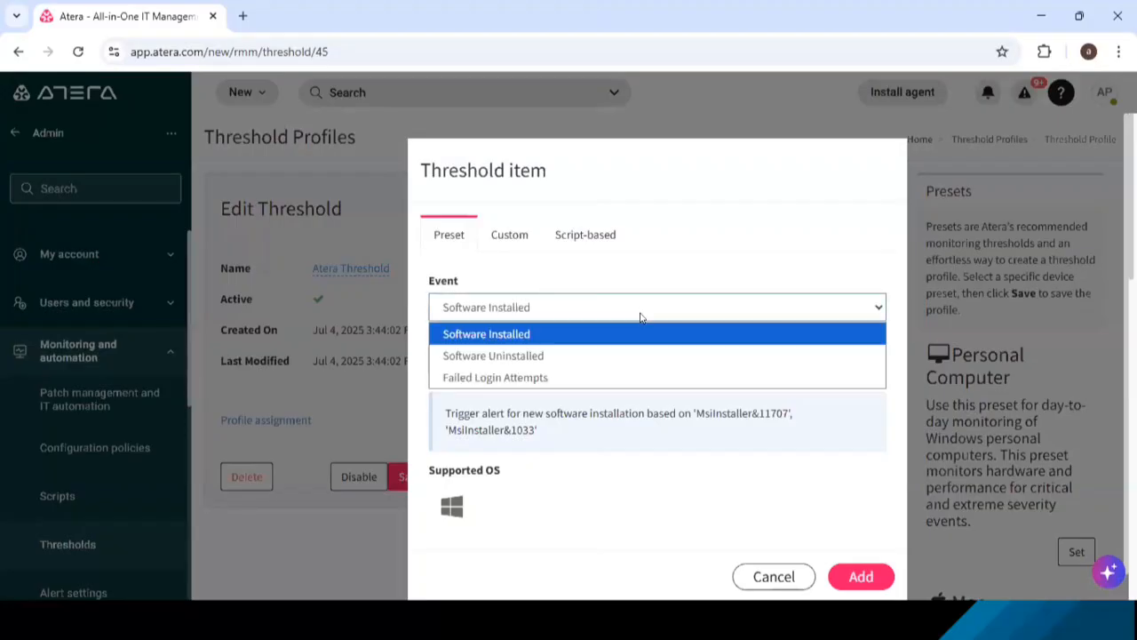
{"action": "left_click", "coordinate": [549, 377]}
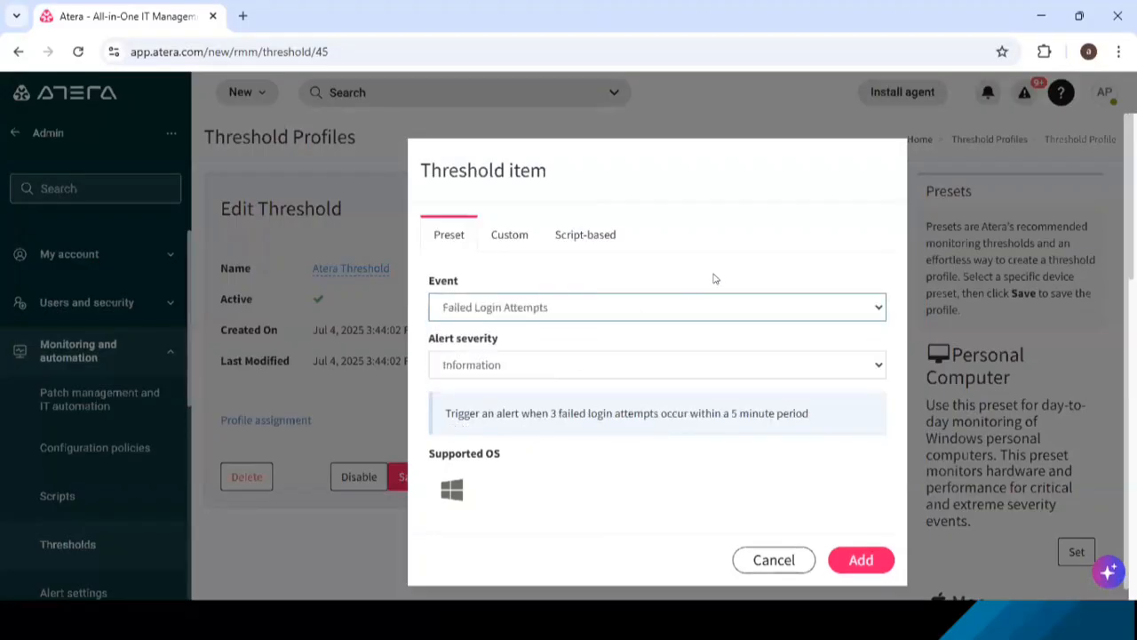
{"action": "left_click", "coordinate": [685, 366]}
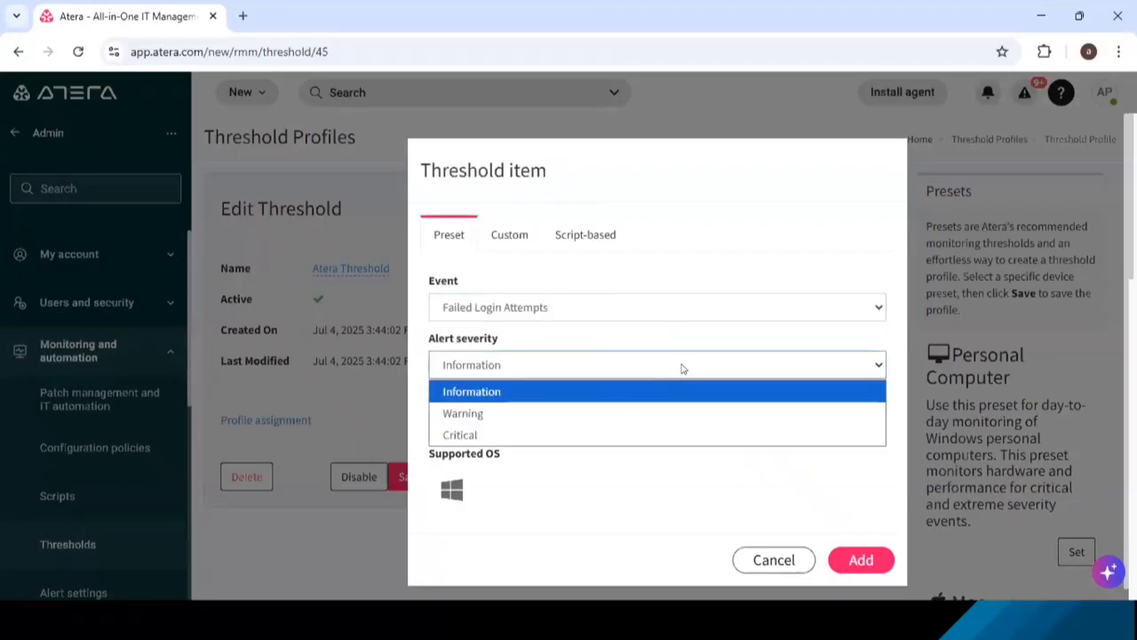
{"action": "left_click", "coordinate": [540, 433]}
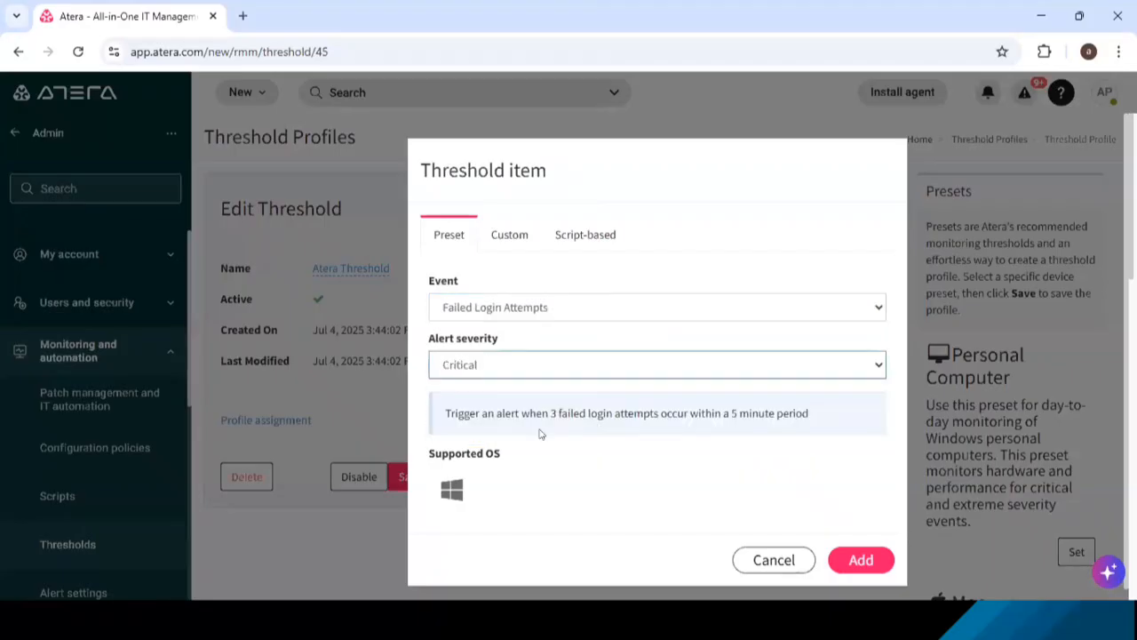
{"action": "left_click", "coordinate": [862, 558]}
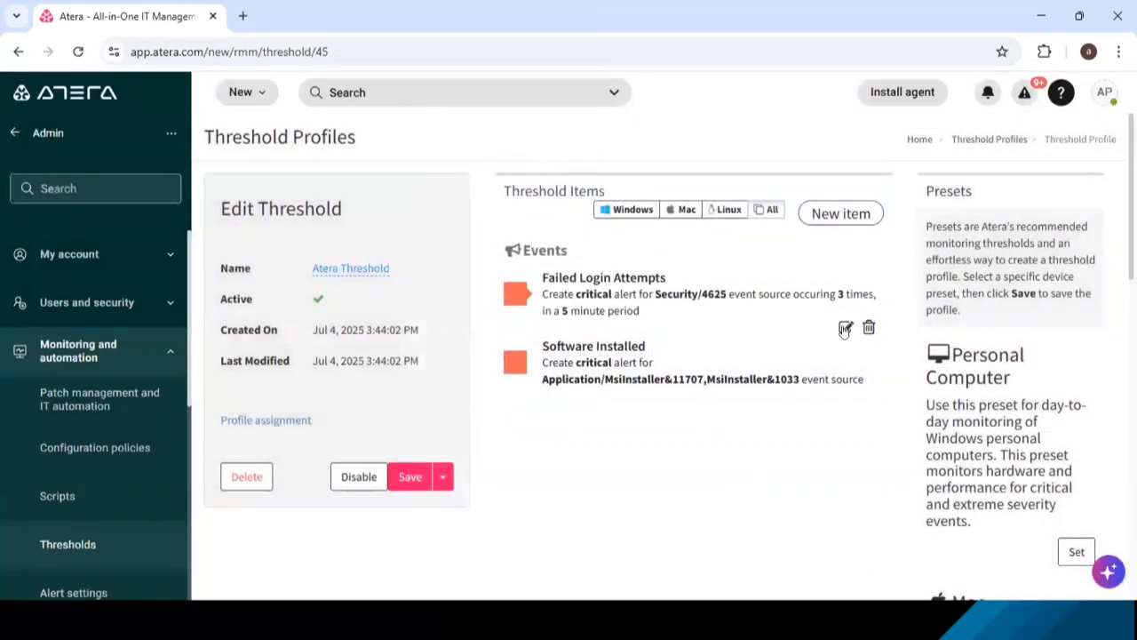
- Try 9 failed attempts and a time period of 3 in the Failed Login Attempts item, and discard the edit
{"action": "left_click", "coordinate": [845, 330]}
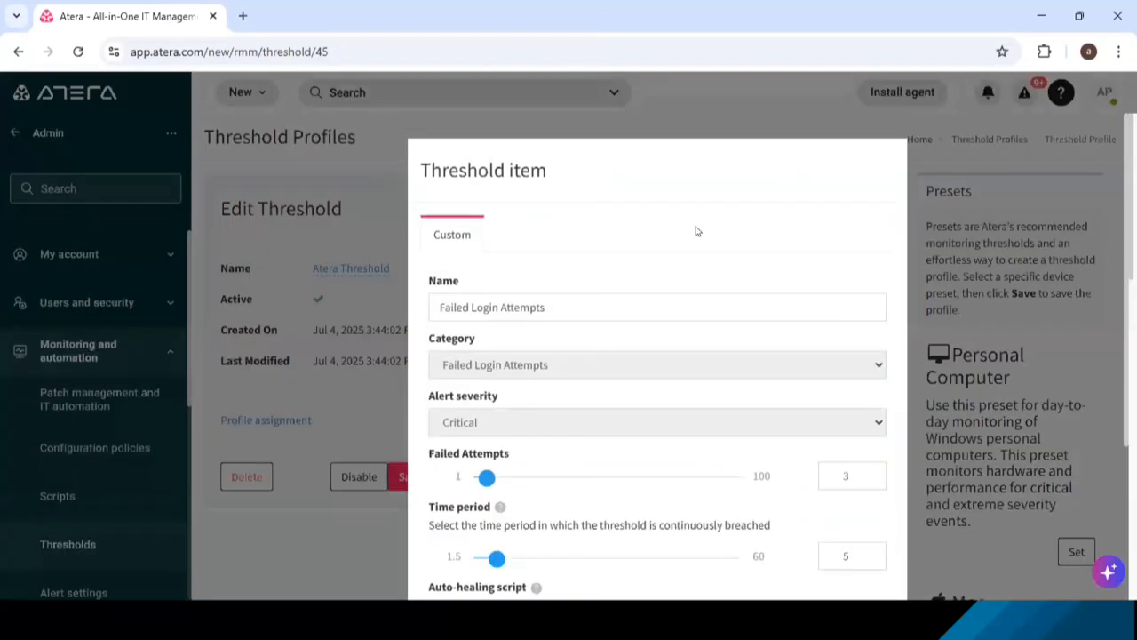
{"action": "scroll", "coordinate": [697, 231], "scroll_direction": "down", "scroll_amount": 2}
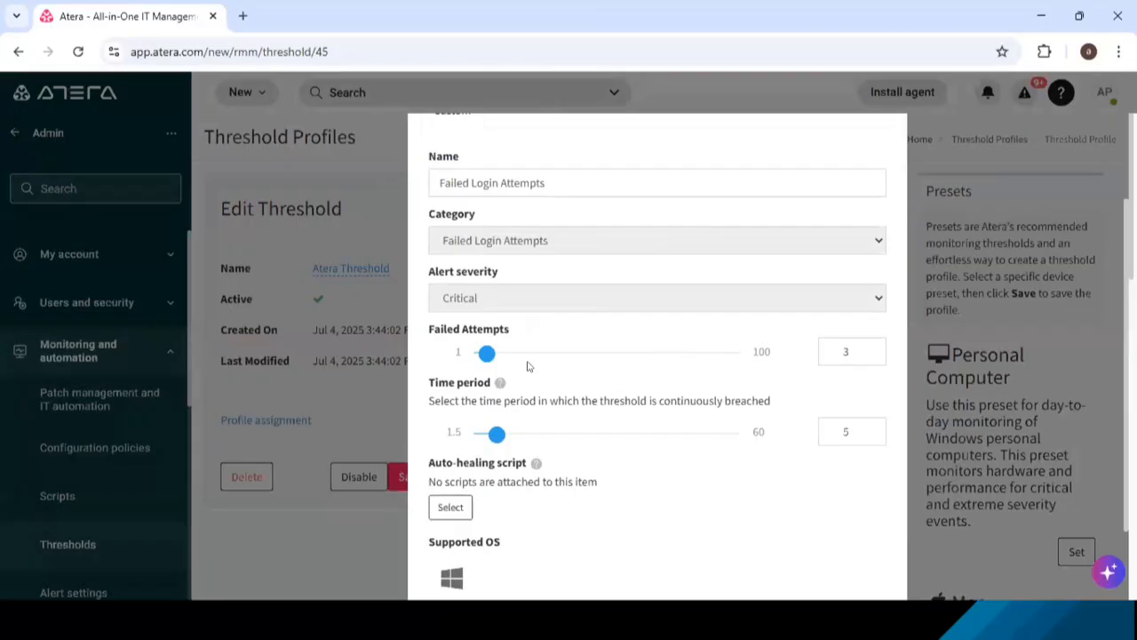
{"action": "double_click", "coordinate": [840, 352]}
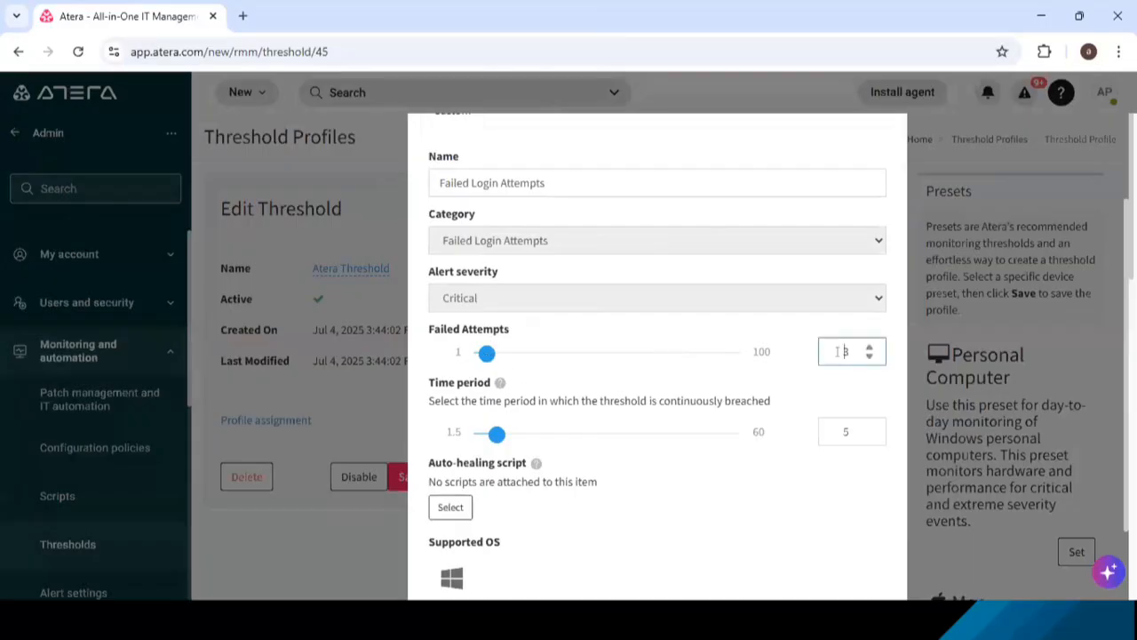
{"action": "double_click", "coordinate": [836, 430]}
{"action": "type", "text": "1.5"}
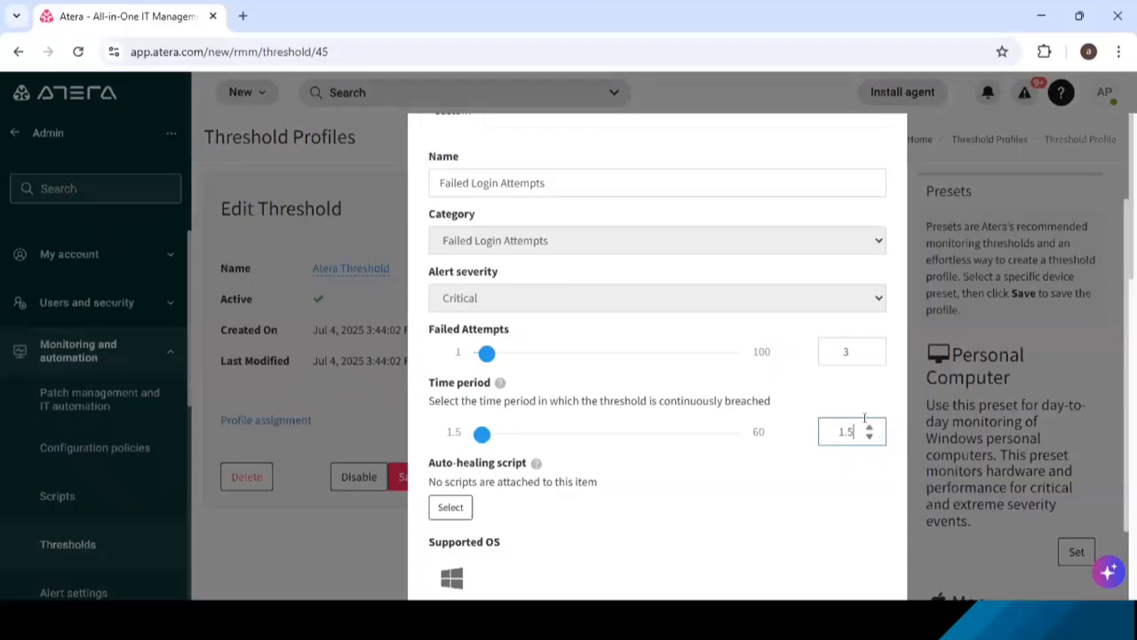
{"action": "left_click", "coordinate": [868, 428]}
{"action": "mouse_move", "coordinate": [484, 357]}
{"action": "left_click_drag", "start_coordinate": [485, 356], "coordinate": [502, 358]}
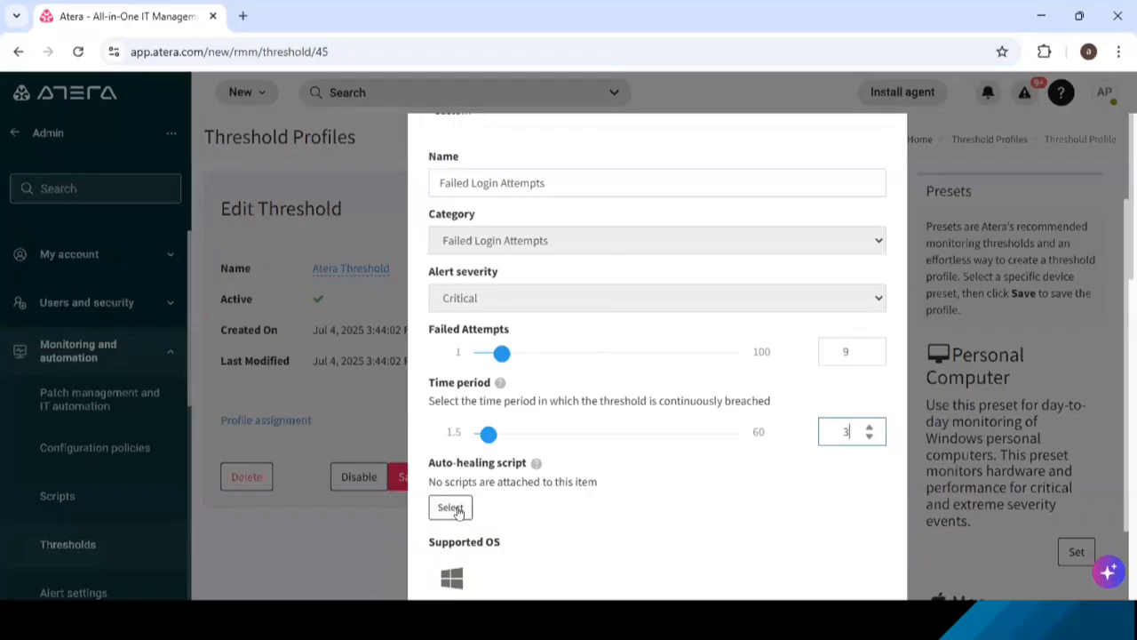
{"action": "scroll", "coordinate": [594, 514], "scroll_direction": "up", "scroll_amount": 1}
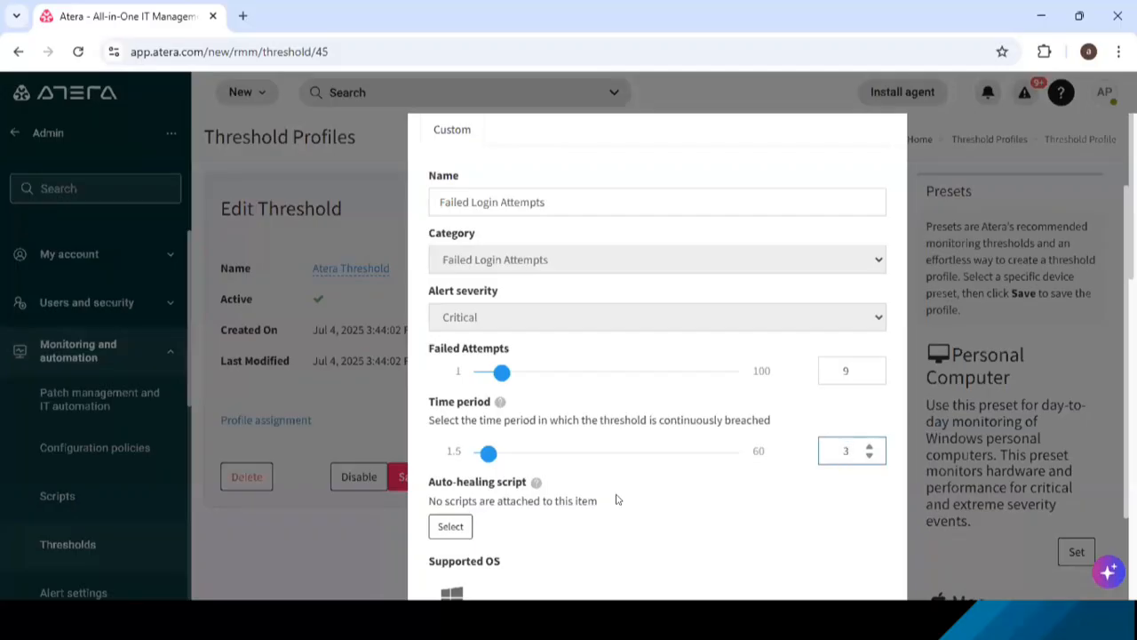
{"action": "scroll", "coordinate": [618, 499], "scroll_direction": "down", "scroll_amount": 2}
{"action": "scroll", "coordinate": [618, 499], "scroll_direction": "up", "scroll_amount": 4}
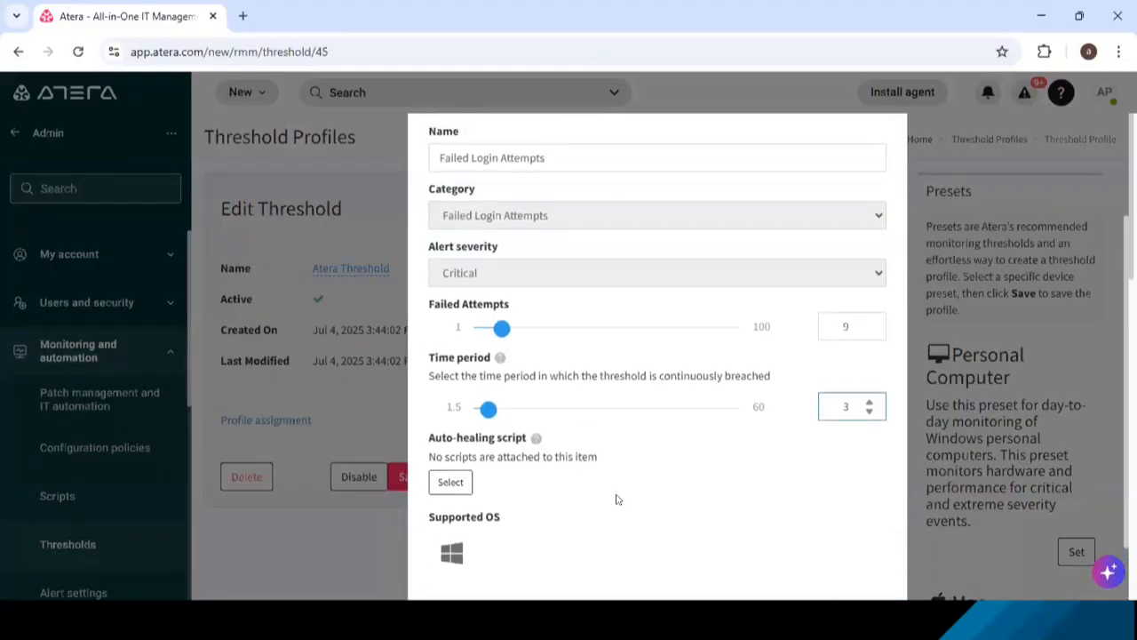
{"action": "scroll", "coordinate": [617, 499], "scroll_direction": "down", "scroll_amount": 1}
{"action": "scroll", "coordinate": [617, 500], "scroll_direction": "down", "scroll_amount": 2}
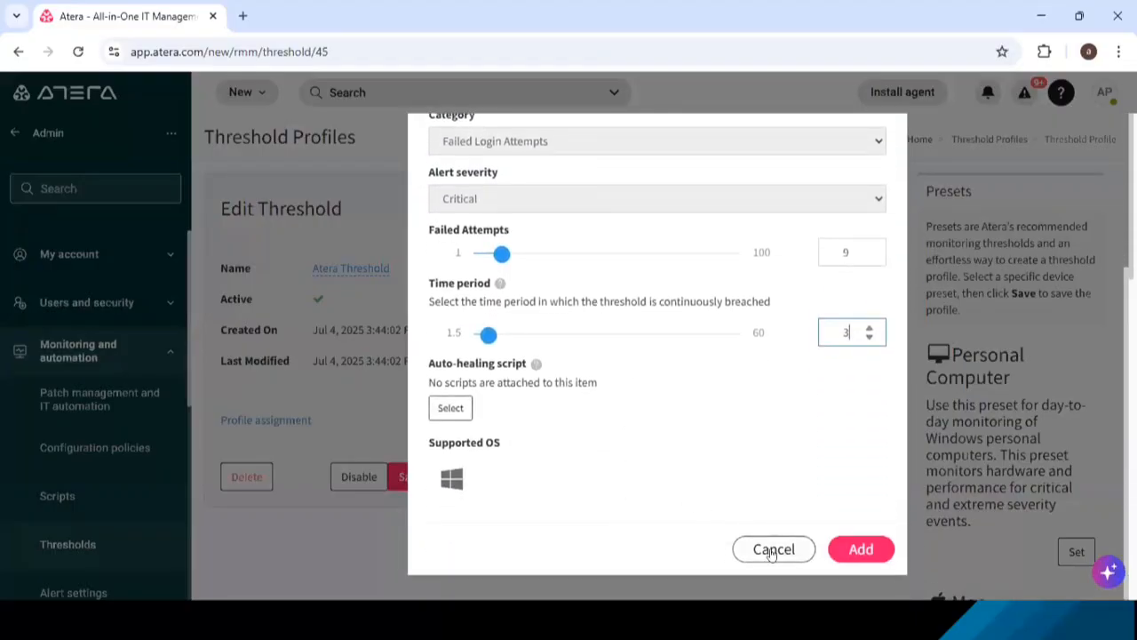
{"action": "left_click", "coordinate": [773, 550]}
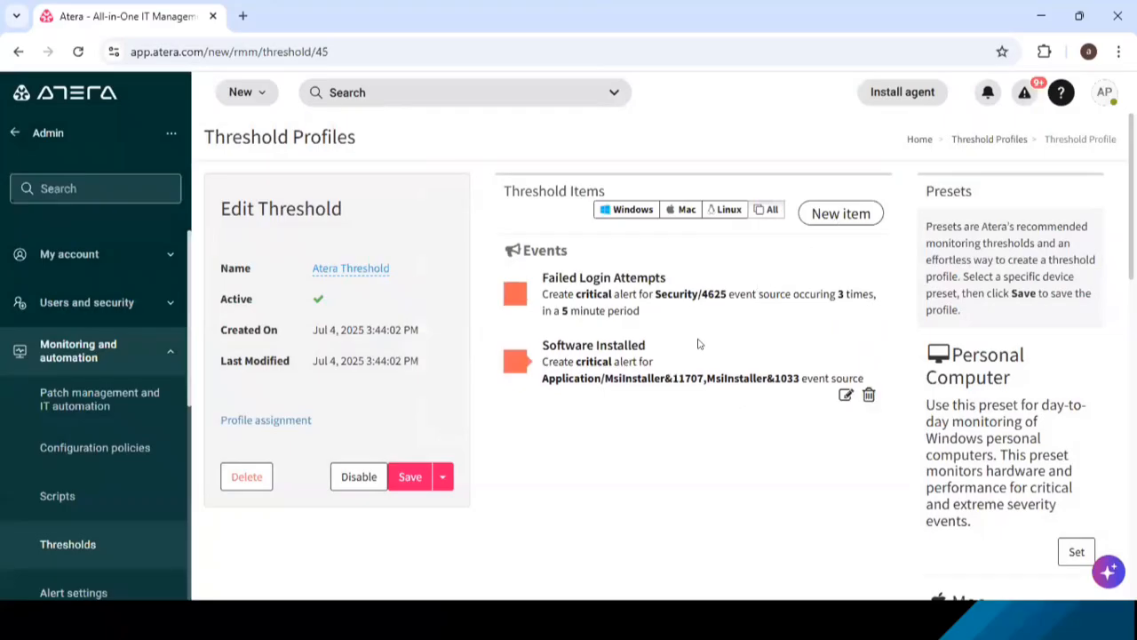
- Start a new custom threshold item with CPU Load as its category
{"action": "left_click", "coordinate": [835, 213]}
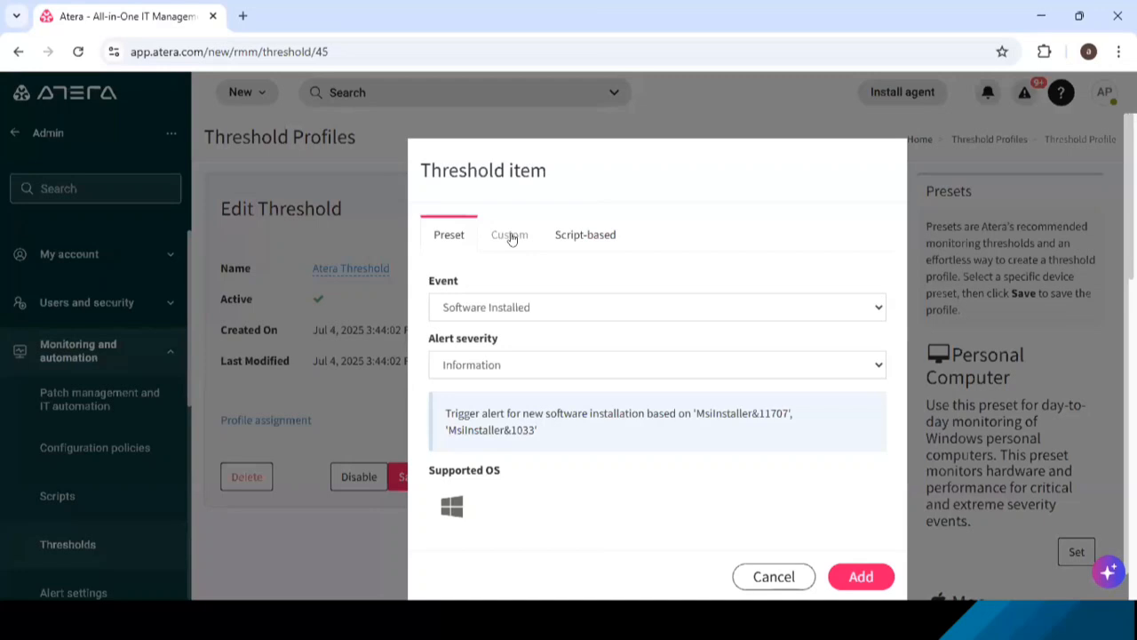
{"action": "left_click", "coordinate": [511, 238]}
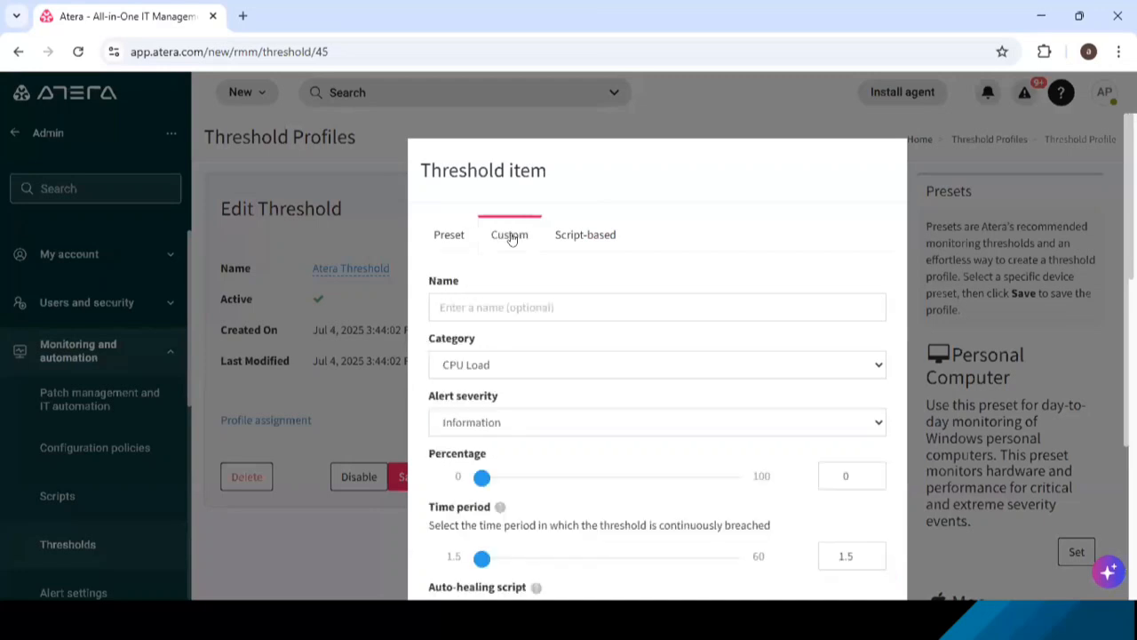
{"action": "left_click", "coordinate": [593, 364]}
{"action": "scroll", "coordinate": [554, 190], "scroll_direction": "down", "scroll_amount": 1}
{"action": "scroll", "coordinate": [551, 193], "scroll_direction": "up", "scroll_amount": 1}
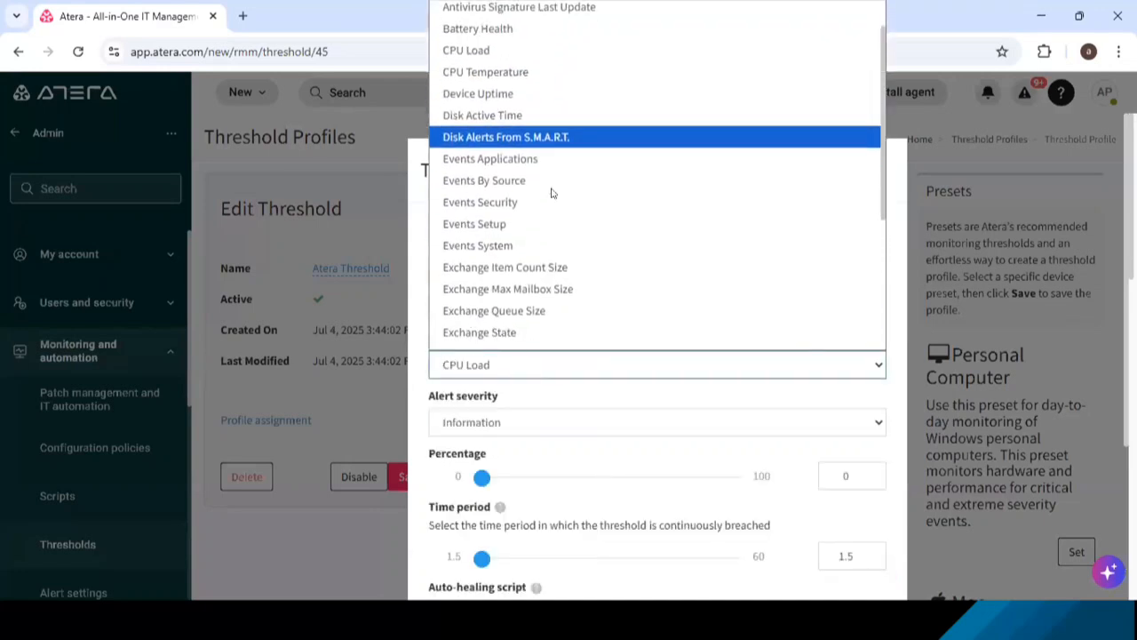
{"action": "left_click", "coordinate": [469, 84]}
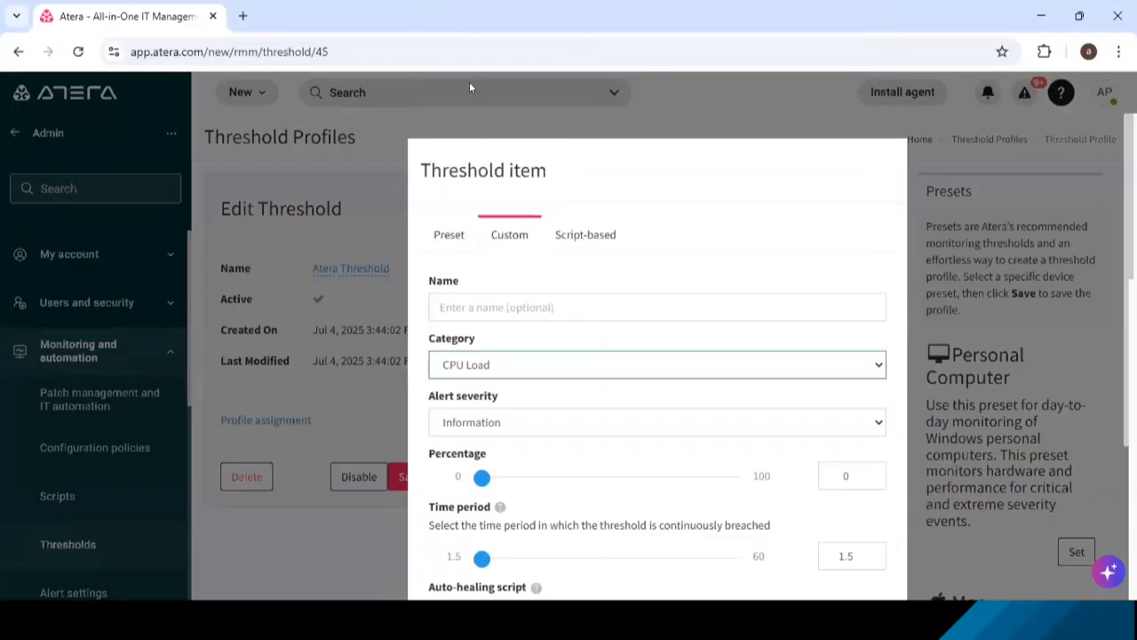
- Name the custom threshold item "App Server" and set its alert severity to Critical
{"action": "left_click", "coordinate": [516, 306]}
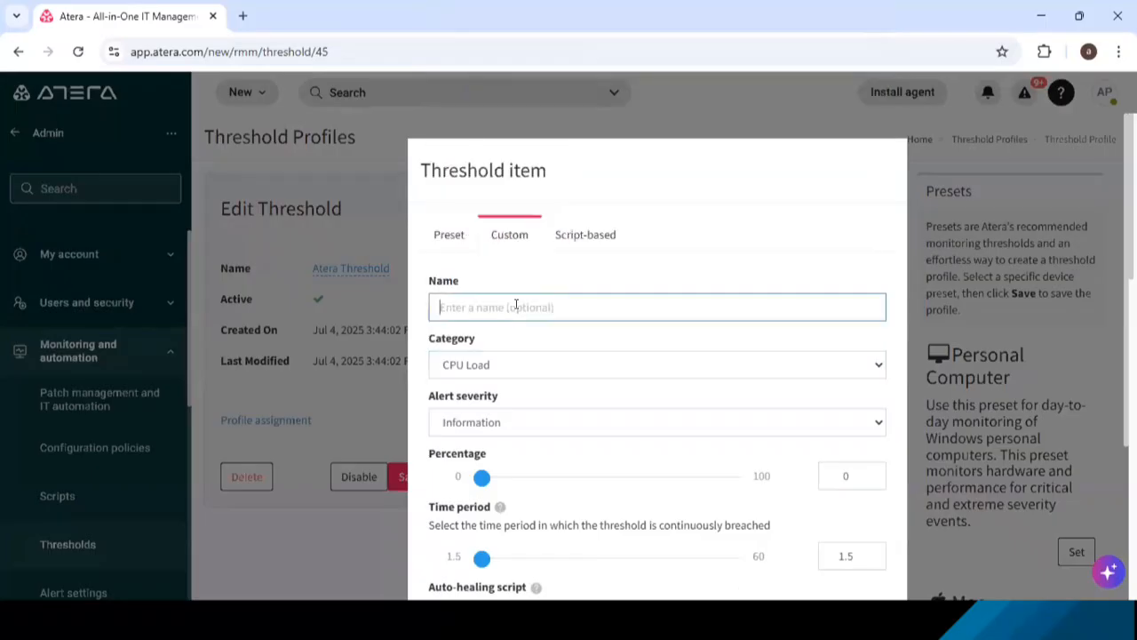
{"action": "type", "text": "App Server"}
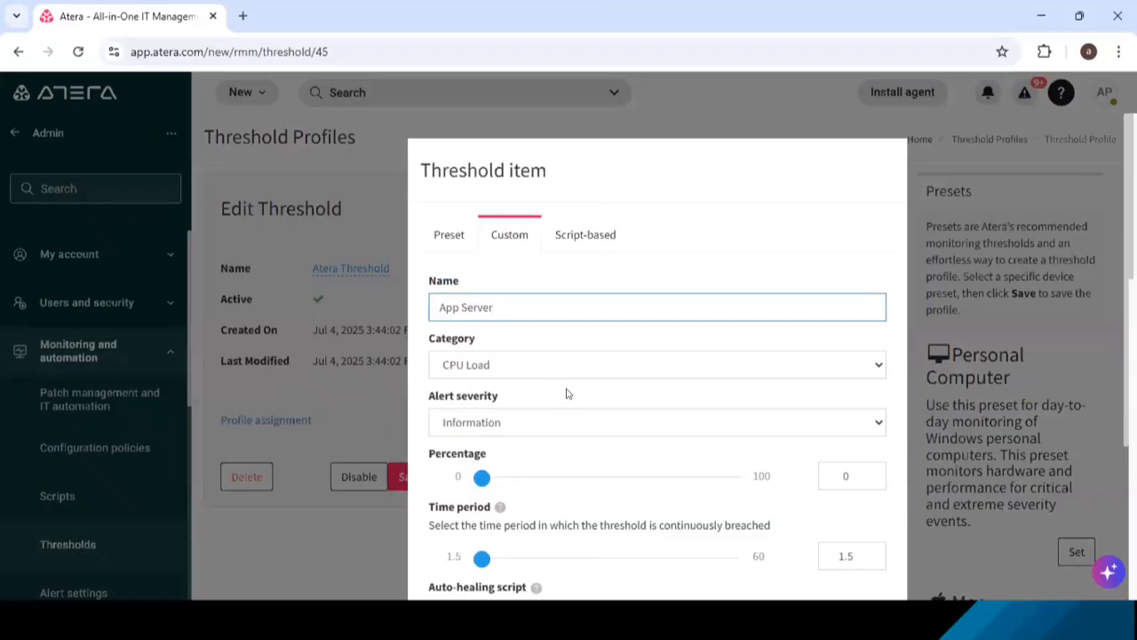
{"action": "left_click", "coordinate": [566, 423]}
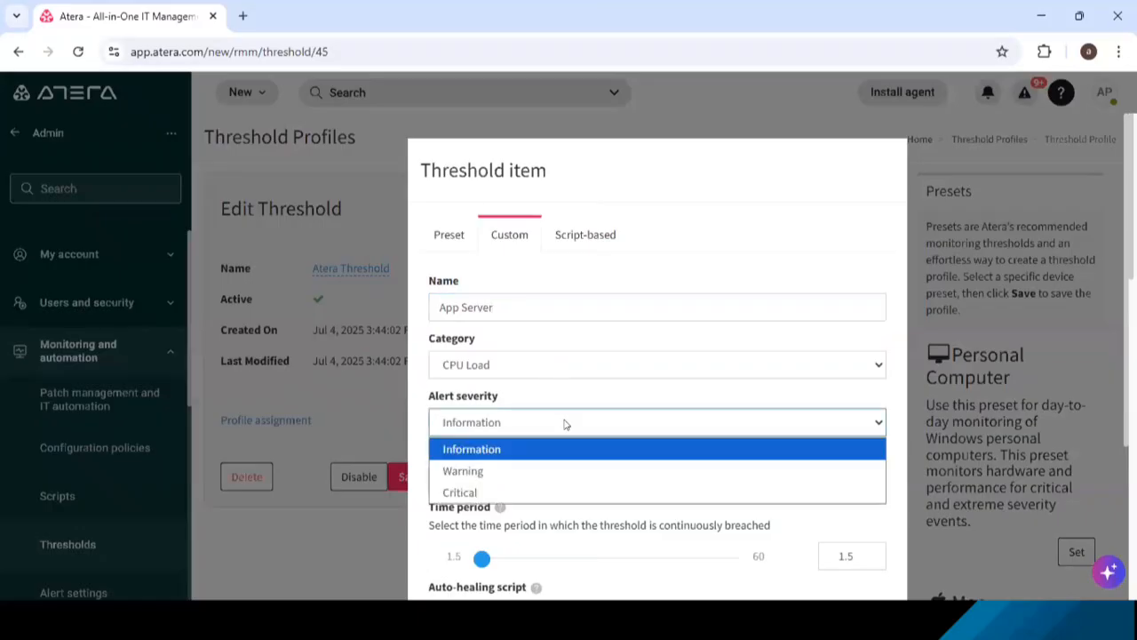
{"action": "left_click", "coordinate": [521, 491]}
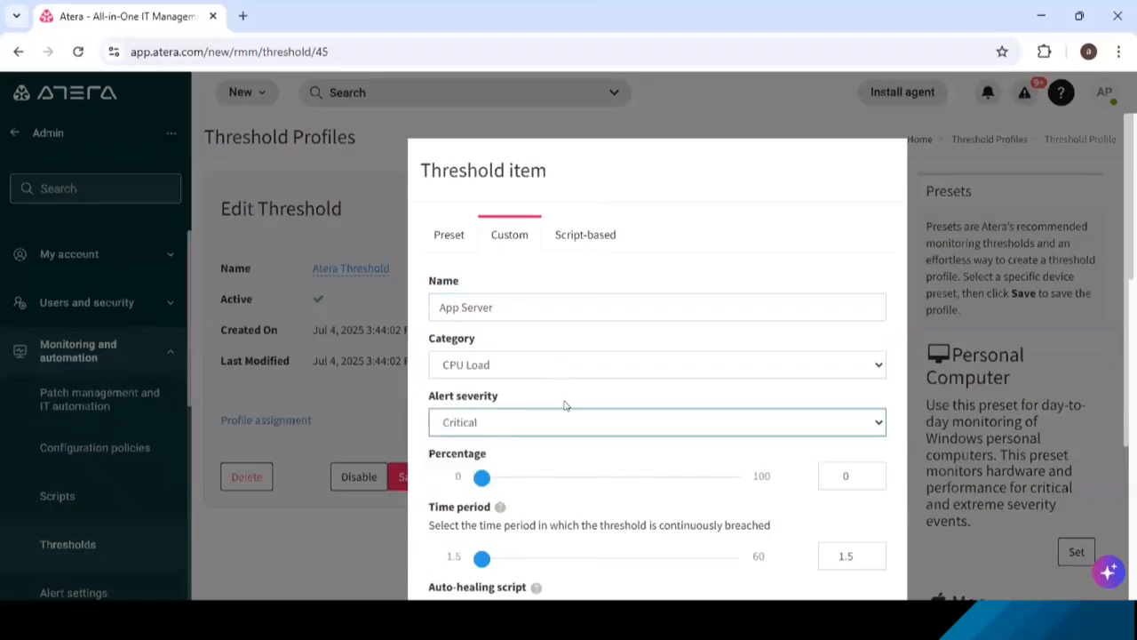
- Set the App Server item's CPU load percentage to 60
{"action": "scroll", "coordinate": [565, 405], "scroll_direction": "down", "scroll_amount": 1}
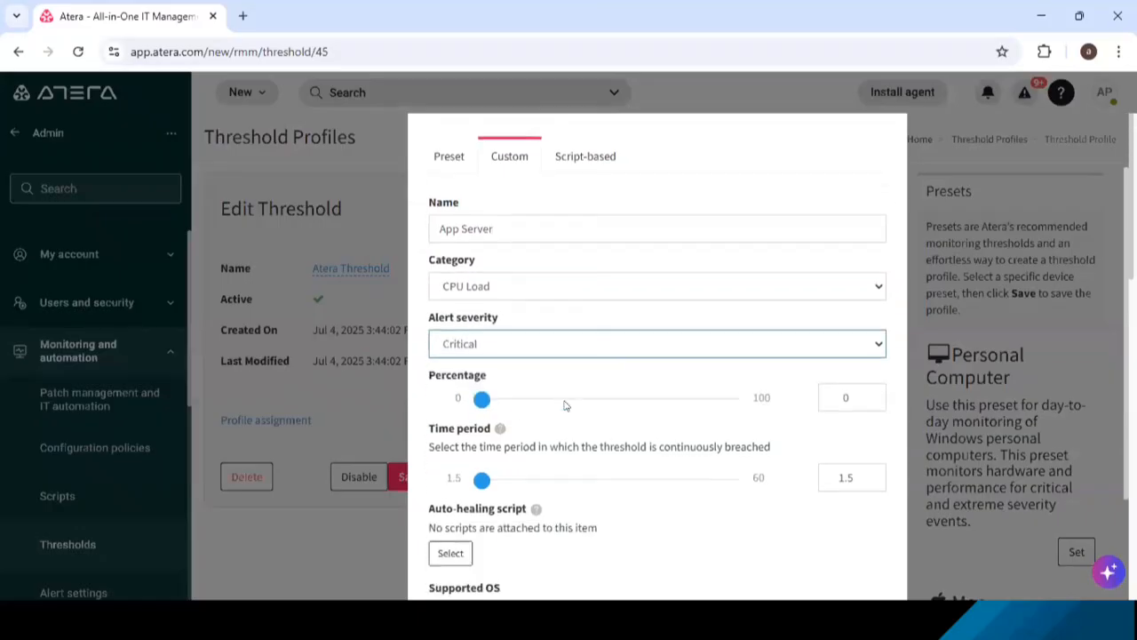
{"action": "left_click", "coordinate": [833, 398]}
{"action": "type", "text": "60"}
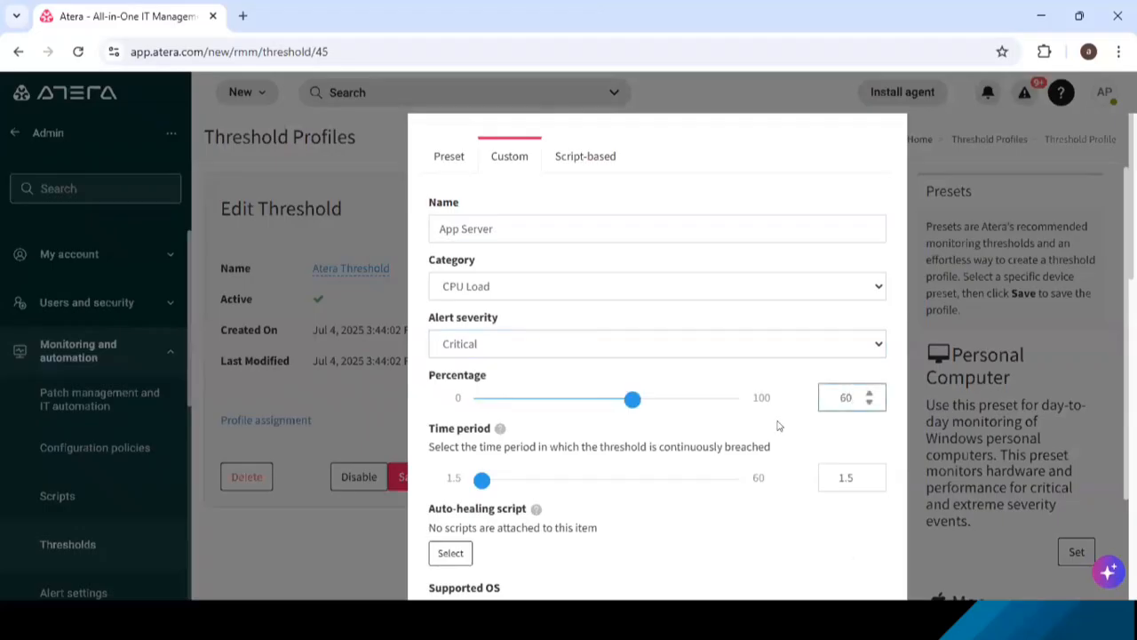
{"action": "left_click_drag", "start_coordinate": [858, 477], "coordinate": [813, 467]}
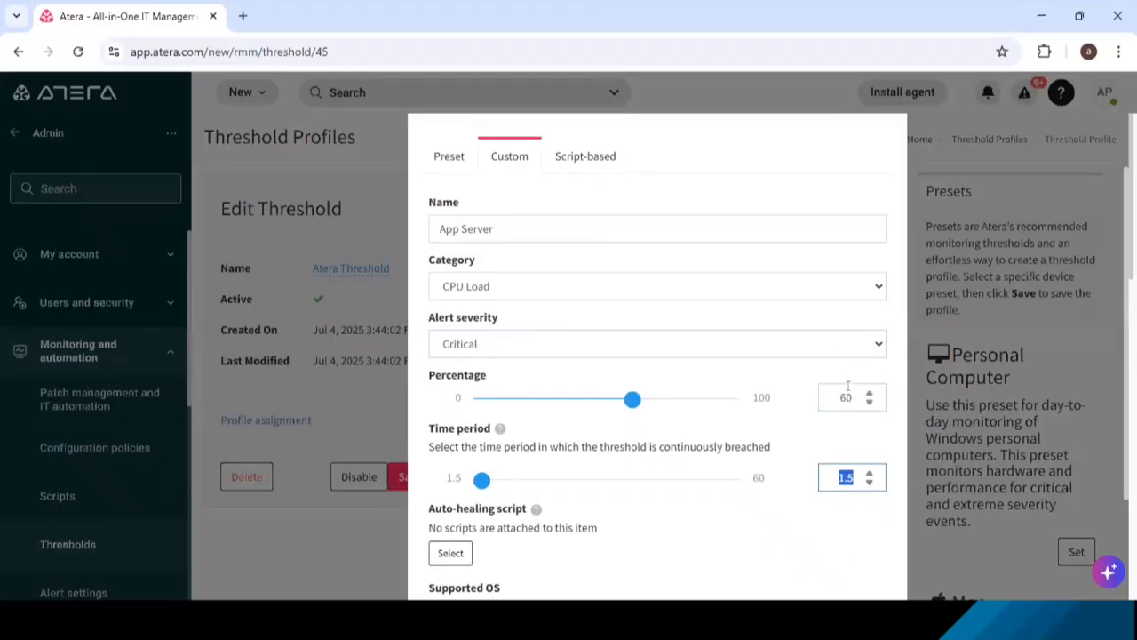
{"action": "left_click", "coordinate": [848, 433]}
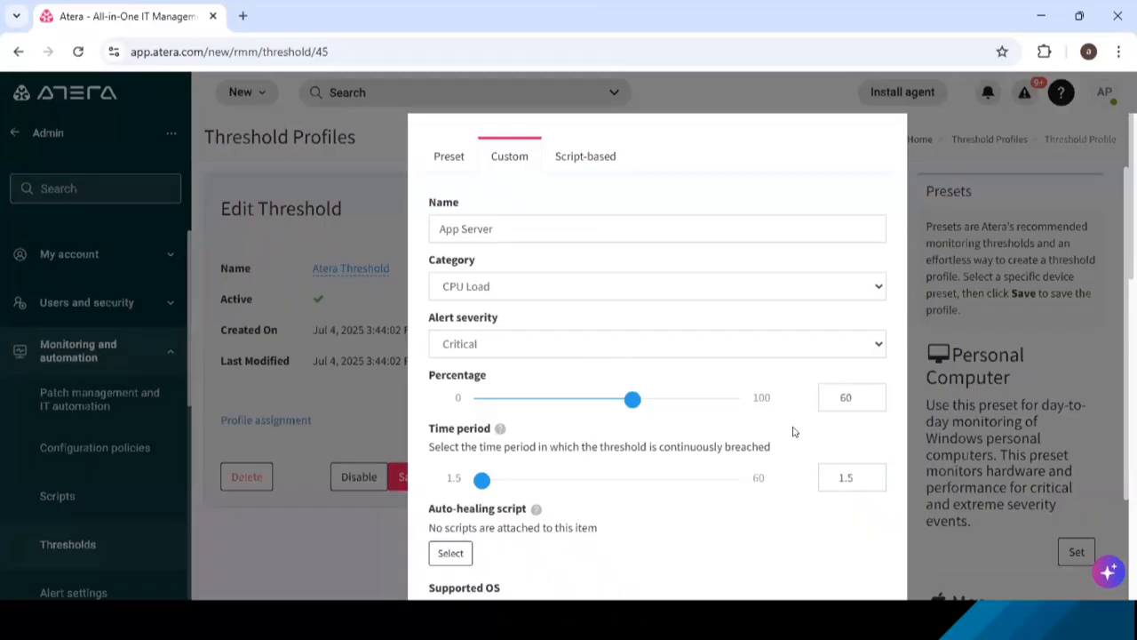
- Open the auto-healing script selection for the App Server item and browse the Shared Script Library's scripts and categories
{"action": "left_click", "coordinate": [451, 554]}
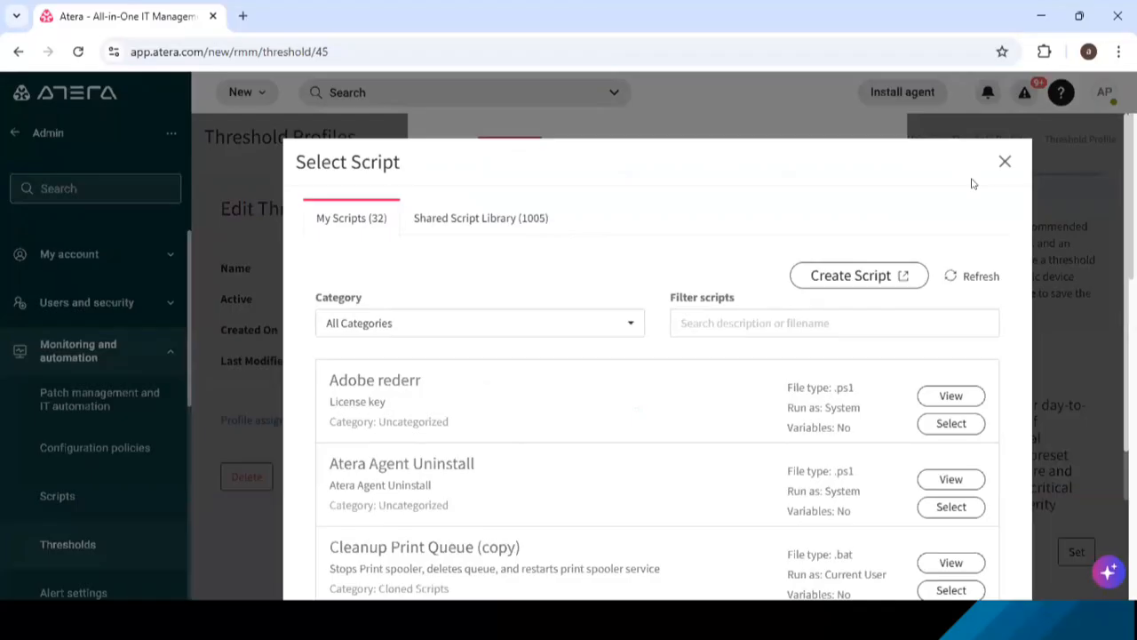
{"action": "left_click", "coordinate": [498, 222]}
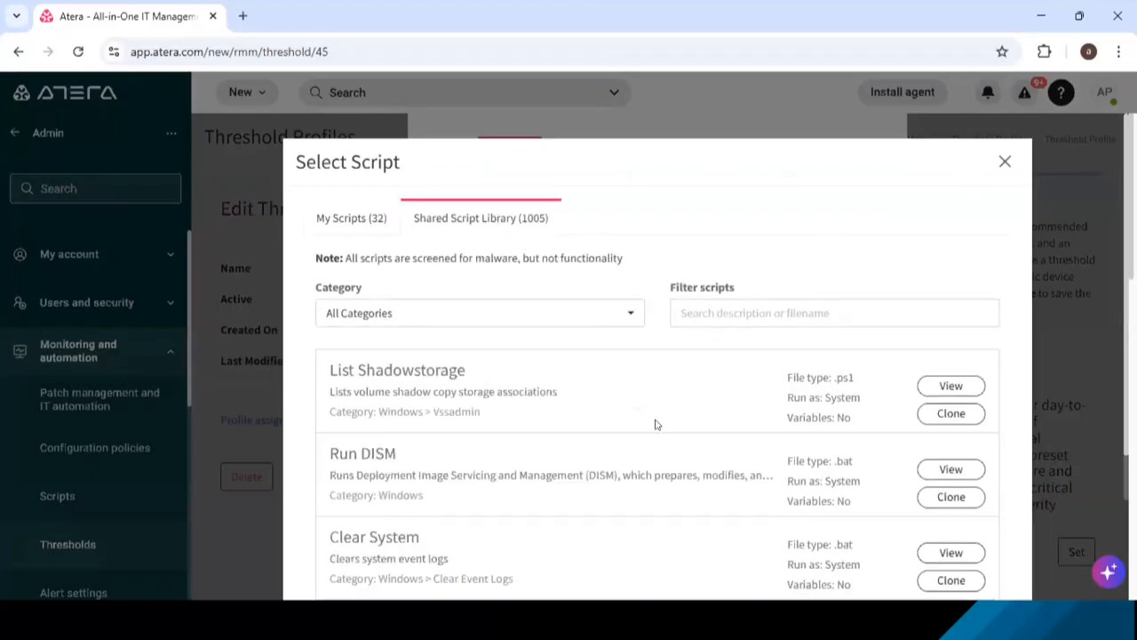
{"action": "scroll", "coordinate": [655, 424], "scroll_direction": "down", "scroll_amount": 2}
{"action": "scroll", "coordinate": [655, 423], "scroll_direction": "up", "scroll_amount": 2}
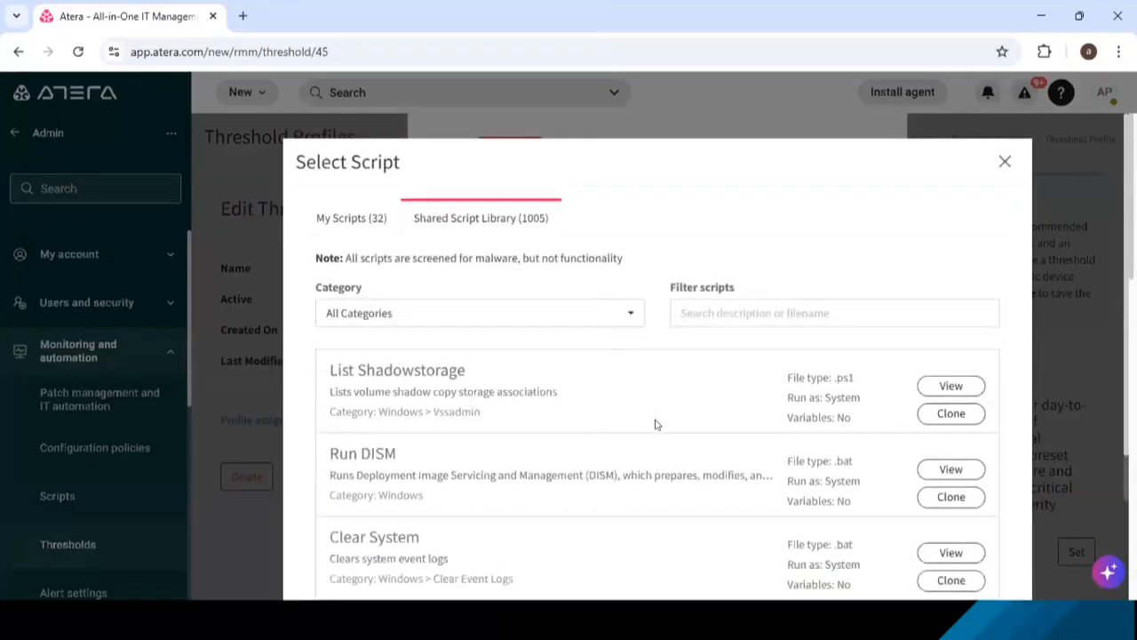
{"action": "left_click", "coordinate": [566, 316]}
{"action": "scroll", "coordinate": [475, 478], "scroll_direction": "down", "scroll_amount": 5}
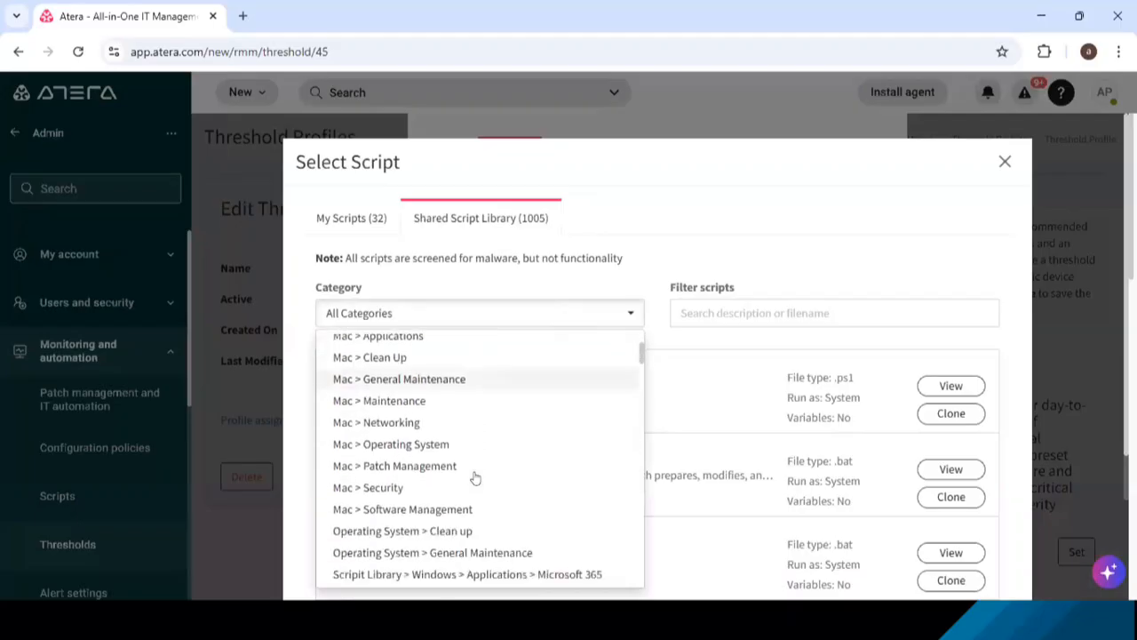
{"action": "scroll", "coordinate": [476, 478], "scroll_direction": "down", "scroll_amount": 5}
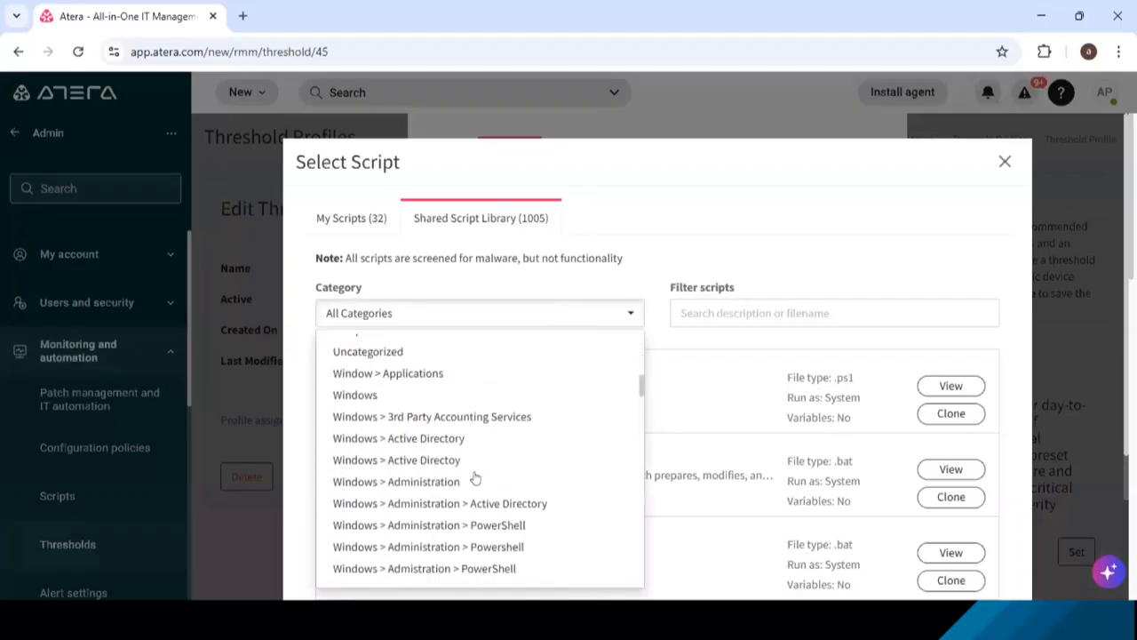
{"action": "scroll", "coordinate": [475, 478], "scroll_direction": "down", "scroll_amount": 5}
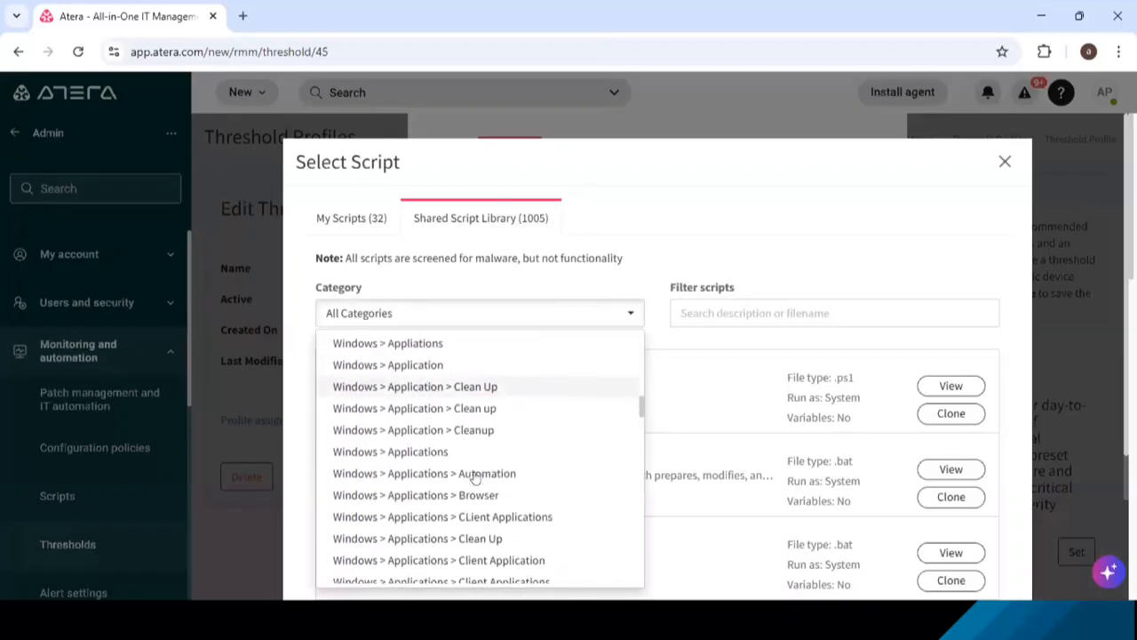
{"action": "scroll", "coordinate": [475, 478], "scroll_direction": "down", "scroll_amount": 5}
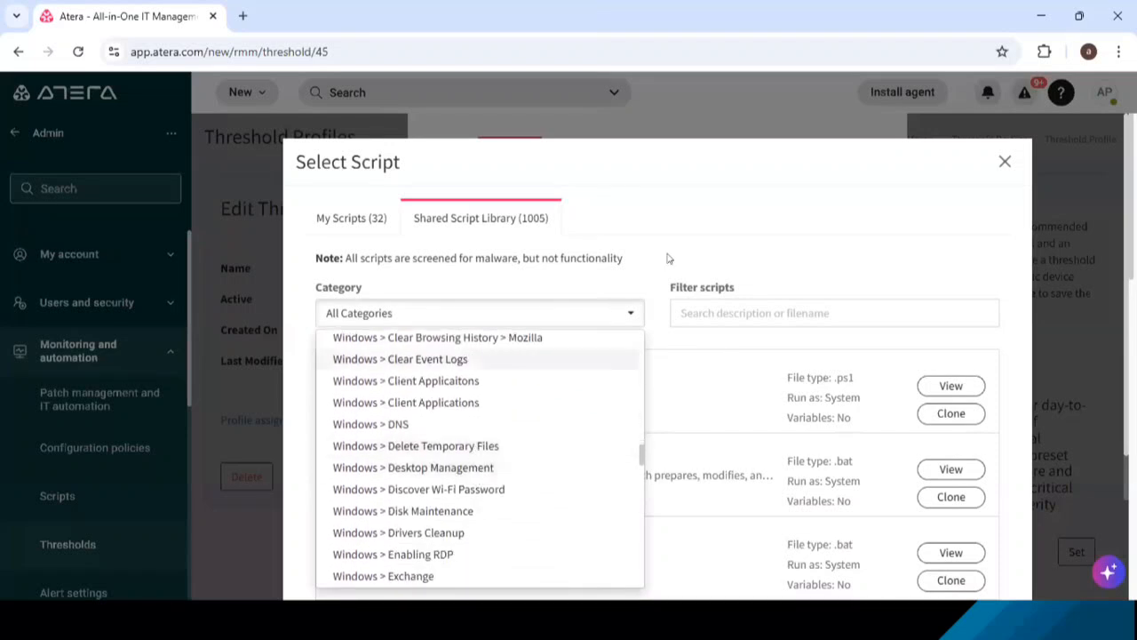
{"action": "left_click", "coordinate": [747, 204]}
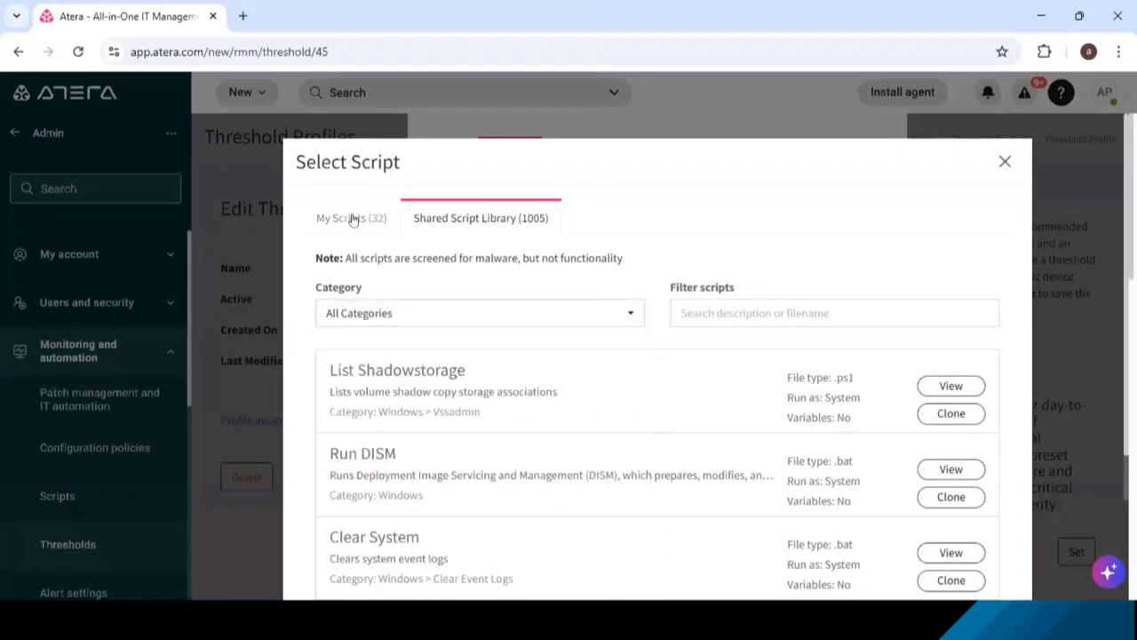
- Filter My Scripts by "flush" and attach Flush Cache (copy) as the App Server item's auto-healing script
{"action": "left_click", "coordinate": [352, 220]}
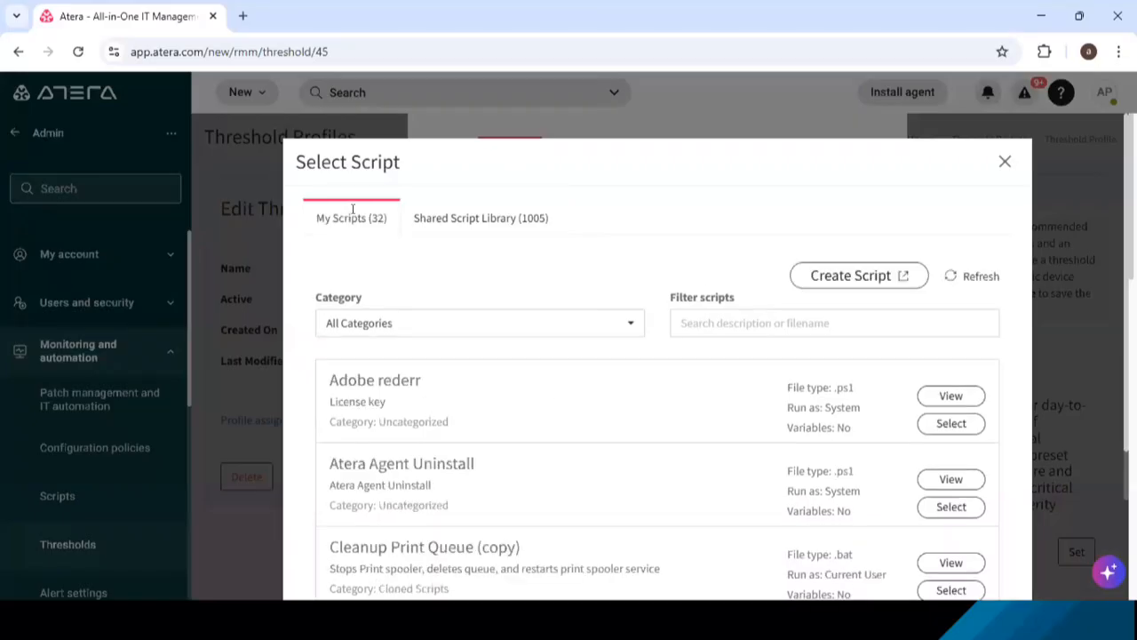
{"action": "scroll", "coordinate": [629, 421], "scroll_direction": "down", "scroll_amount": 3}
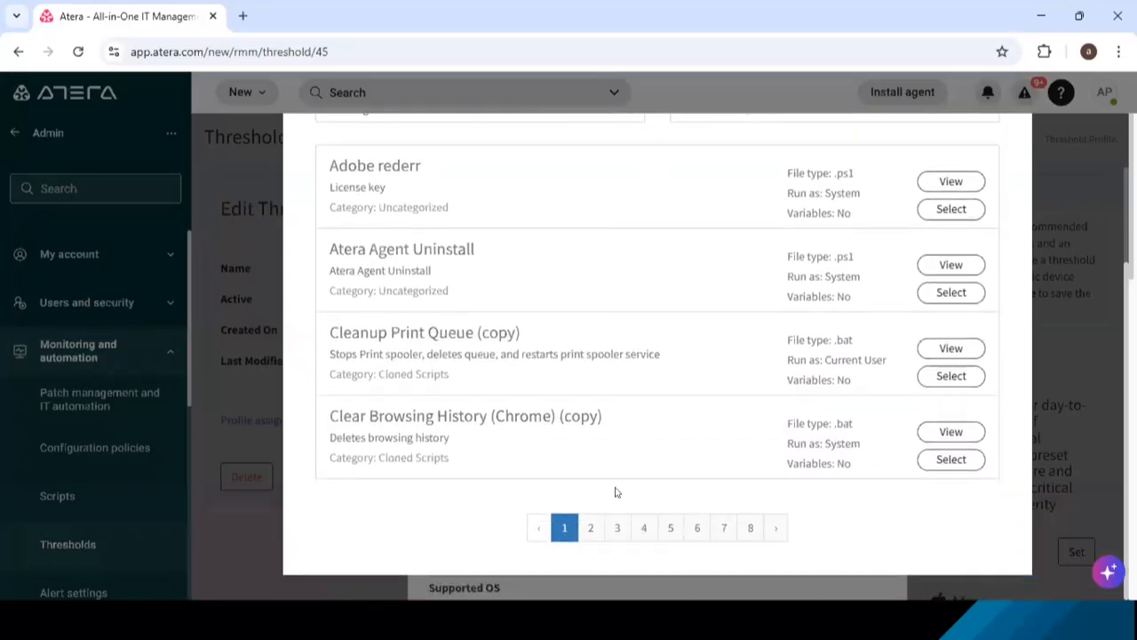
{"action": "left_click", "coordinate": [589, 529]}
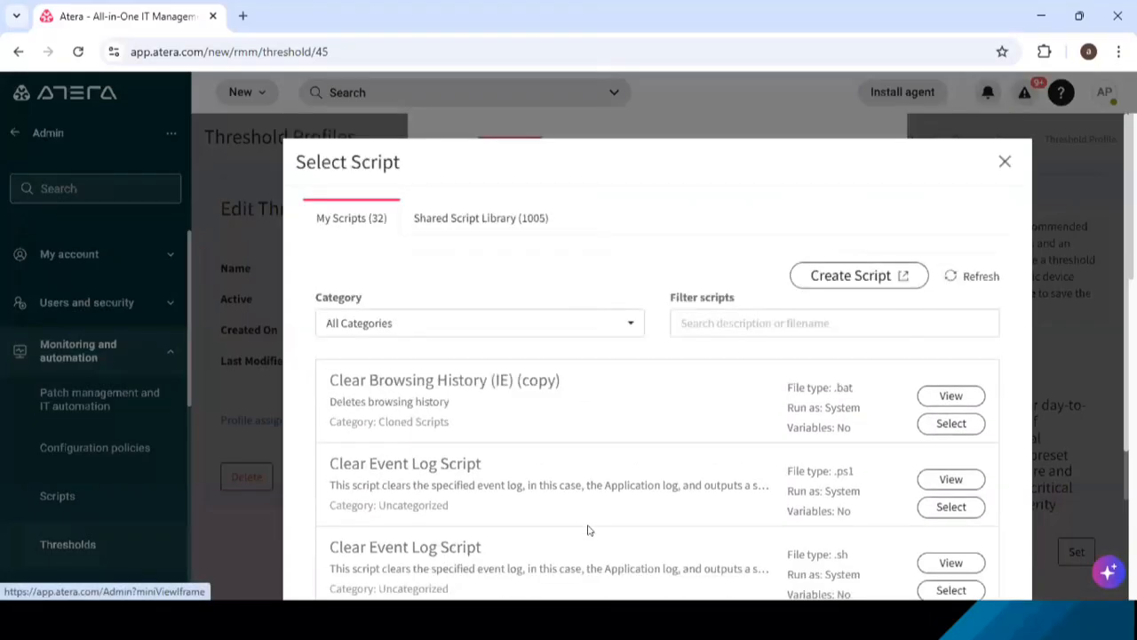
{"action": "left_click", "coordinate": [795, 326]}
{"action": "type", "text": "flush"}
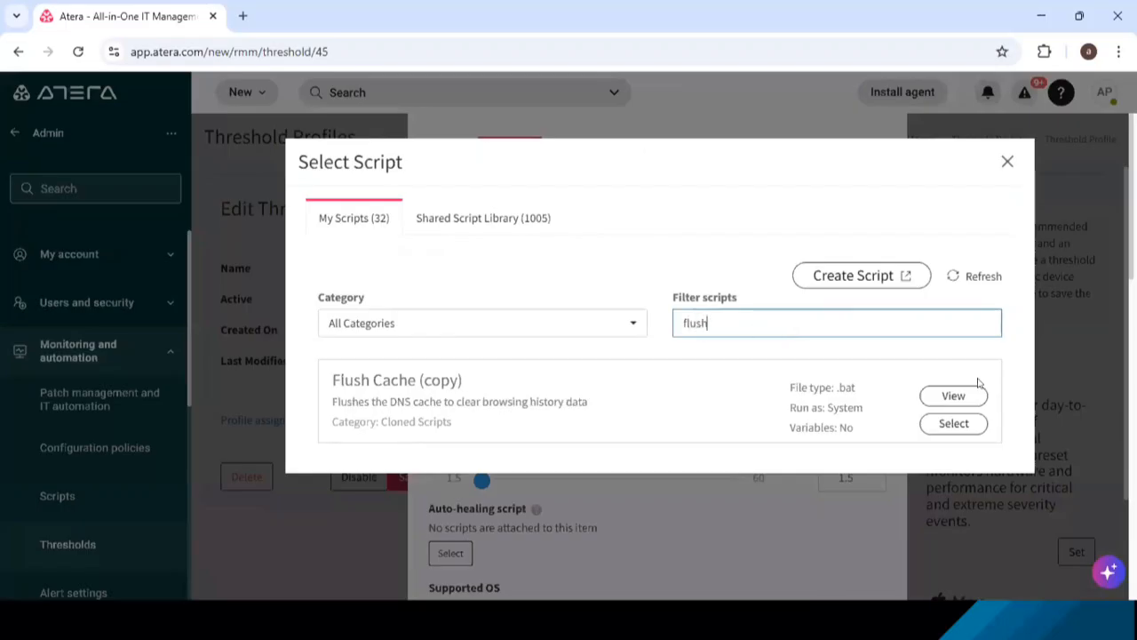
{"action": "left_click", "coordinate": [943, 424]}
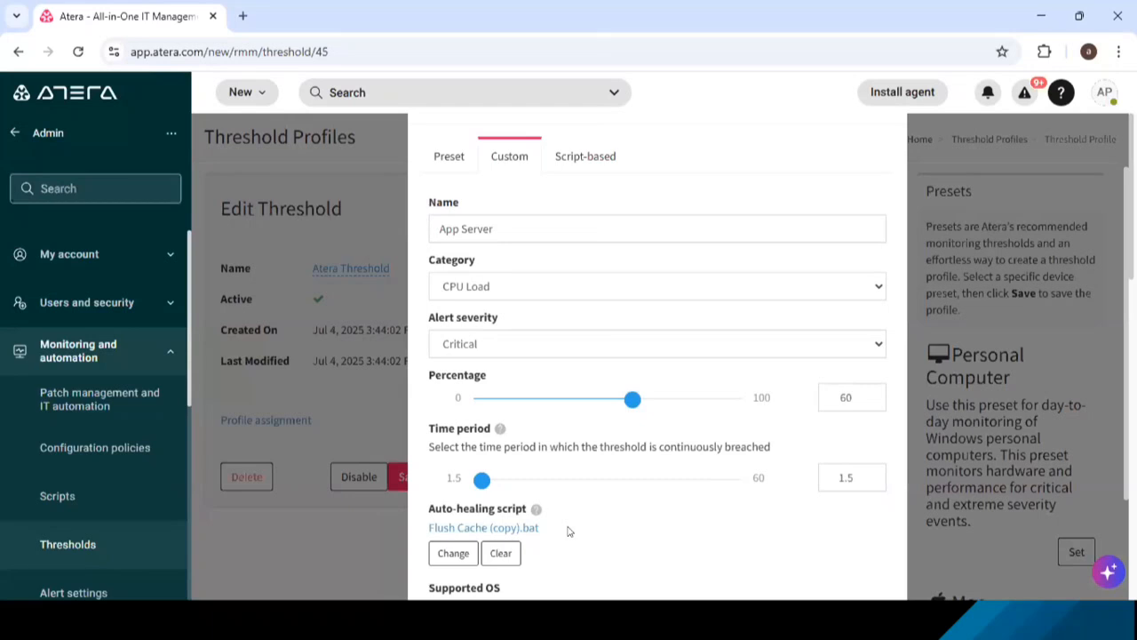
- Switch to the IT Management Scenarios (Scripting) slide to read it, and return to the threshold item in the browser
{"action": "scroll", "coordinate": [569, 531], "scroll_direction": "down", "scroll_amount": 2}
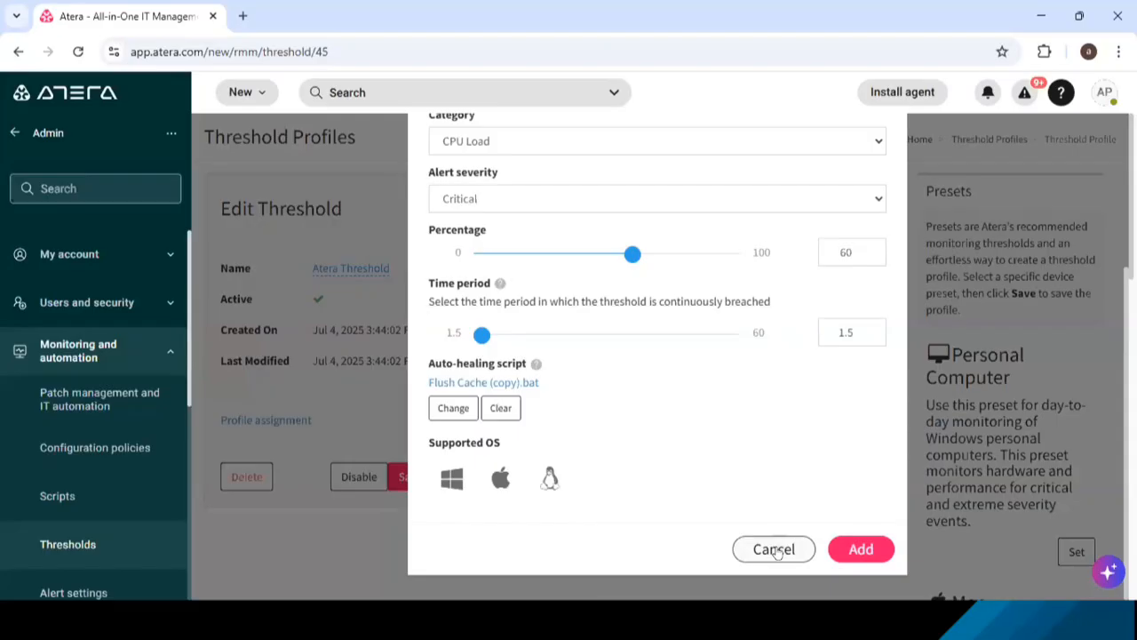
{"action": "key", "text": "alt+Tab"}
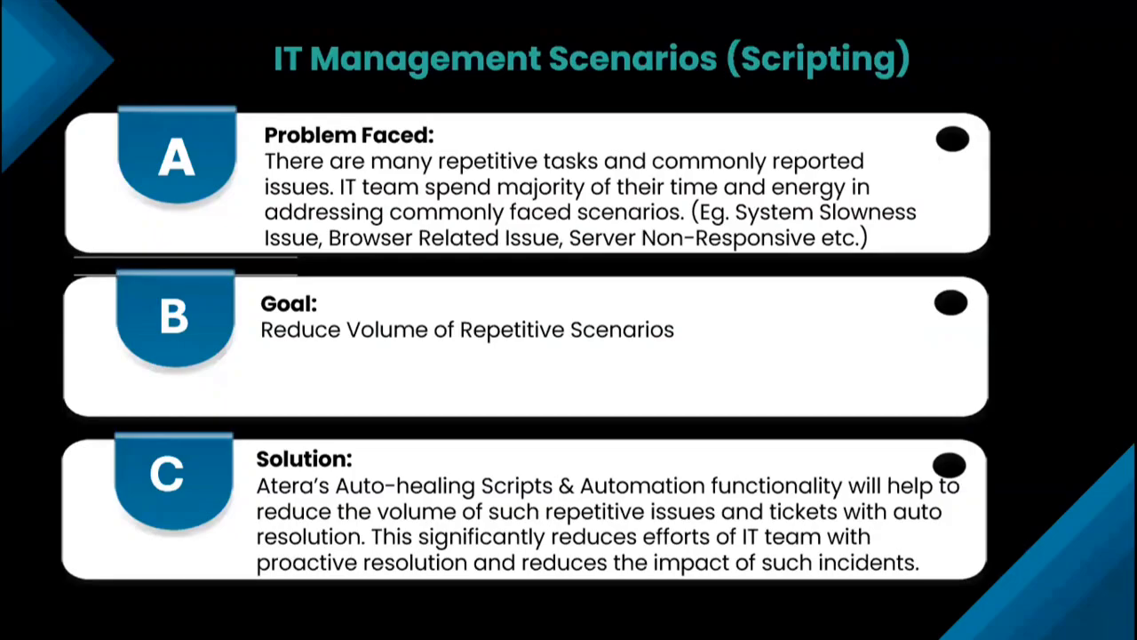
{"action": "key", "text": "alt+Tab"}
{"action": "key", "text": "alt+Tab"}
{"action": "key", "text": "alt+Tab"}
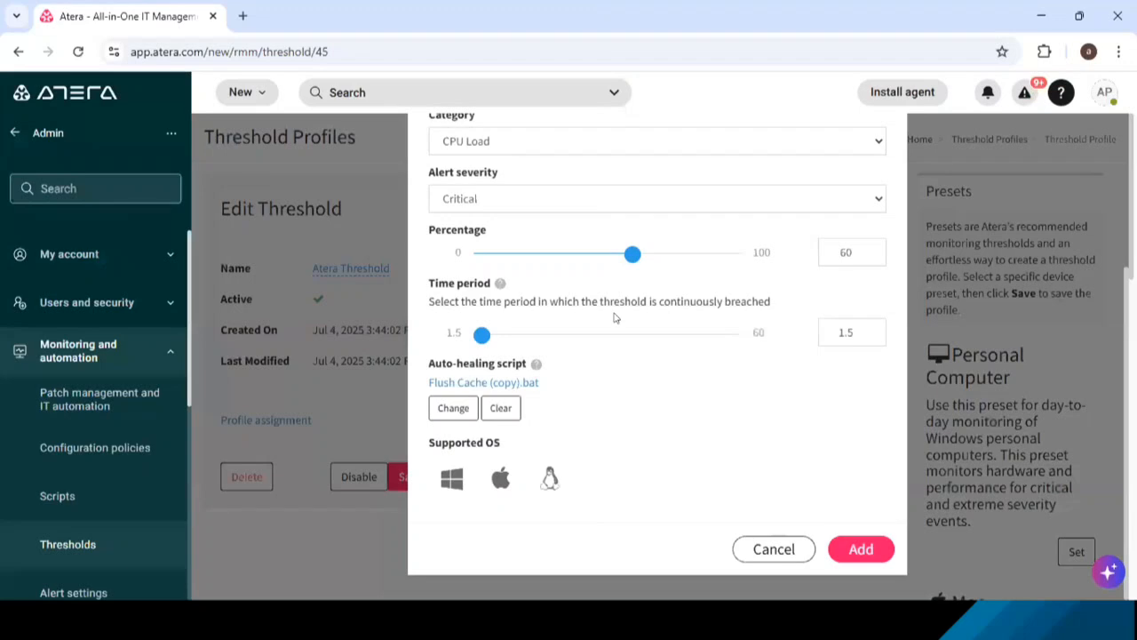
- Review the App Server threshold item's settings and discard the item without adding it
{"action": "scroll", "coordinate": [613, 318], "scroll_direction": "up", "scroll_amount": 3}
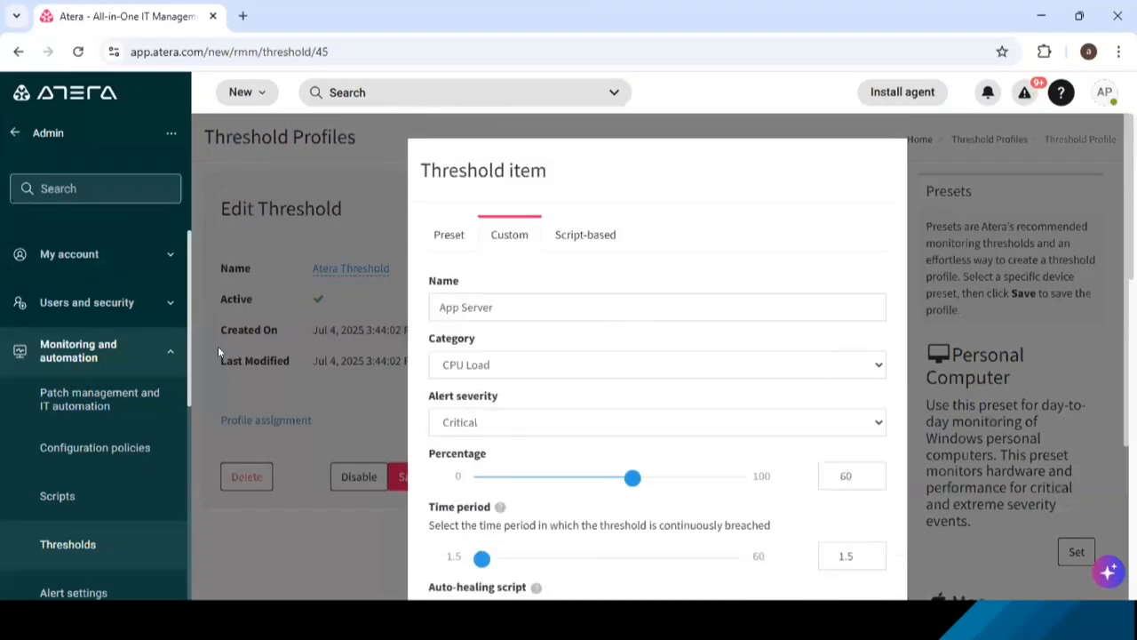
{"action": "scroll", "coordinate": [720, 272], "scroll_direction": "down", "scroll_amount": 3}
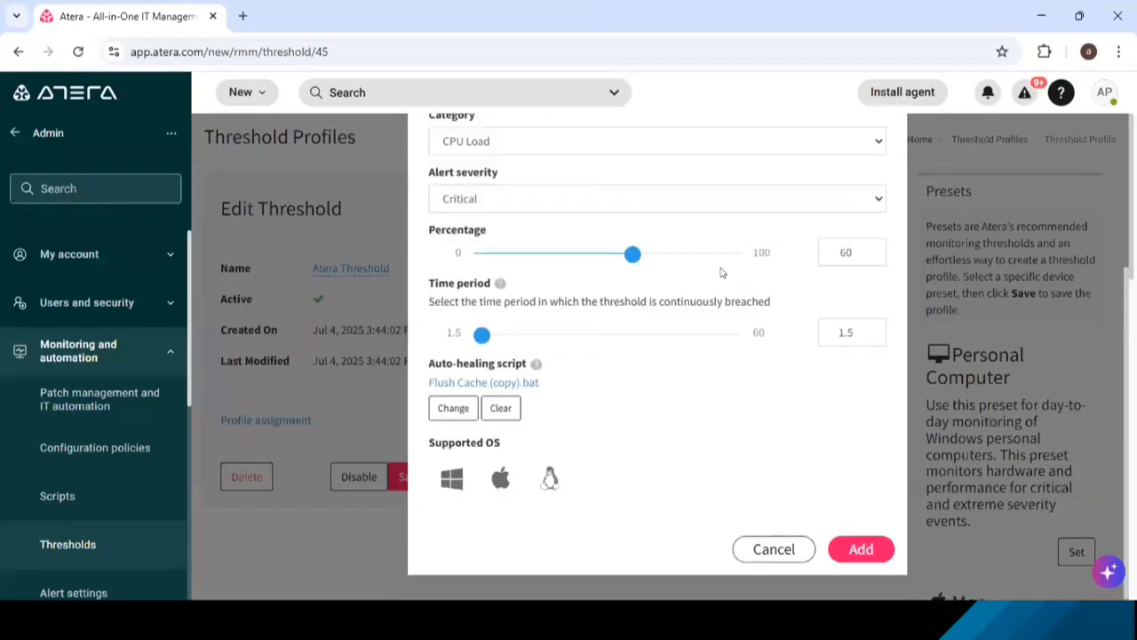
{"action": "left_click", "coordinate": [774, 549]}
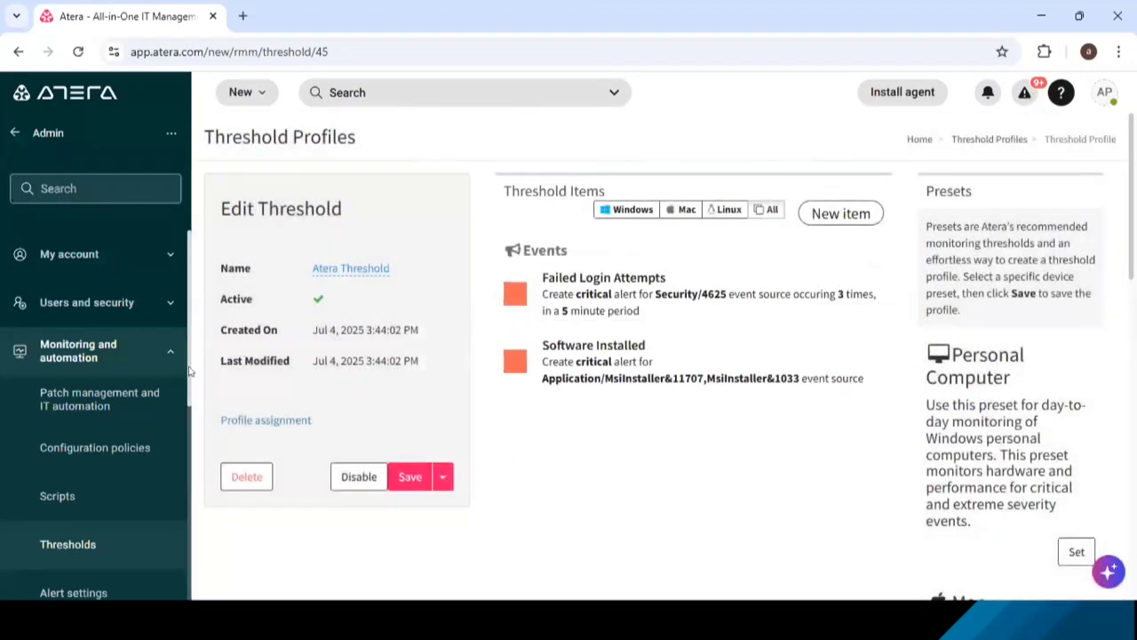
- Open the Scripts page and look through My Scripts and the Shared Script Library
{"action": "left_click", "coordinate": [57, 496]}
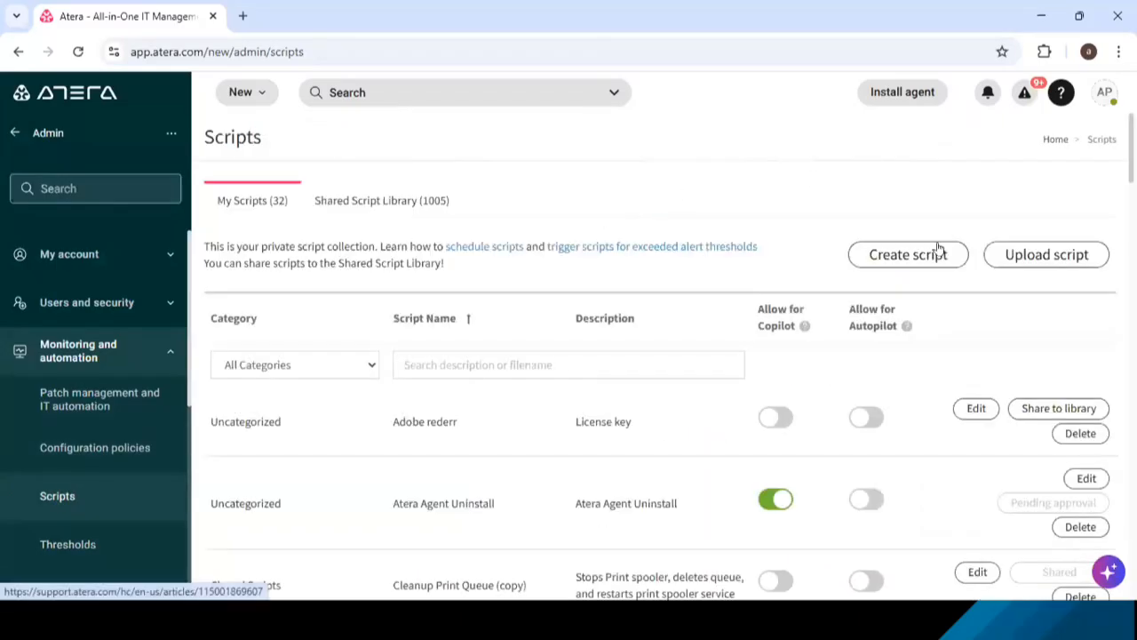
{"action": "scroll", "coordinate": [607, 330], "scroll_direction": "down", "scroll_amount": 1}
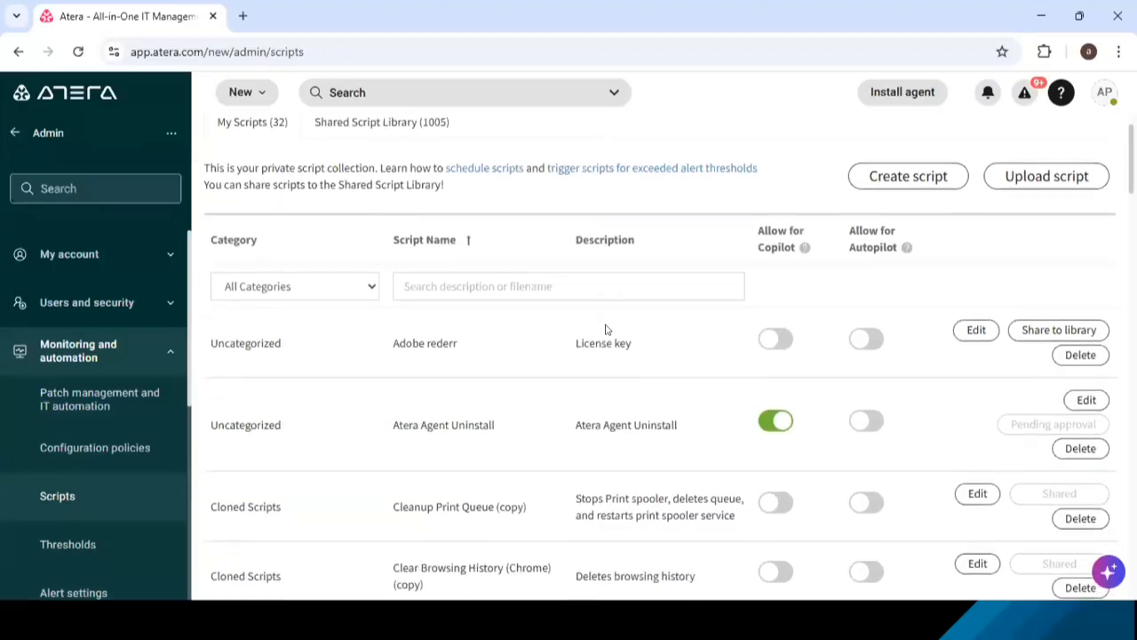
{"action": "scroll", "coordinate": [606, 330], "scroll_direction": "up", "scroll_amount": 1}
{"action": "left_click", "coordinate": [398, 203]}
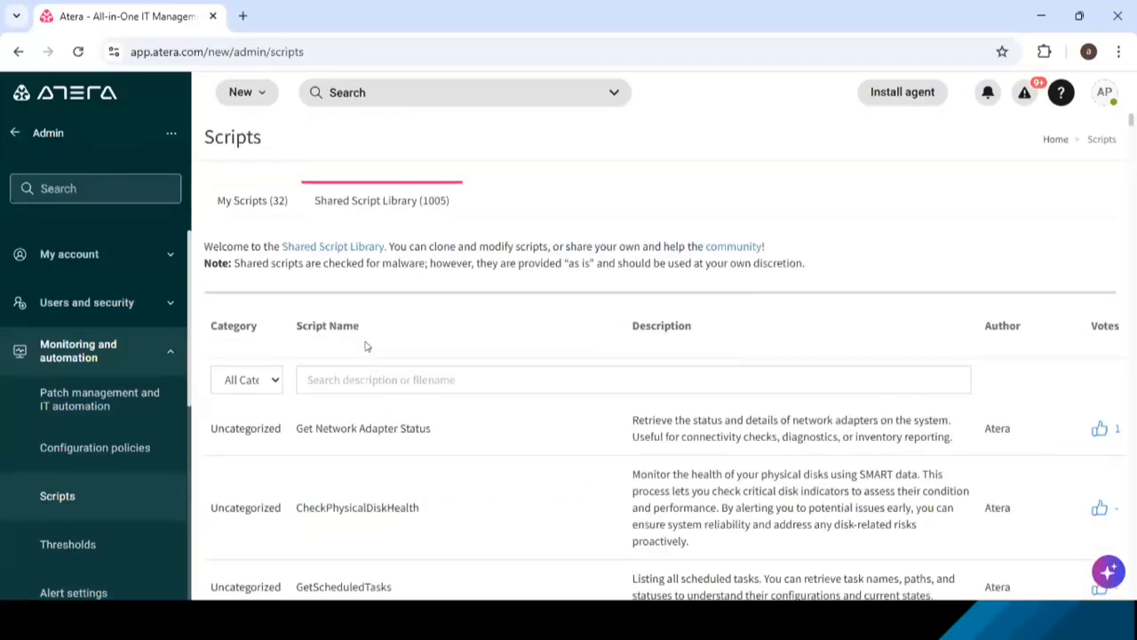
{"action": "scroll", "coordinate": [404, 446], "scroll_direction": "down", "scroll_amount": 1}
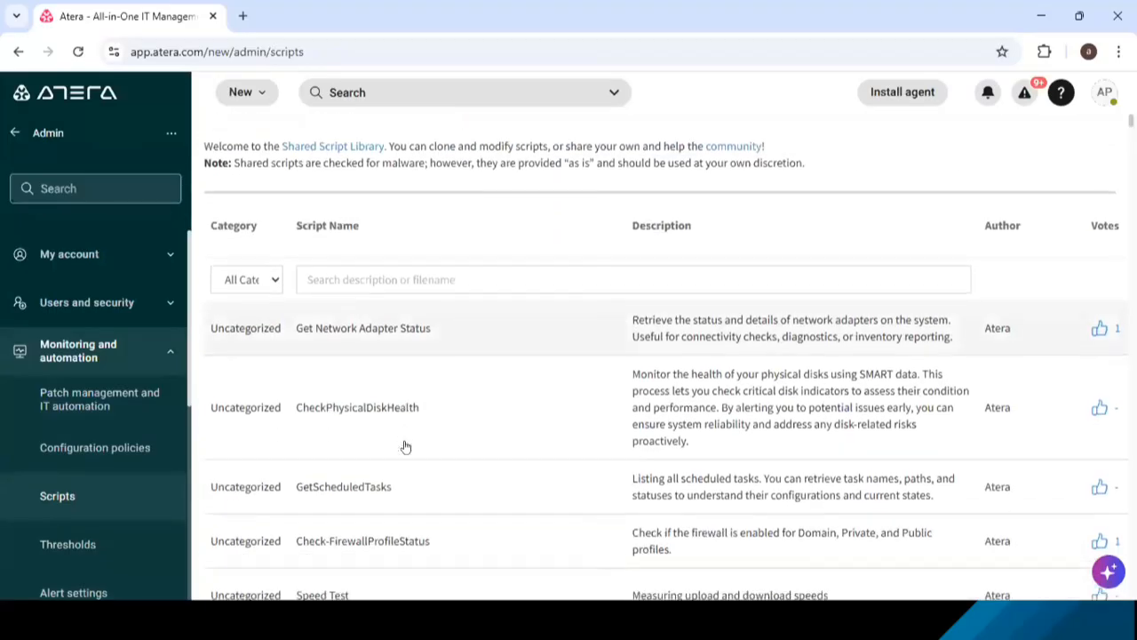
- Search the Shared Script Library for "browser", review the matching scripts, and clear the search
{"action": "scroll", "coordinate": [457, 368], "scroll_direction": "up", "scroll_amount": 1}
{"action": "left_click", "coordinate": [447, 381]}
{"action": "type", "text": "browser"}
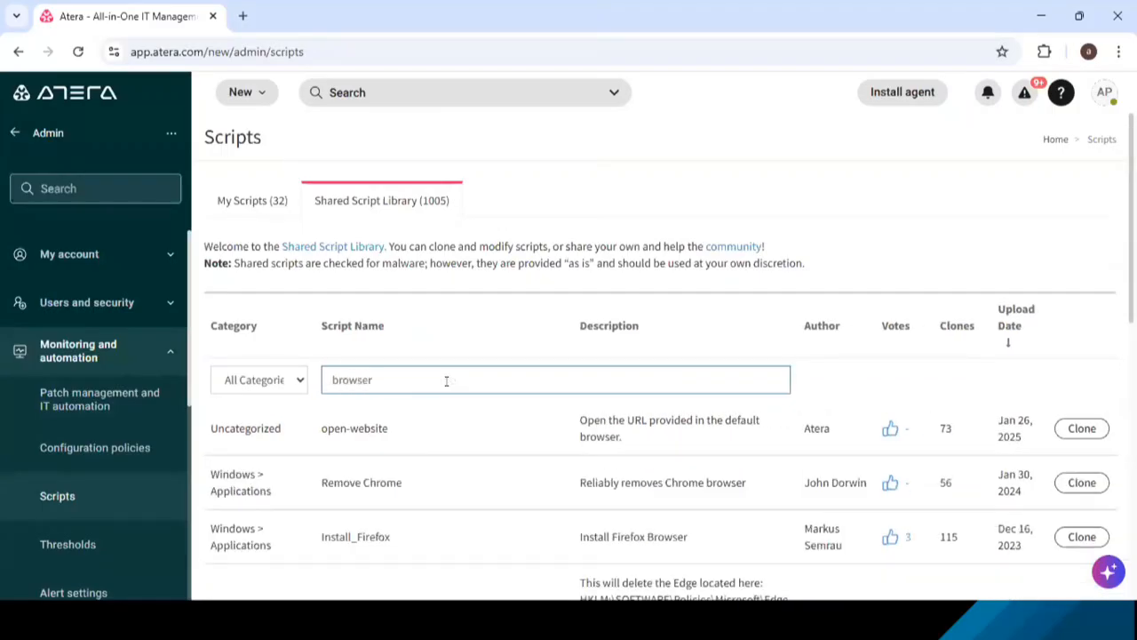
{"action": "scroll", "coordinate": [701, 487], "scroll_direction": "down", "scroll_amount": 3}
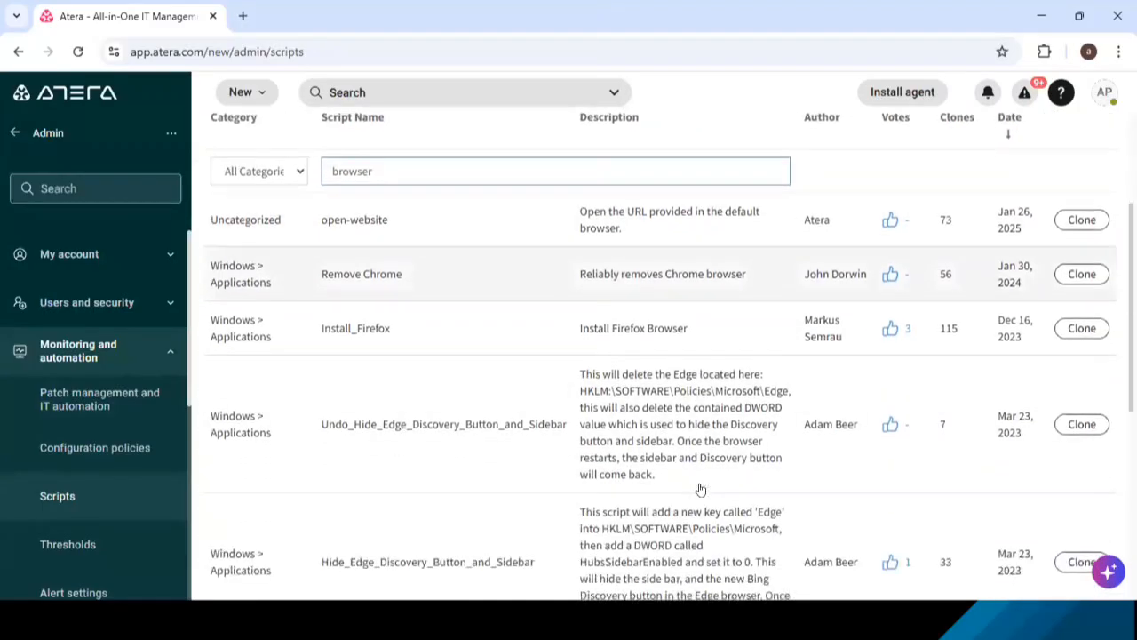
{"action": "scroll", "coordinate": [700, 489], "scroll_direction": "down", "scroll_amount": 2}
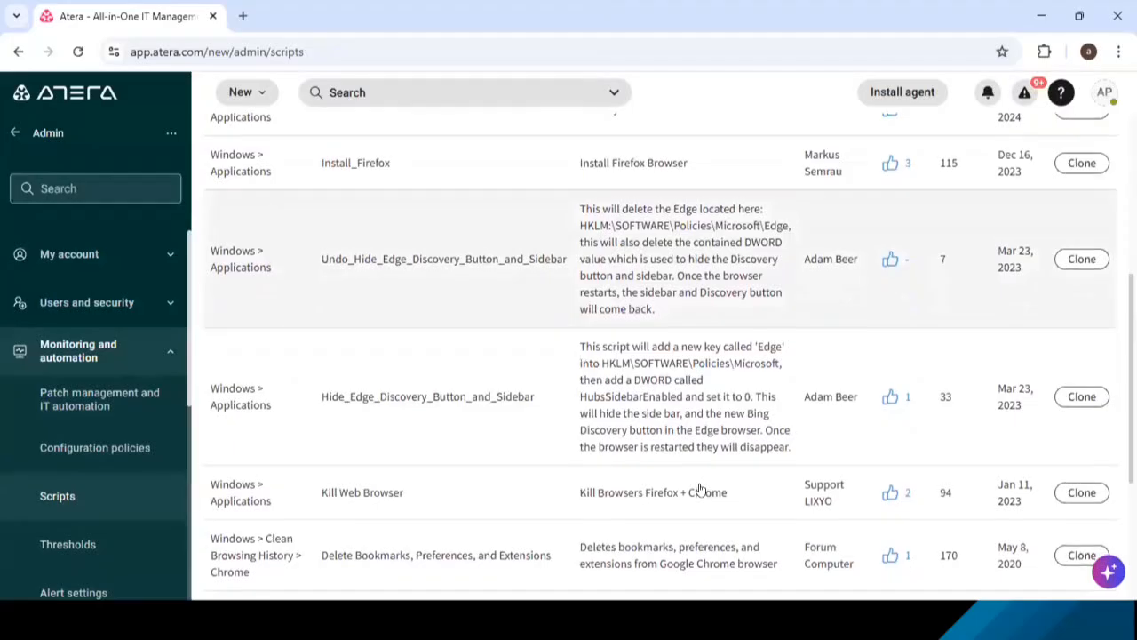
{"action": "scroll", "coordinate": [701, 489], "scroll_direction": "down", "scroll_amount": 2}
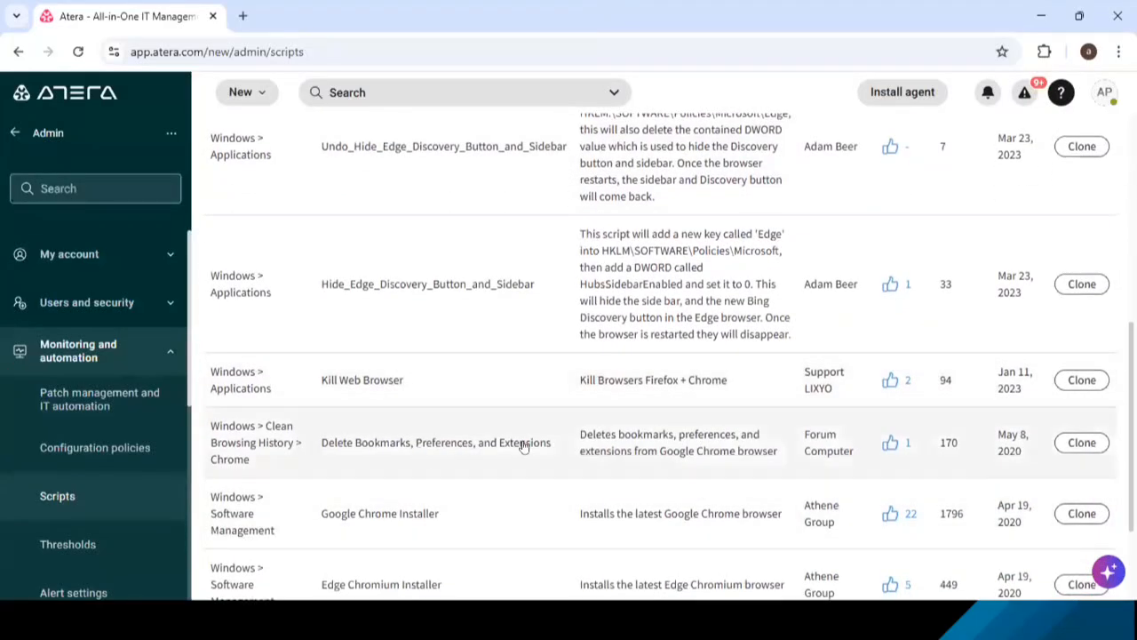
{"action": "scroll", "coordinate": [522, 447], "scroll_direction": "down", "scroll_amount": 1}
{"action": "scroll", "coordinate": [483, 394], "scroll_direction": "up", "scroll_amount": 2}
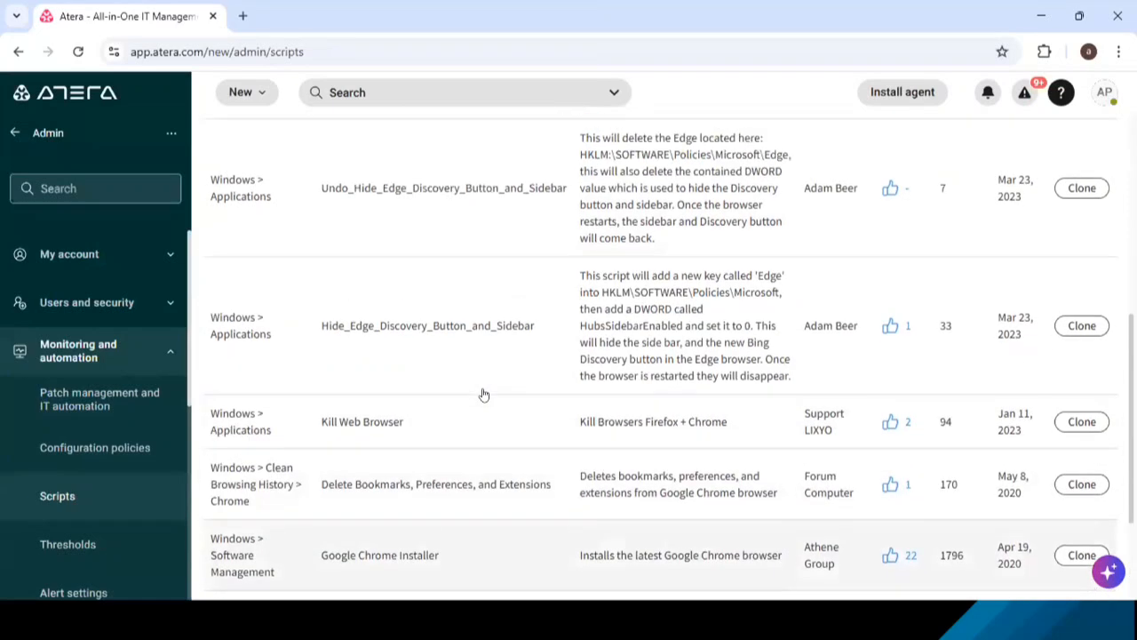
{"action": "scroll", "coordinate": [482, 391], "scroll_direction": "up", "scroll_amount": 5}
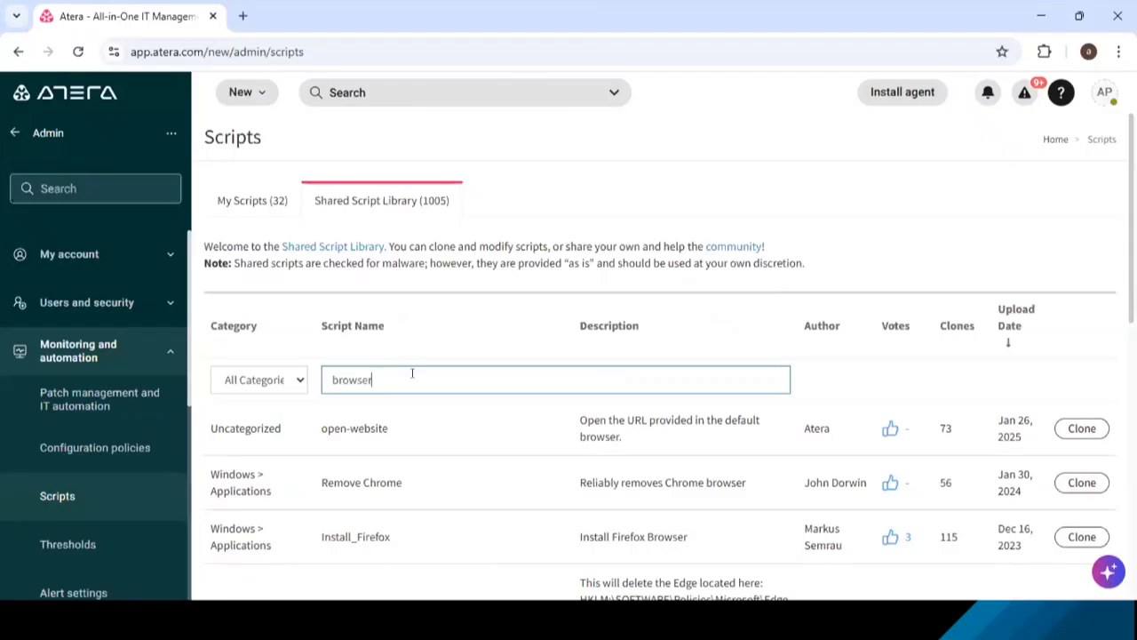
{"action": "left_click_drag", "start_coordinate": [413, 373], "coordinate": [295, 393]}
{"action": "key", "text": "BackSpace"}
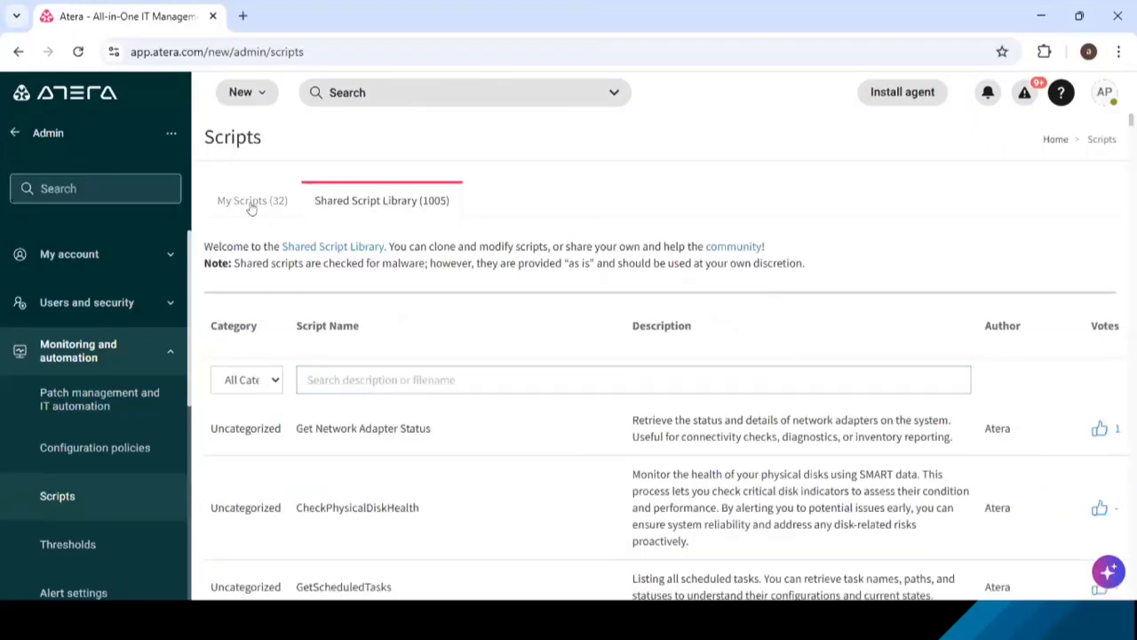
- Start creating a new script from My Scripts and examine its file type options and the Copilot script generator
{"action": "left_click", "coordinate": [252, 201]}
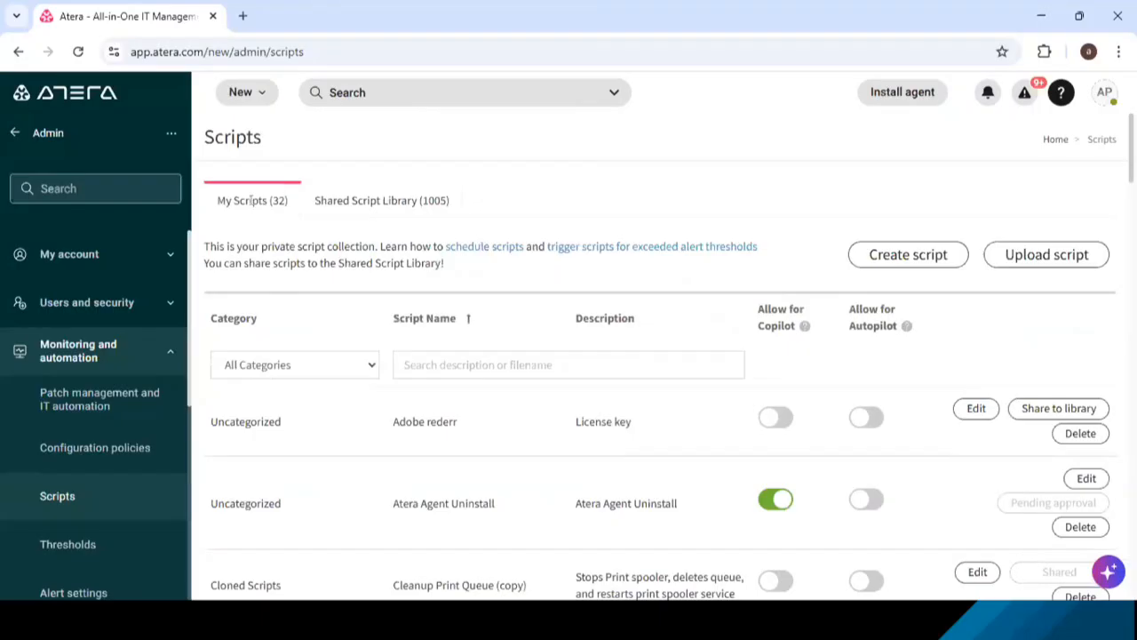
{"action": "left_click", "coordinate": [891, 254]}
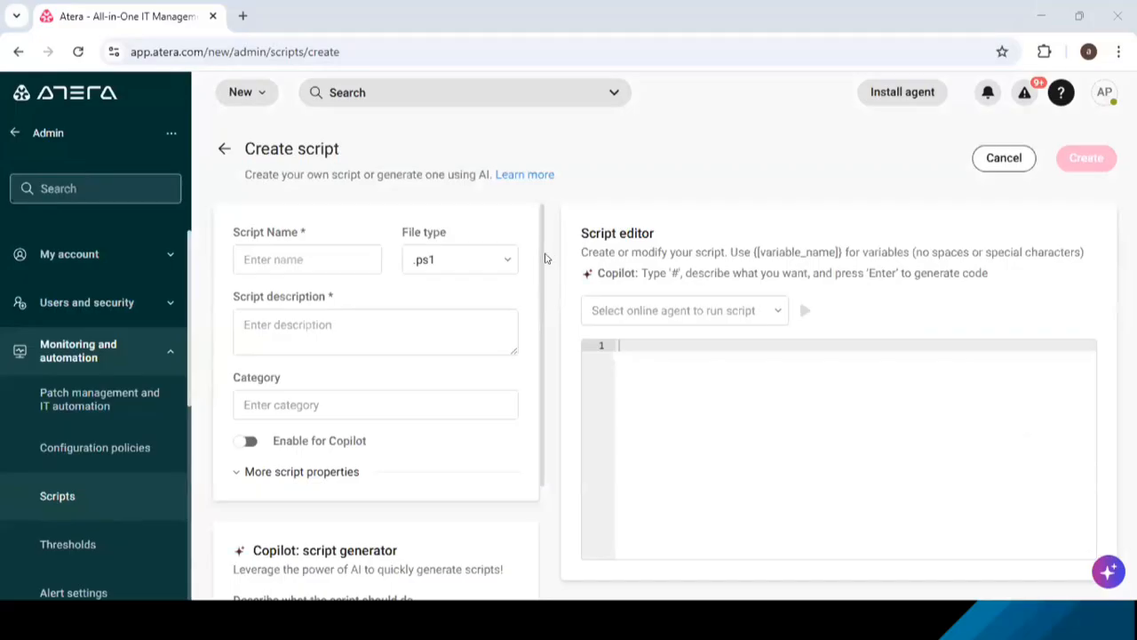
{"action": "left_click", "coordinate": [504, 259]}
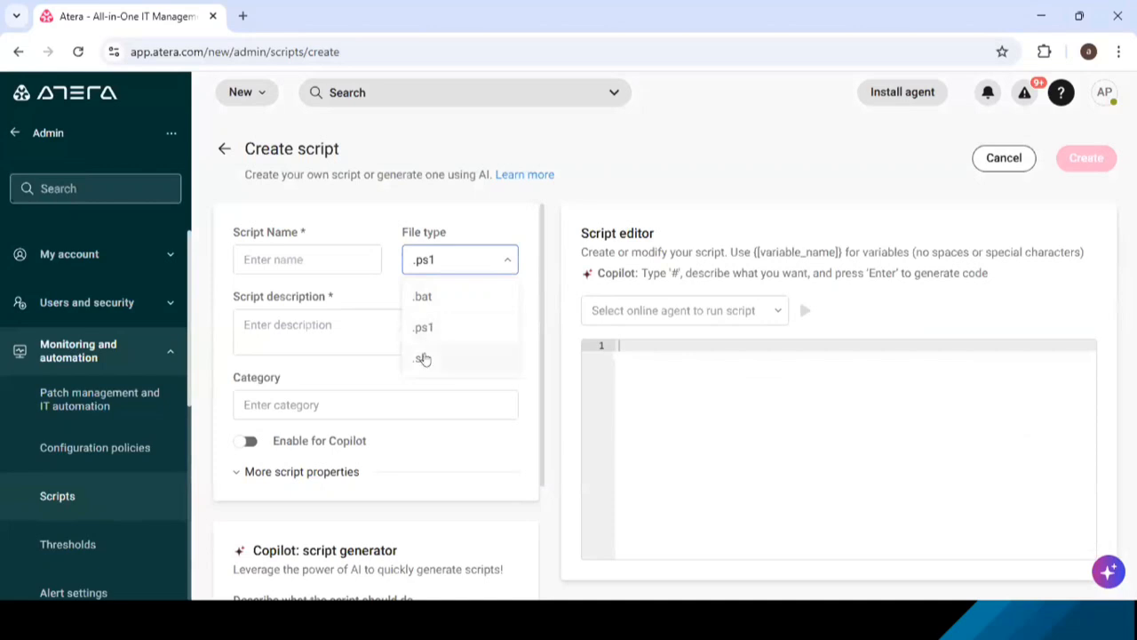
{"action": "left_click", "coordinate": [546, 196]}
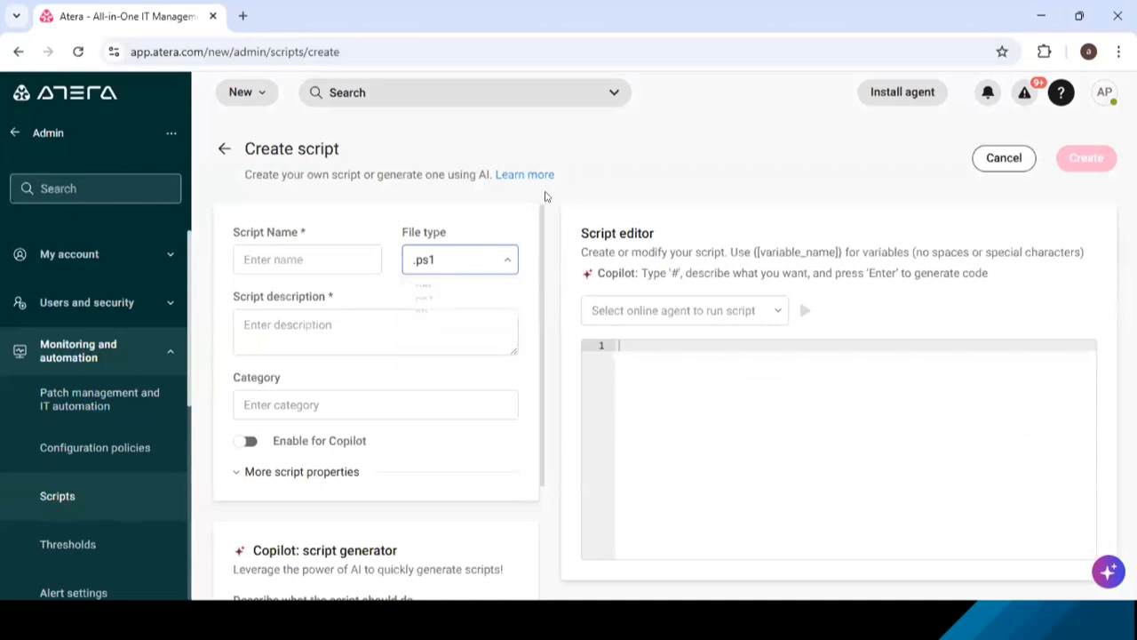
{"action": "scroll", "coordinate": [418, 404], "scroll_direction": "down", "scroll_amount": 2}
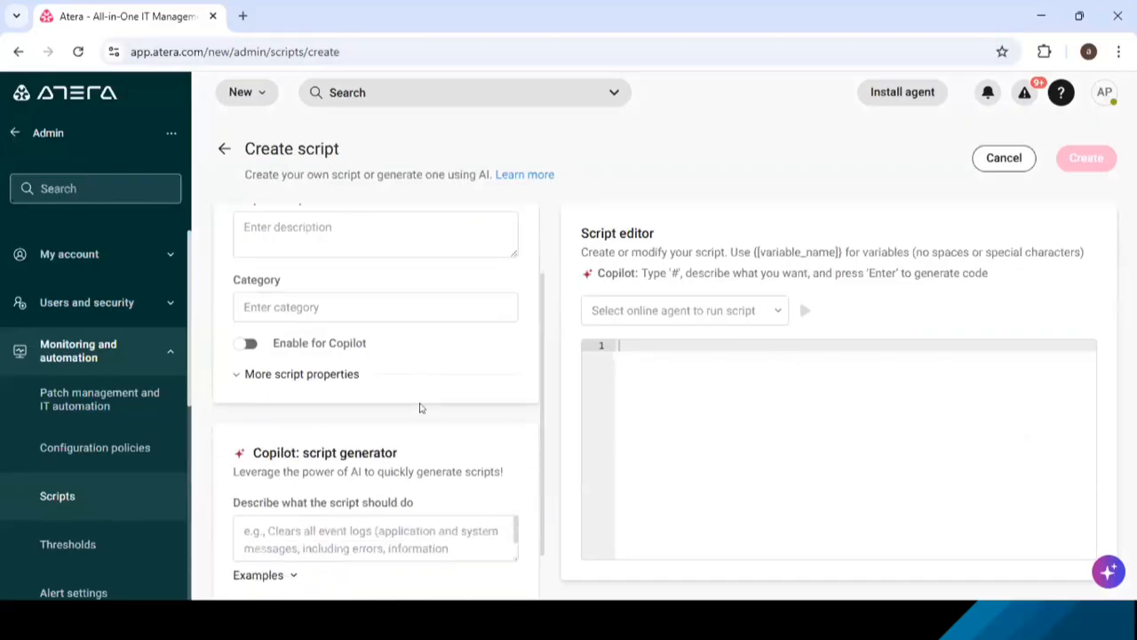
{"action": "scroll", "coordinate": [420, 400], "scroll_direction": "up", "scroll_amount": 2}
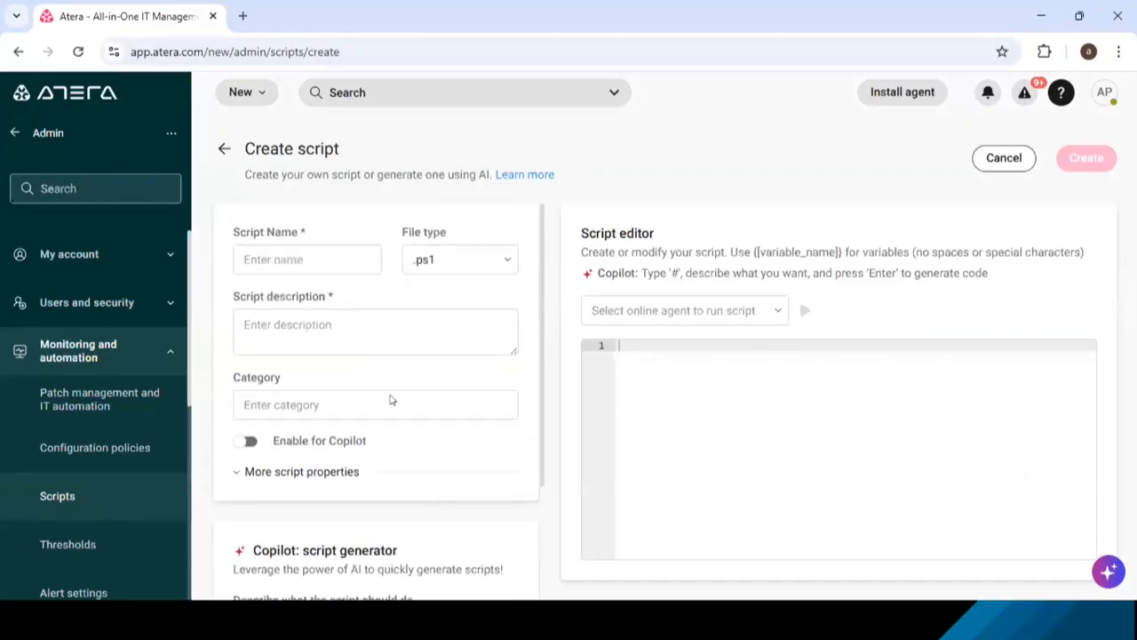
- Have the Copilot script generator create a script from the description "script to set a wallpaper on a system"
{"action": "scroll", "coordinate": [391, 399], "scroll_direction": "down", "scroll_amount": 2}
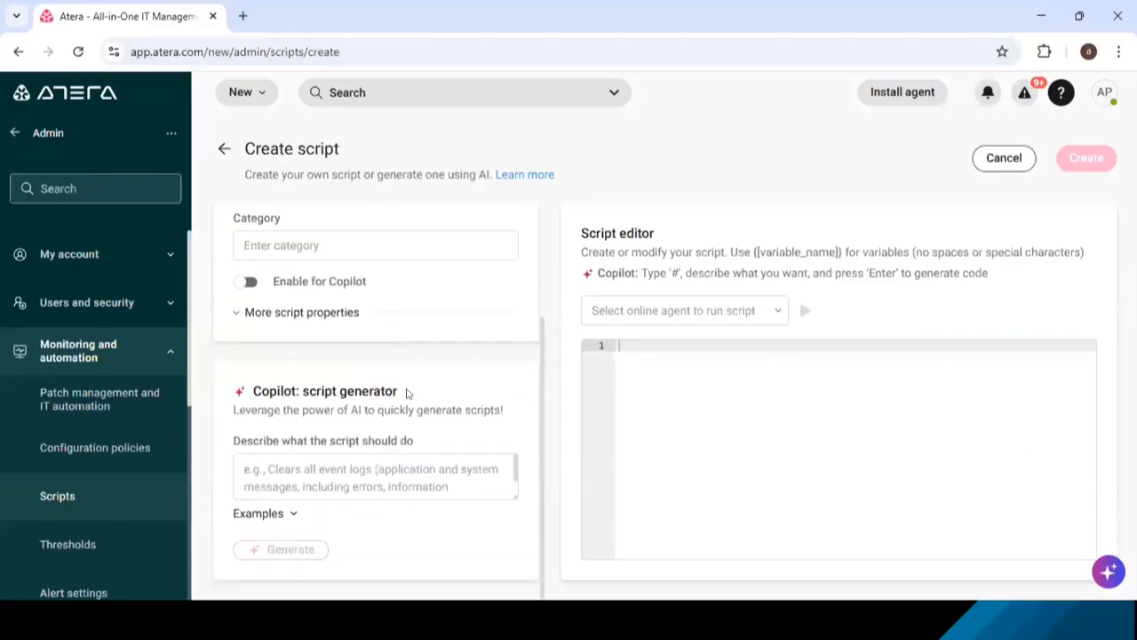
{"action": "left_click_drag", "start_coordinate": [407, 392], "coordinate": [240, 398]}
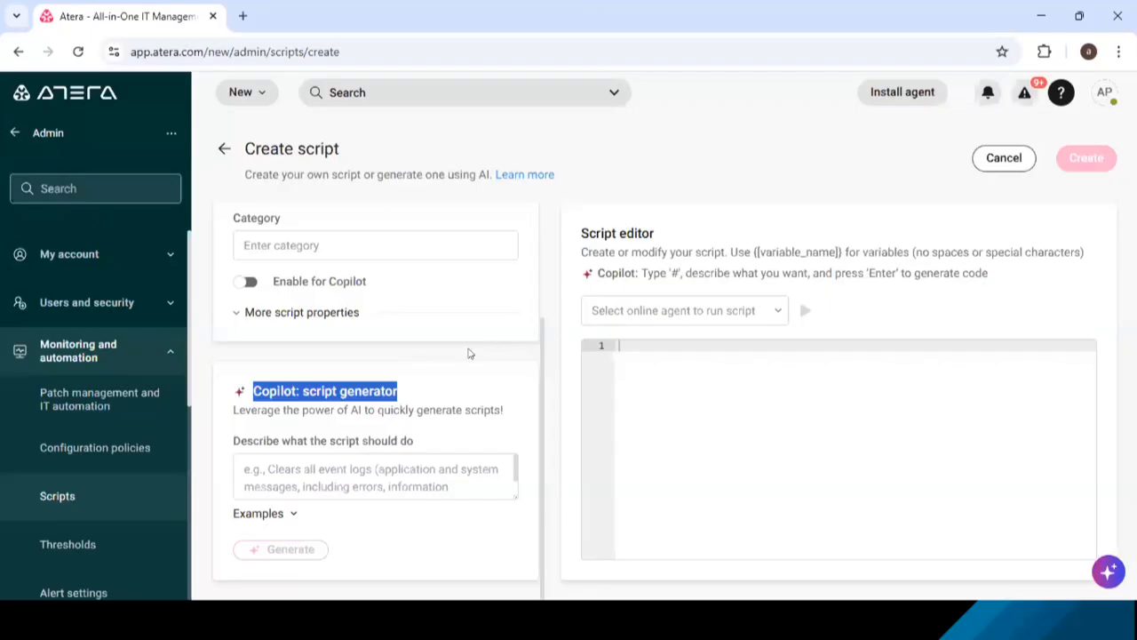
{"action": "left_click", "coordinate": [392, 468]}
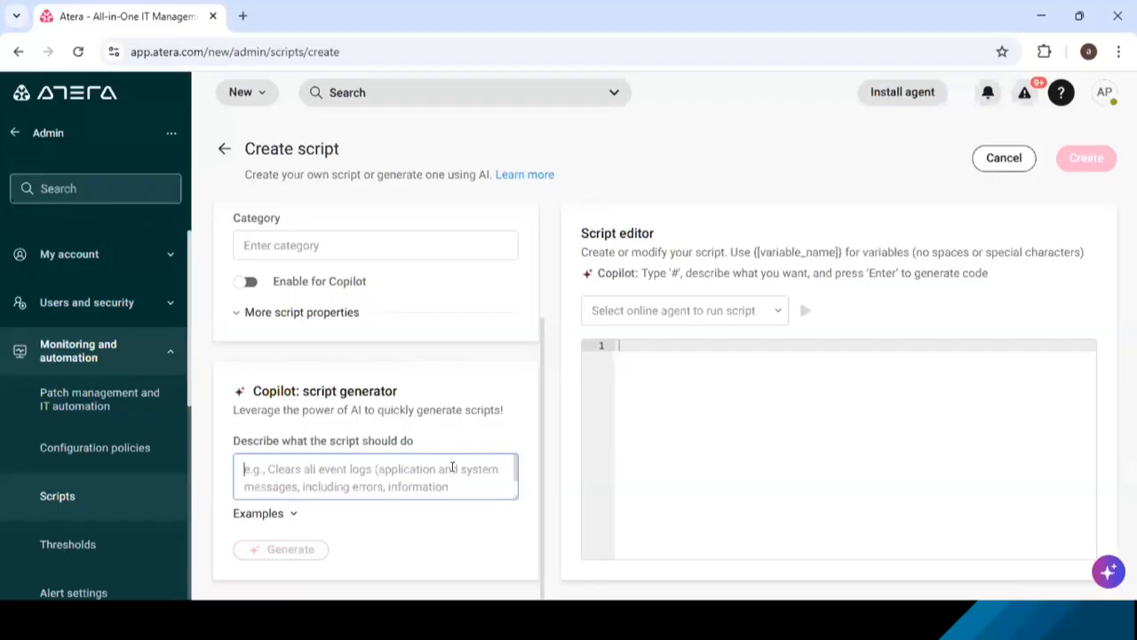
{"action": "type", "text": "script t"}
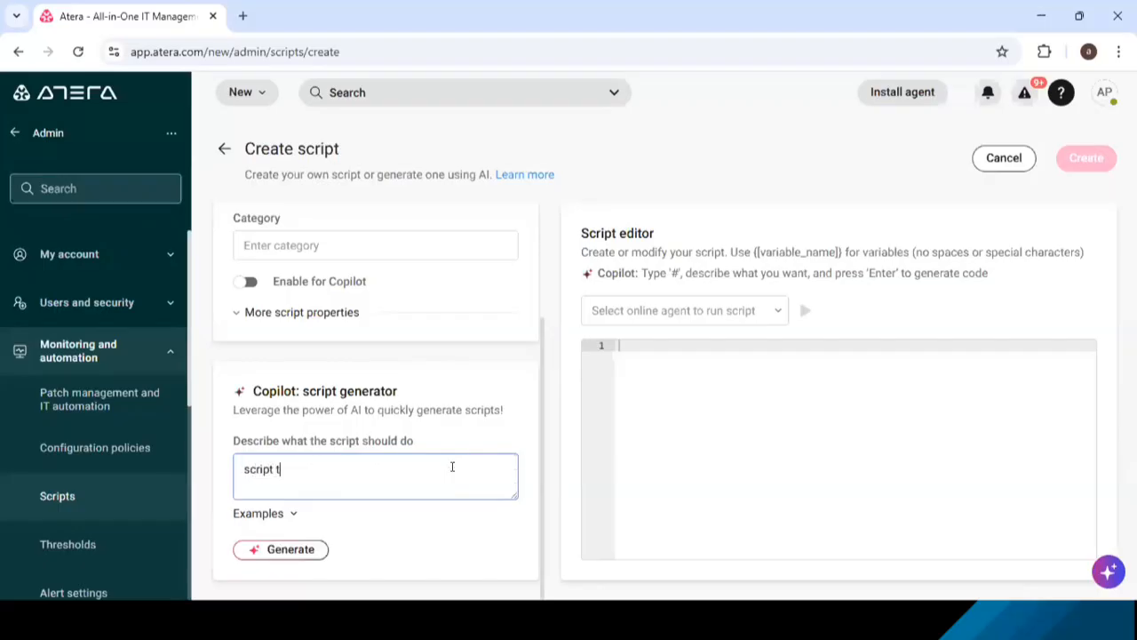
{"action": "type", "text": "o set a wallpaper on a ss"}
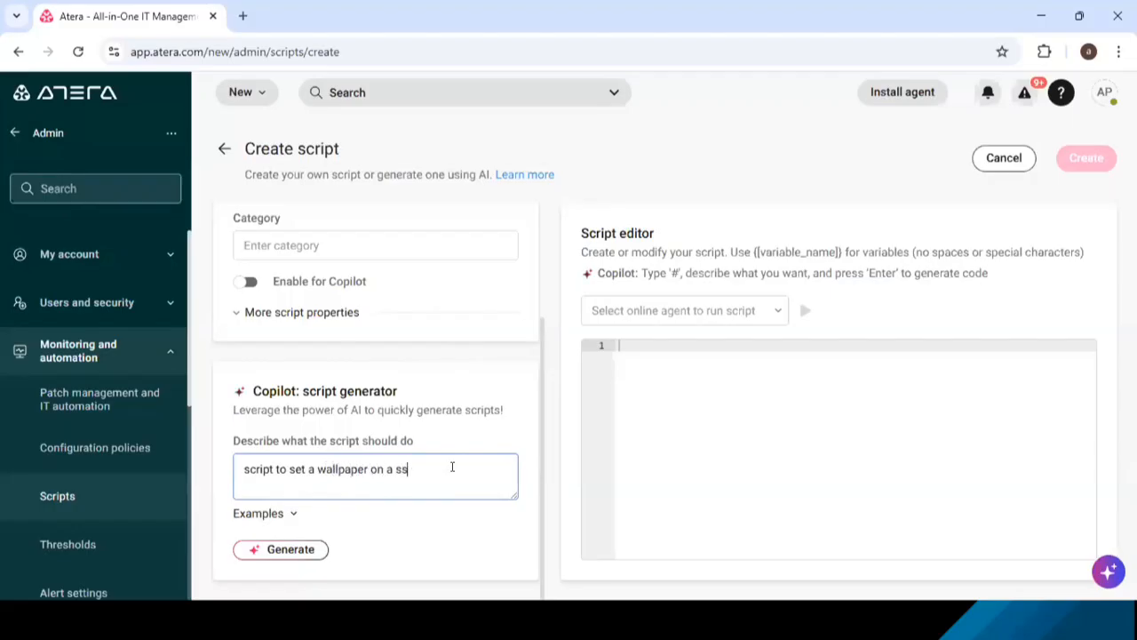
{"action": "key", "text": "BackSpace"}
{"action": "type", "text": "ystem"}
{"action": "left_click", "coordinate": [291, 551]}
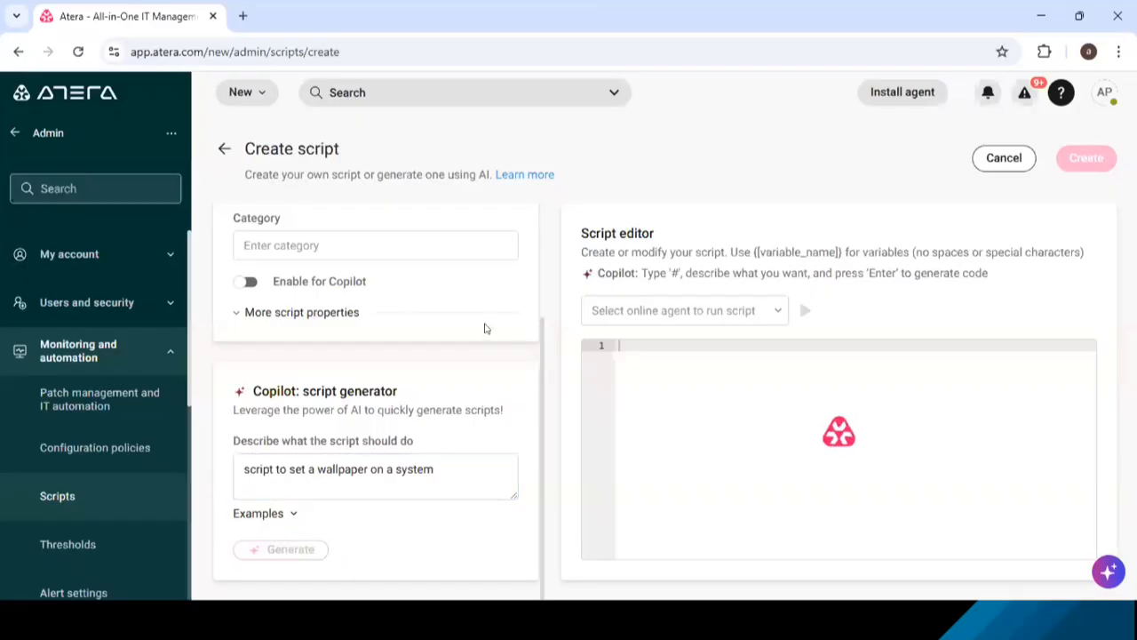
- Examine the generated wallpaper script's name, description and PowerShell code in the script editor
{"action": "scroll", "coordinate": [485, 329], "scroll_direction": "up", "scroll_amount": 2}
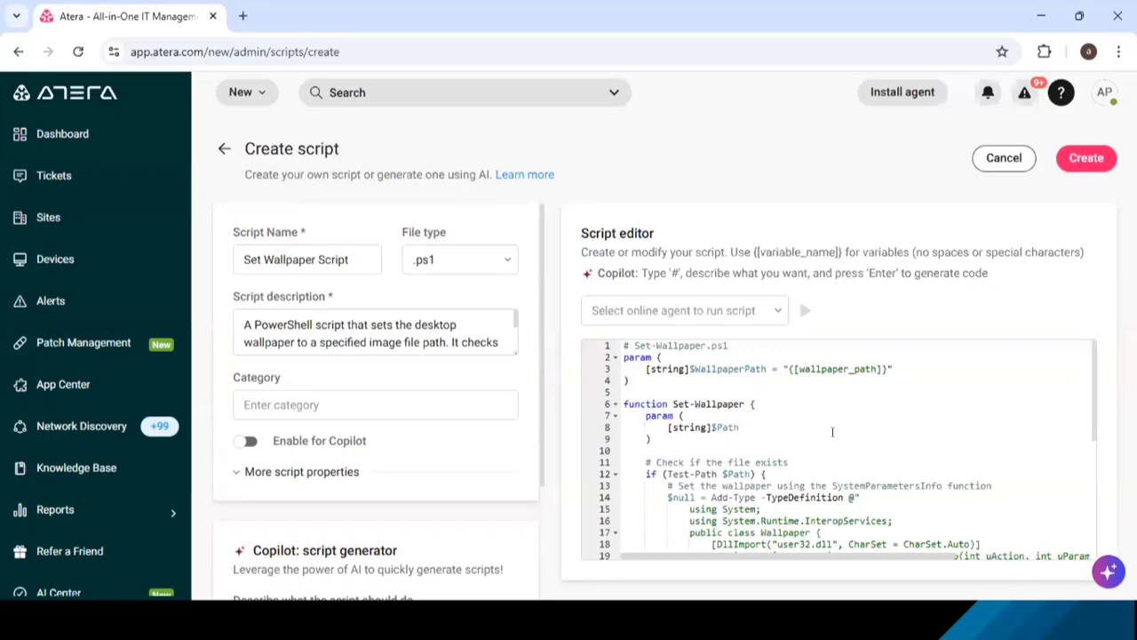
{"action": "scroll", "coordinate": [833, 432], "scroll_direction": "down", "scroll_amount": 2}
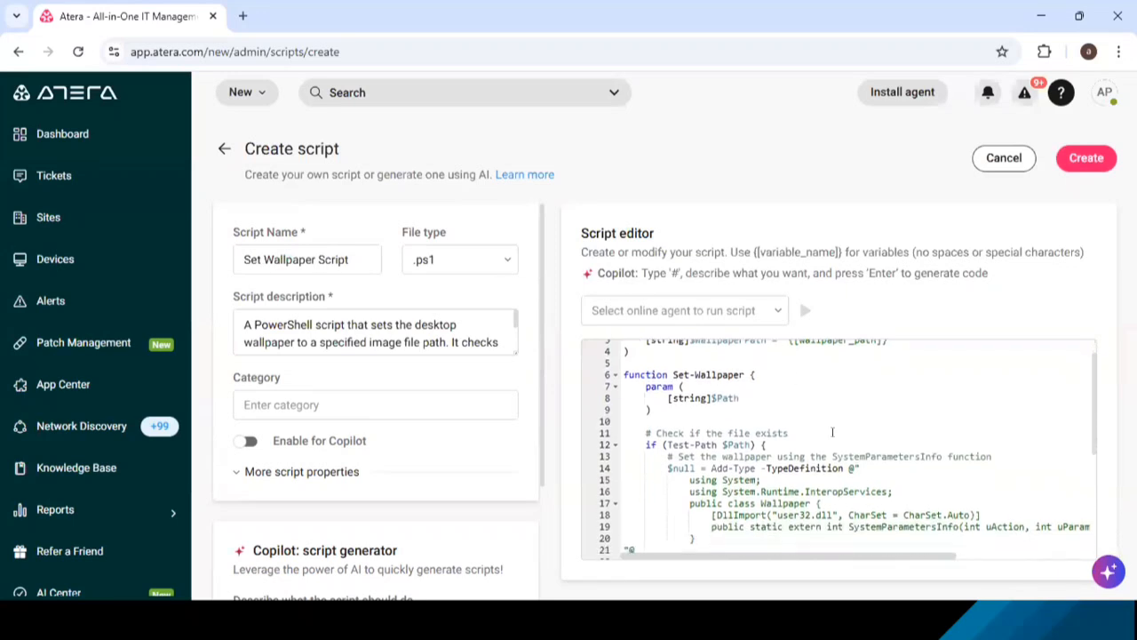
{"action": "scroll", "coordinate": [833, 432], "scroll_direction": "down", "scroll_amount": 2}
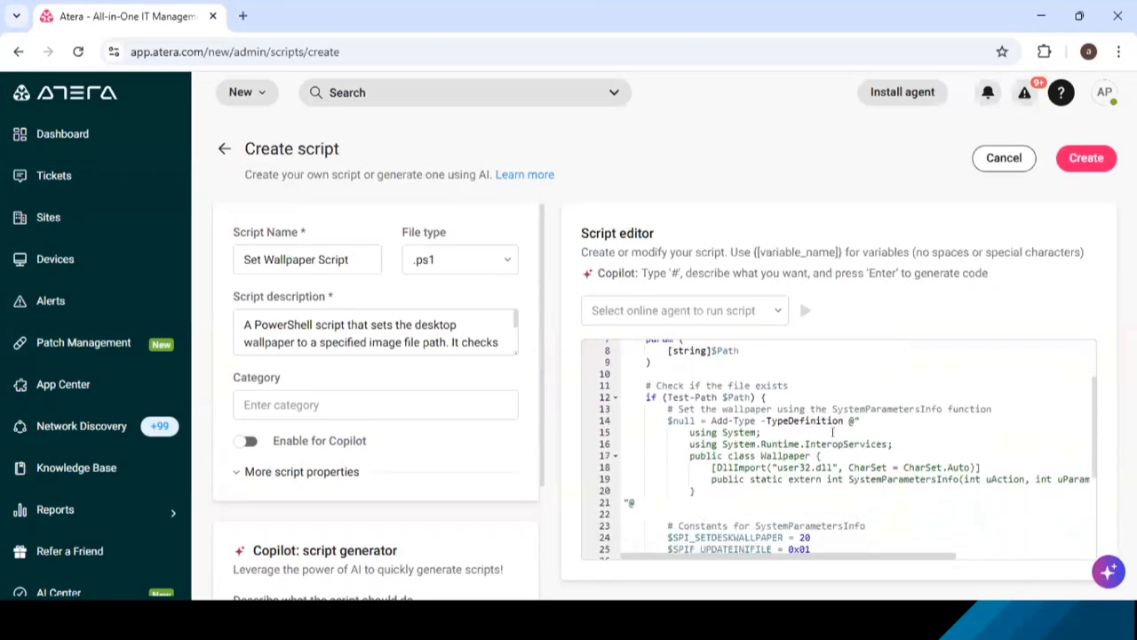
{"action": "scroll", "coordinate": [833, 433], "scroll_direction": "up", "scroll_amount": 3}
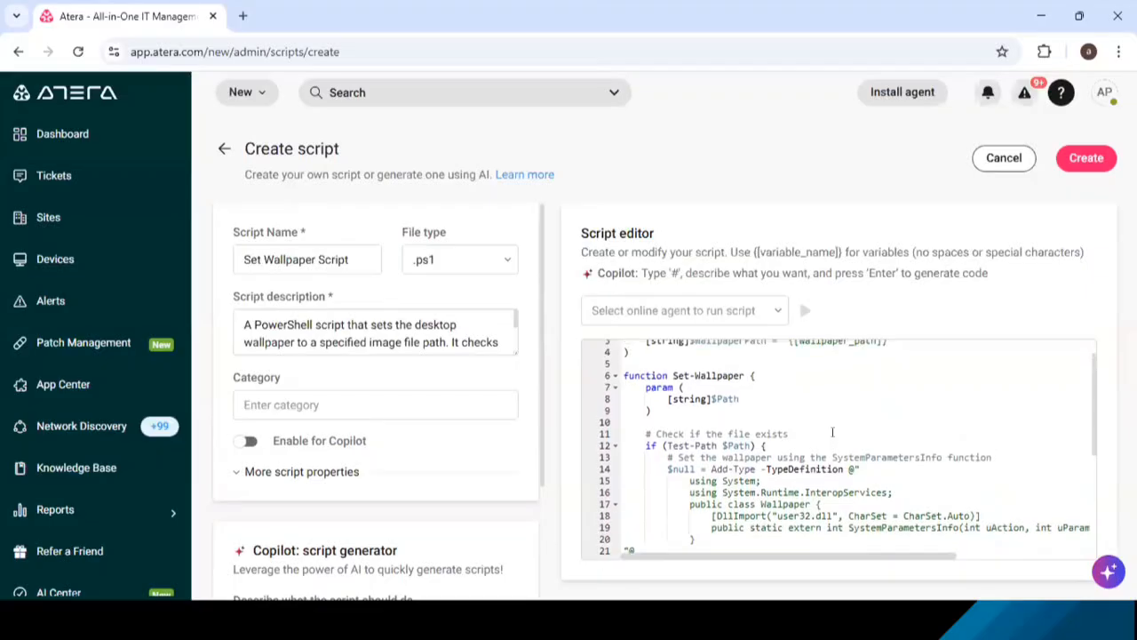
{"action": "scroll", "coordinate": [832, 432], "scroll_direction": "up", "scroll_amount": 1}
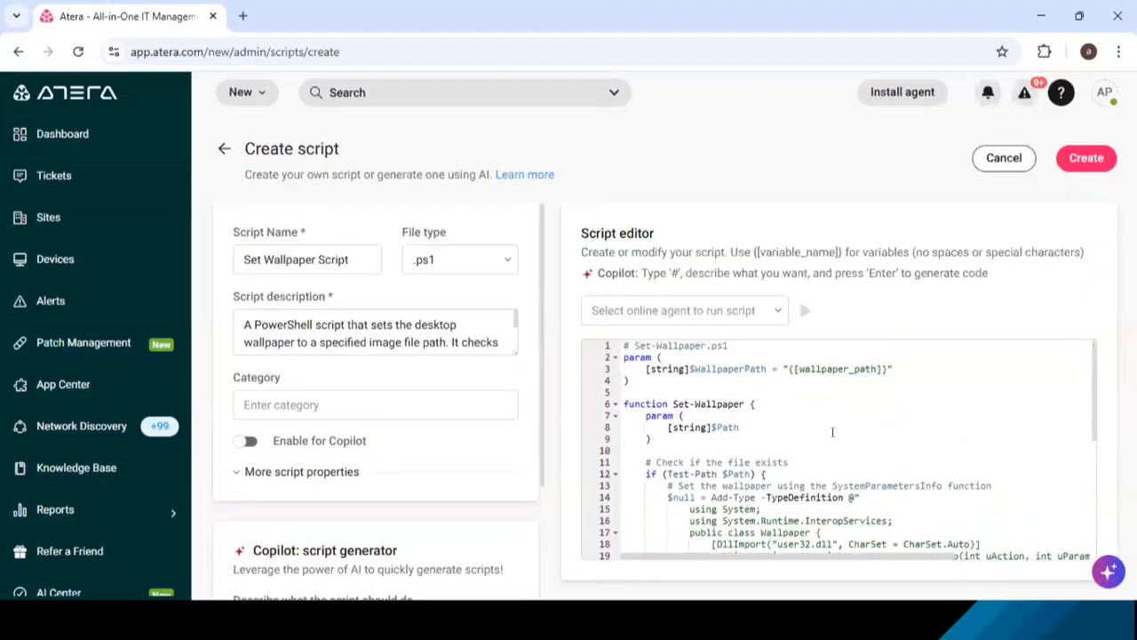
{"action": "scroll", "coordinate": [832, 432], "scroll_direction": "down", "scroll_amount": 5}
{"action": "scroll", "coordinate": [833, 432], "scroll_direction": "down", "scroll_amount": 4}
{"action": "scroll", "coordinate": [833, 432], "scroll_direction": "up", "scroll_amount": 4}
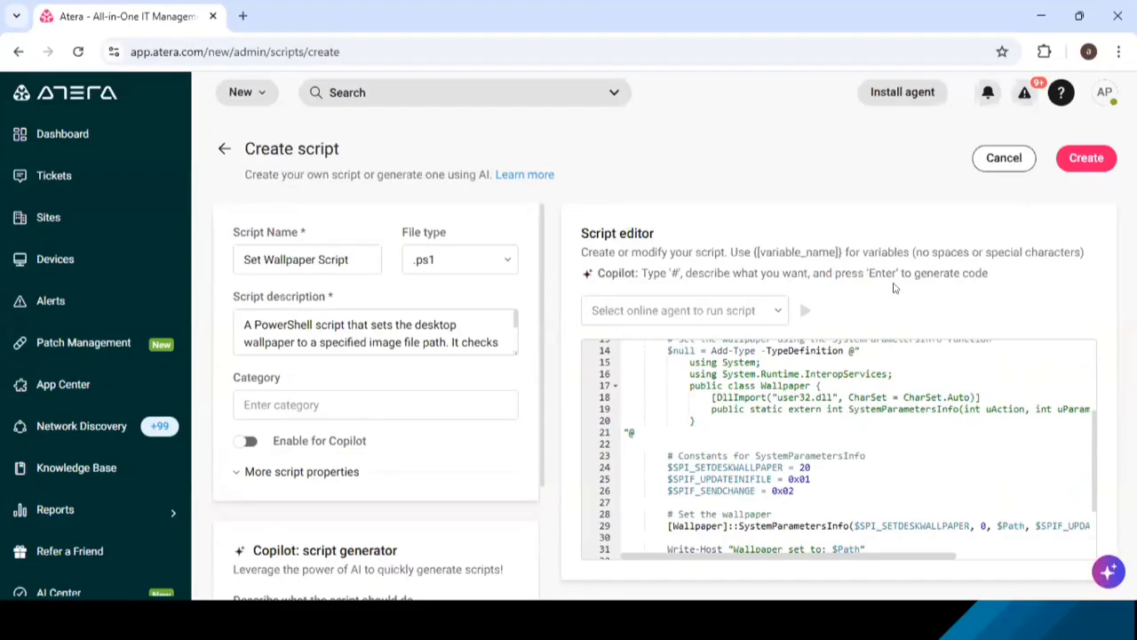
- Open Devices in a separate browser tab, select all listed devices, and view the Run script options without running anything
{"action": "middle_click", "coordinate": [50, 258]}
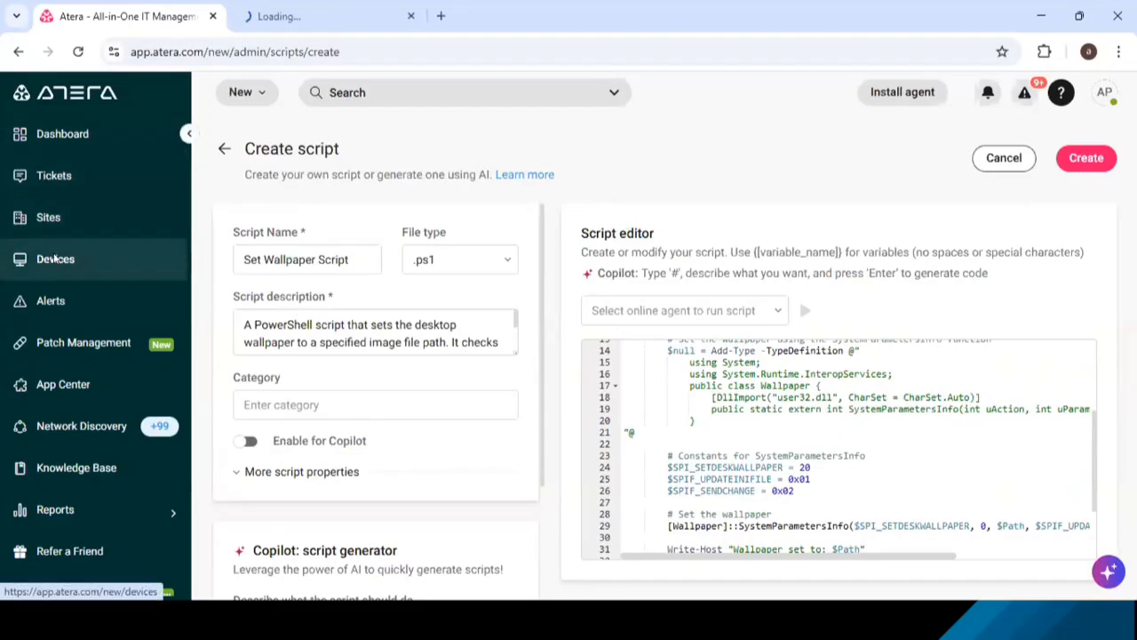
{"action": "left_click", "coordinate": [330, 13]}
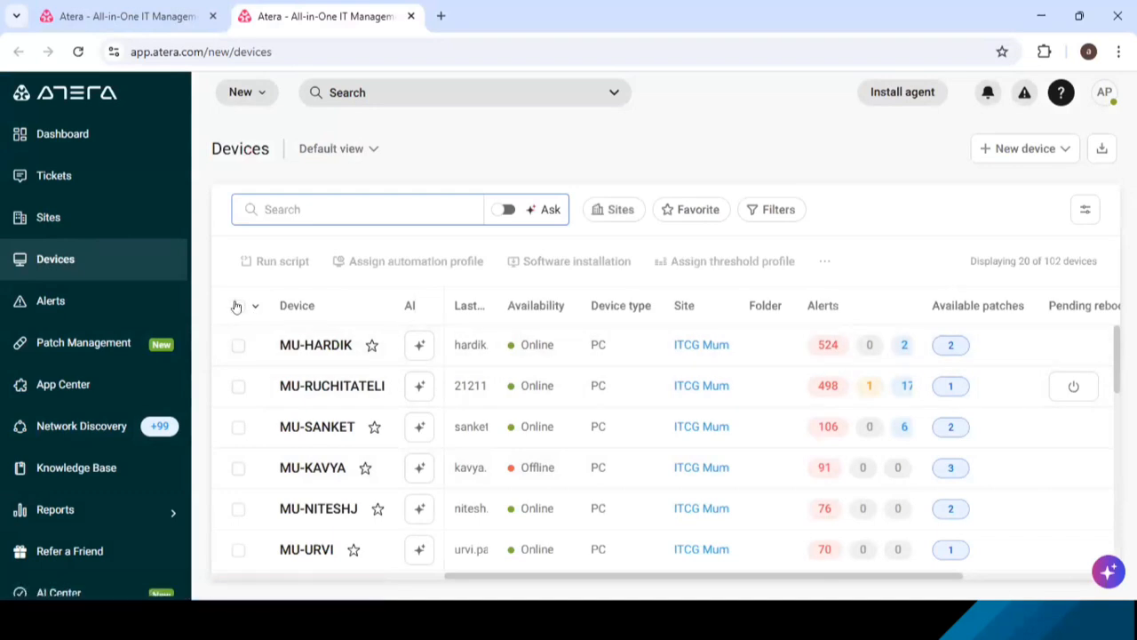
{"action": "left_click", "coordinate": [237, 305]}
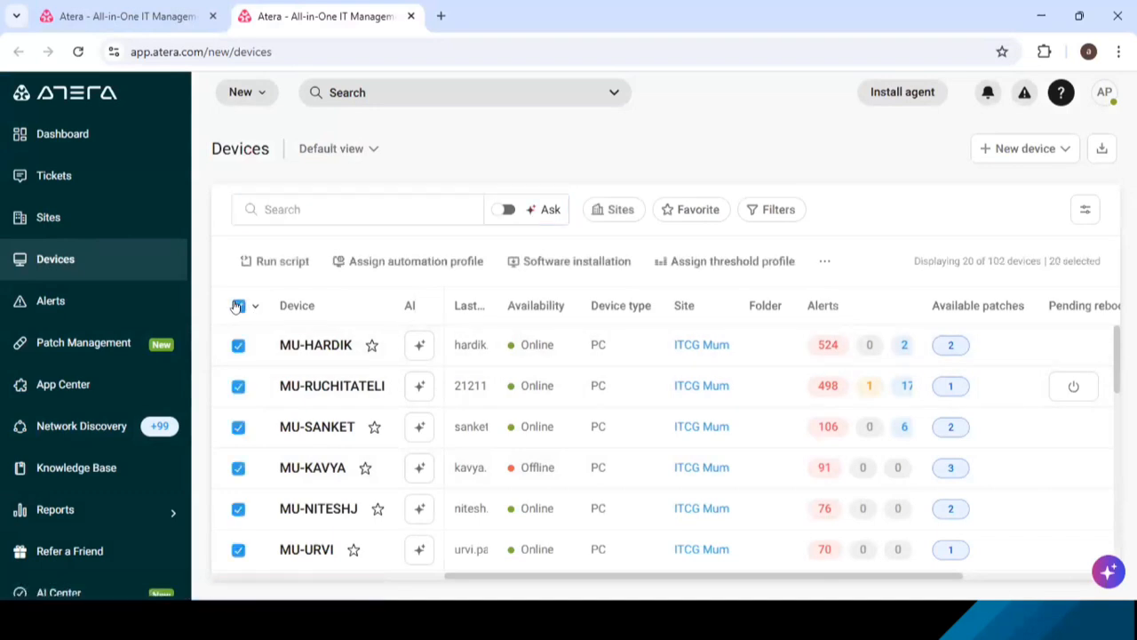
{"action": "left_click", "coordinate": [294, 265]}
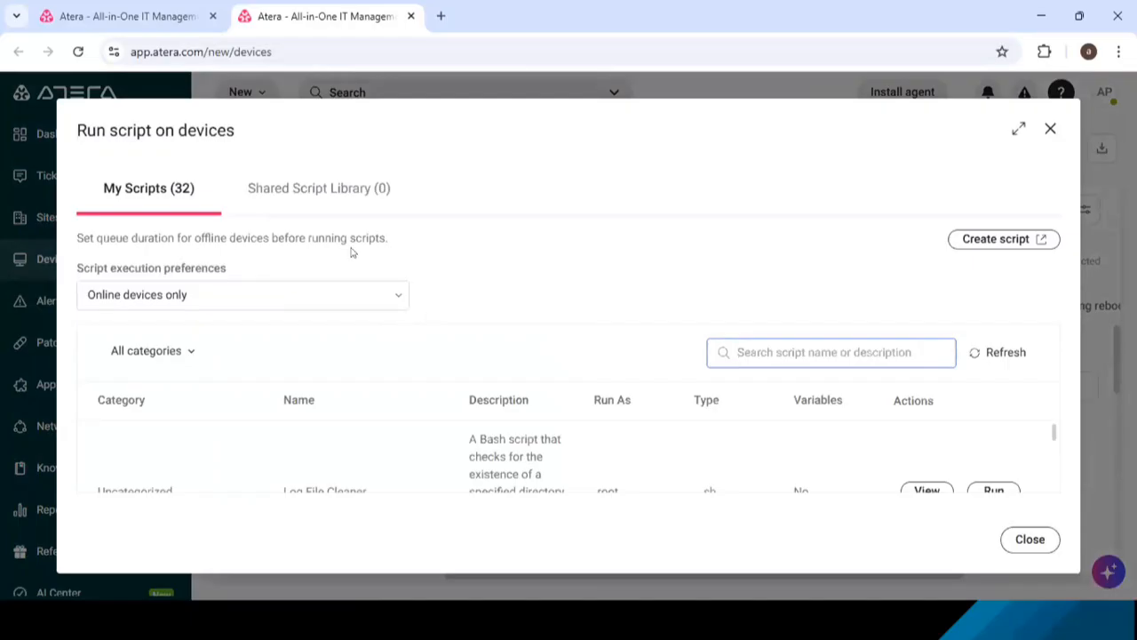
{"action": "left_click", "coordinate": [1030, 540]}
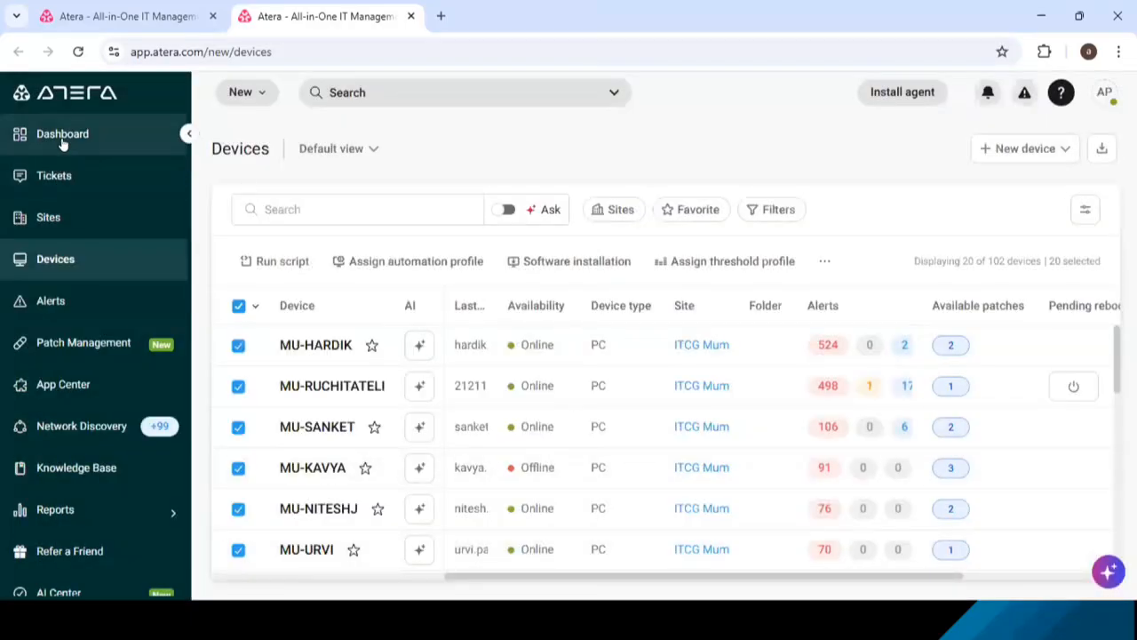
- Return to the script being created and set its file type to .bat
{"action": "left_click", "coordinate": [124, 16]}
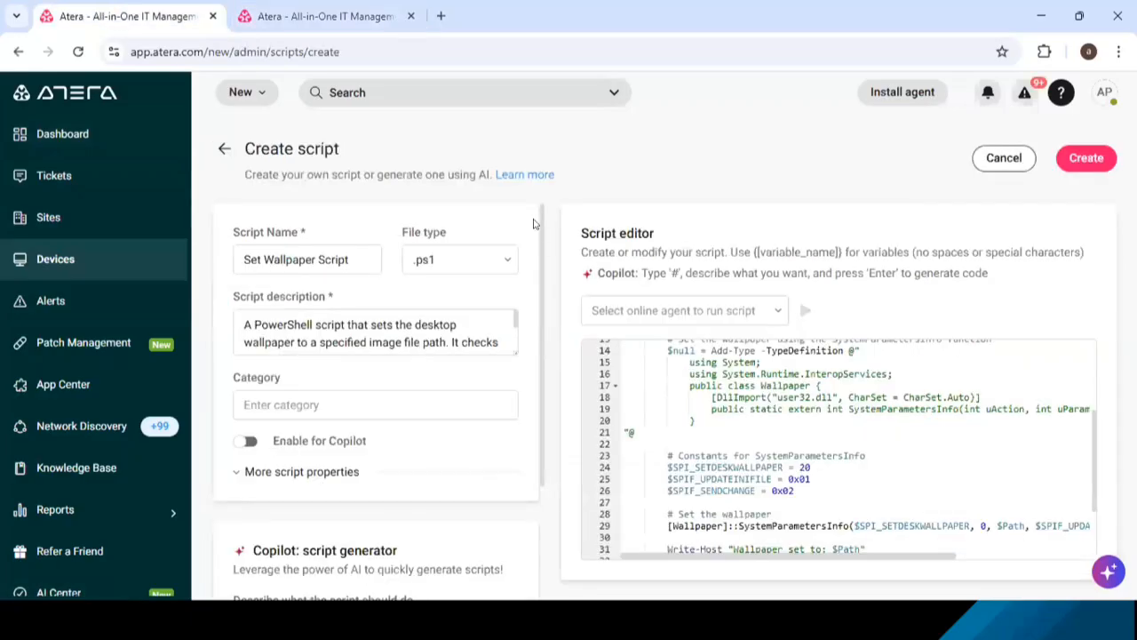
{"action": "left_click", "coordinate": [503, 261]}
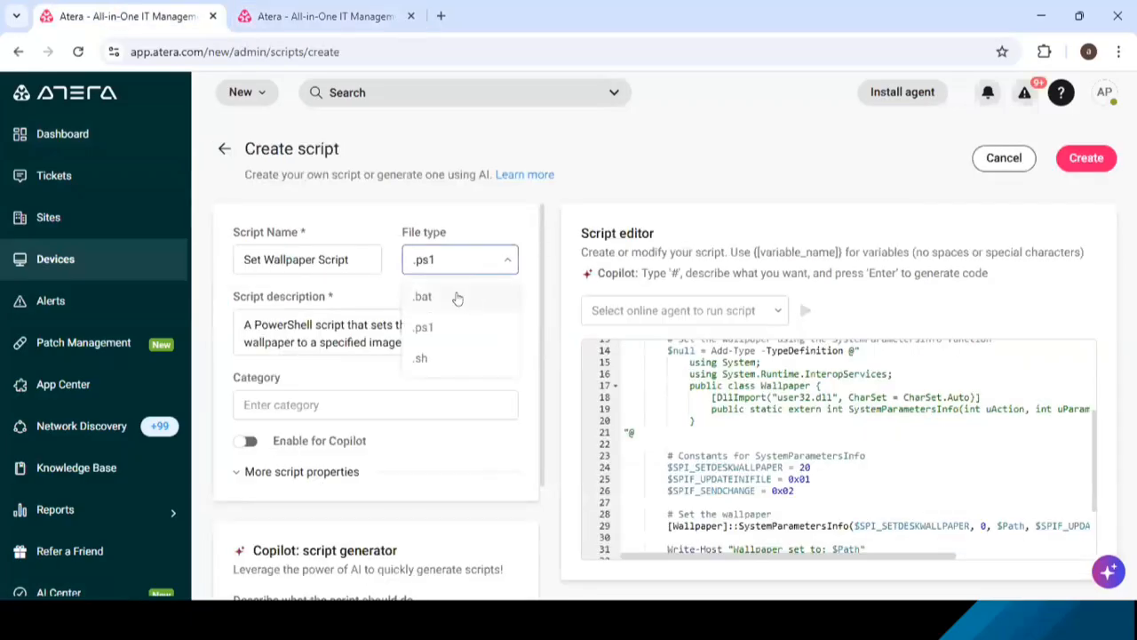
{"action": "left_click", "coordinate": [451, 298]}
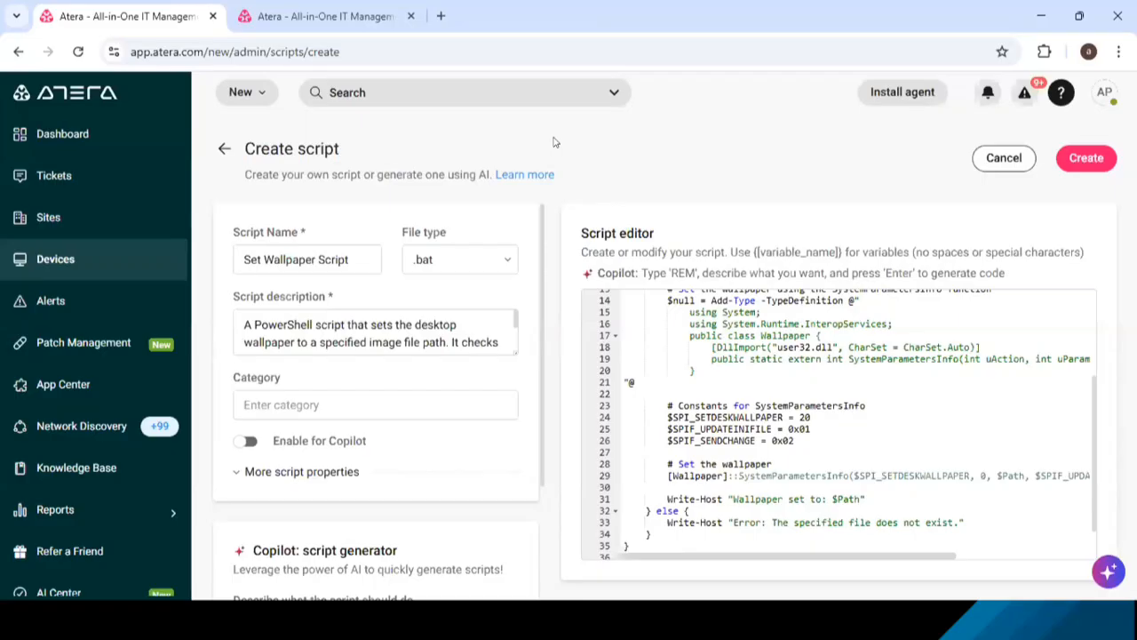
- Switch to the PowerPoint slide show, advance to the Ticketing with AI & Automation slide, and return to Atera
{"action": "key", "text": "alt+Tab"}
{"action": "key", "text": "alt+Tab"}
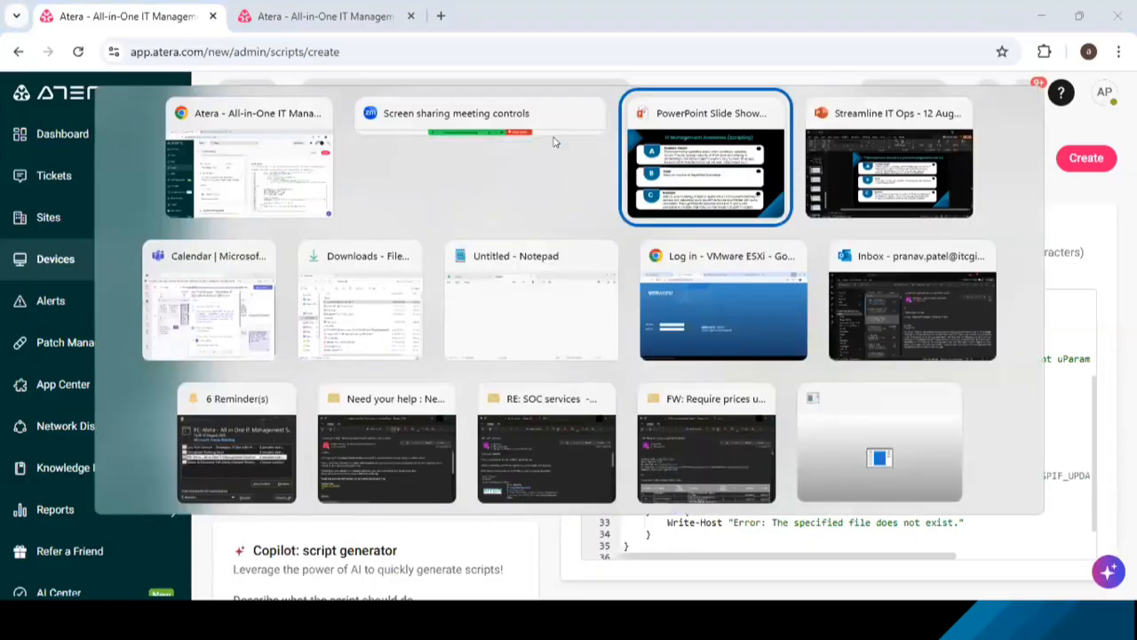
{"action": "key", "text": "Right"}
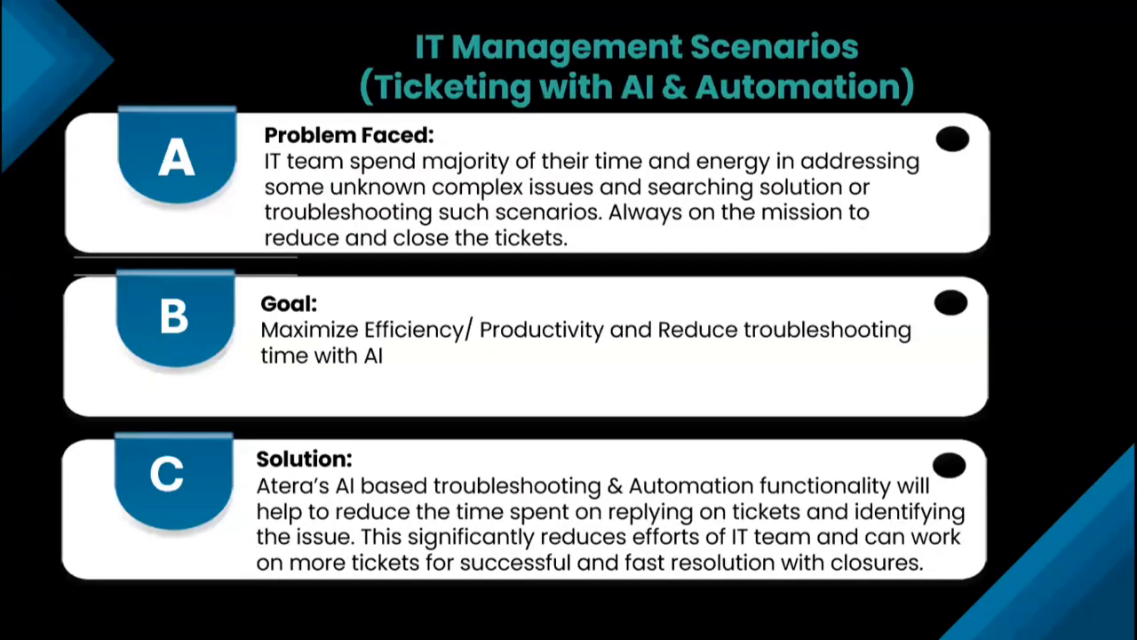
{"action": "key", "text": "alt+Tab"}
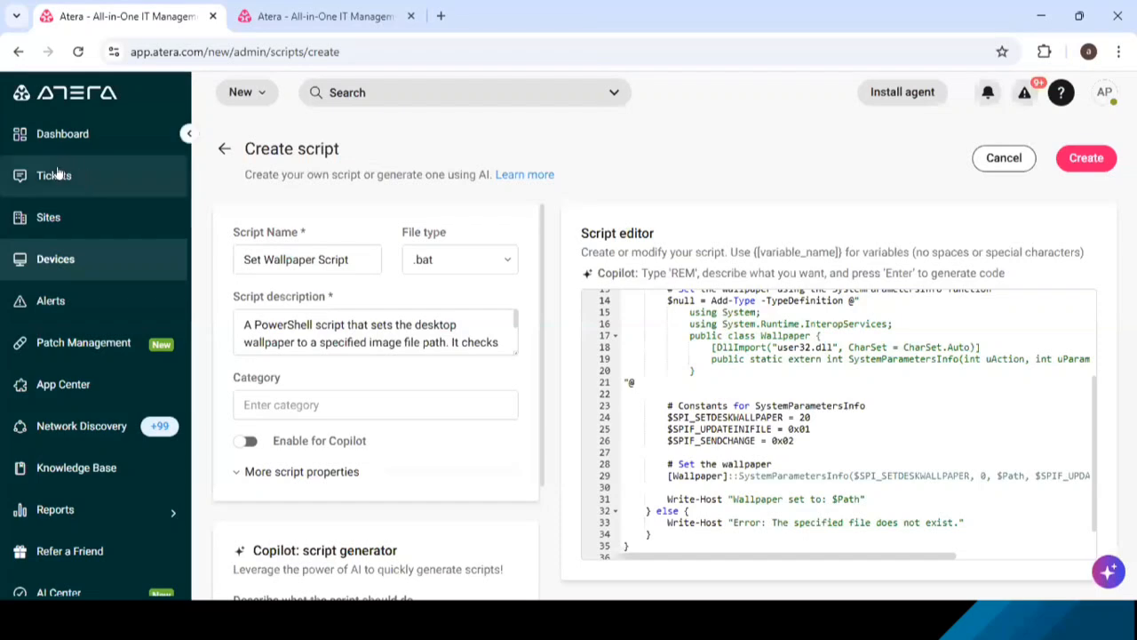
- Open the Tickets page and look through the ticket list for a failed login attempts ticket
{"action": "left_click", "coordinate": [53, 176]}
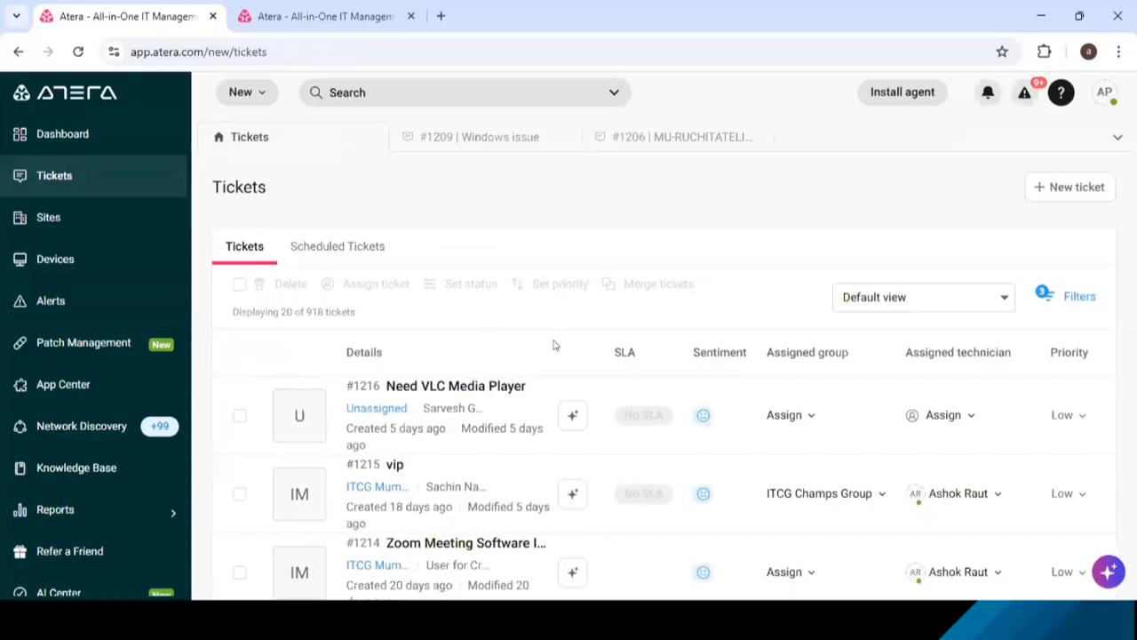
{"action": "scroll", "coordinate": [484, 471], "scroll_direction": "down", "scroll_amount": 5}
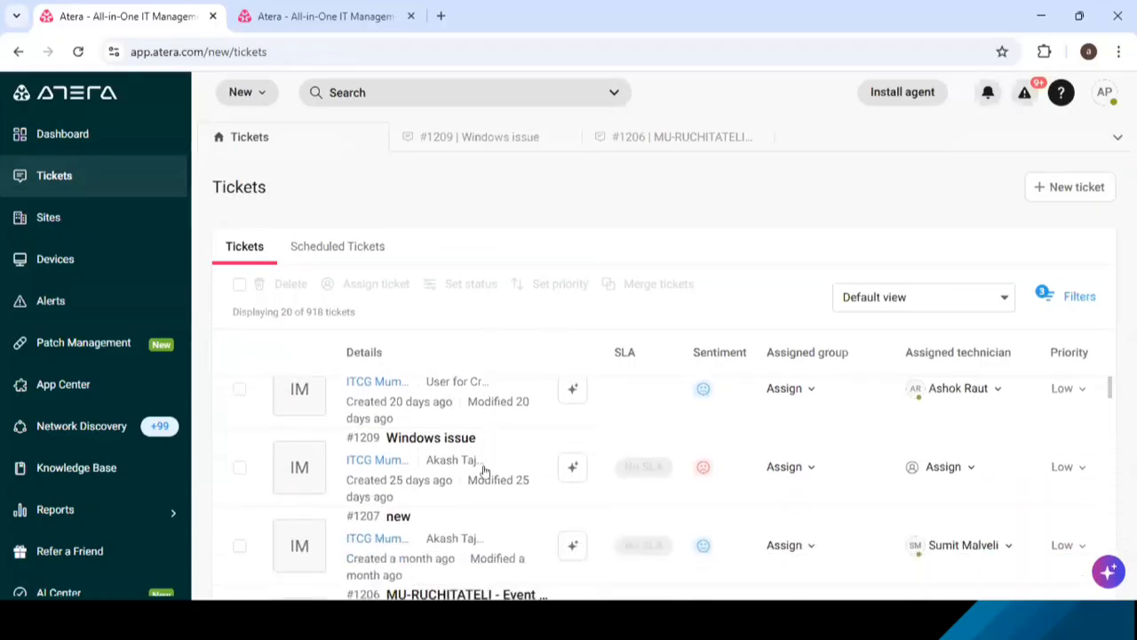
{"action": "scroll", "coordinate": [485, 471], "scroll_direction": "down", "scroll_amount": 3}
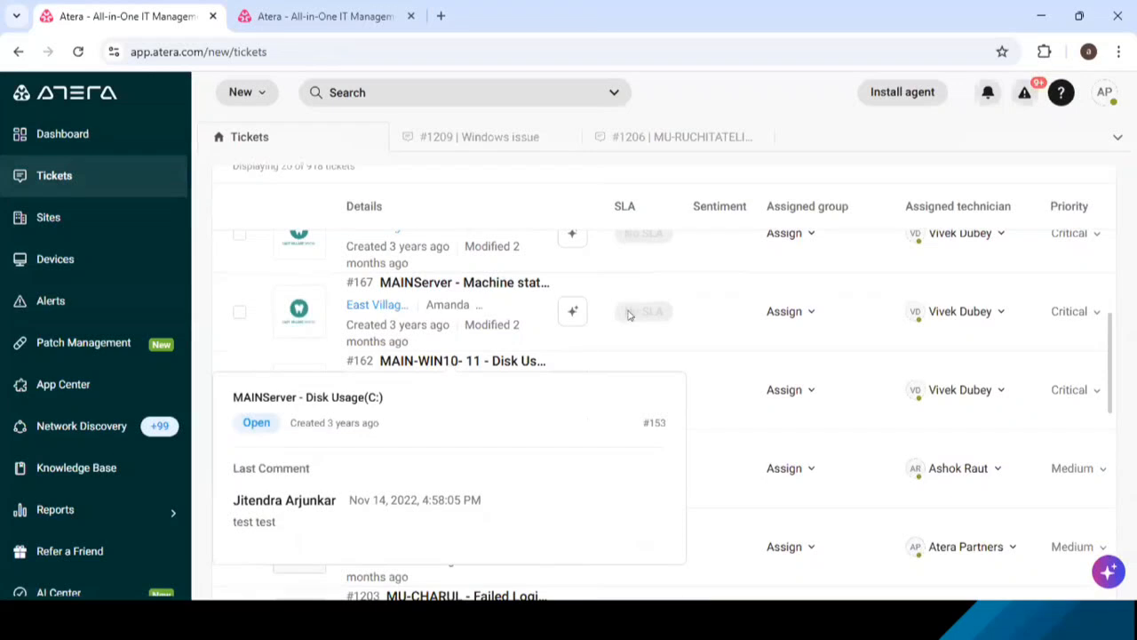
{"action": "scroll", "coordinate": [722, 406], "scroll_direction": "down", "scroll_amount": 1}
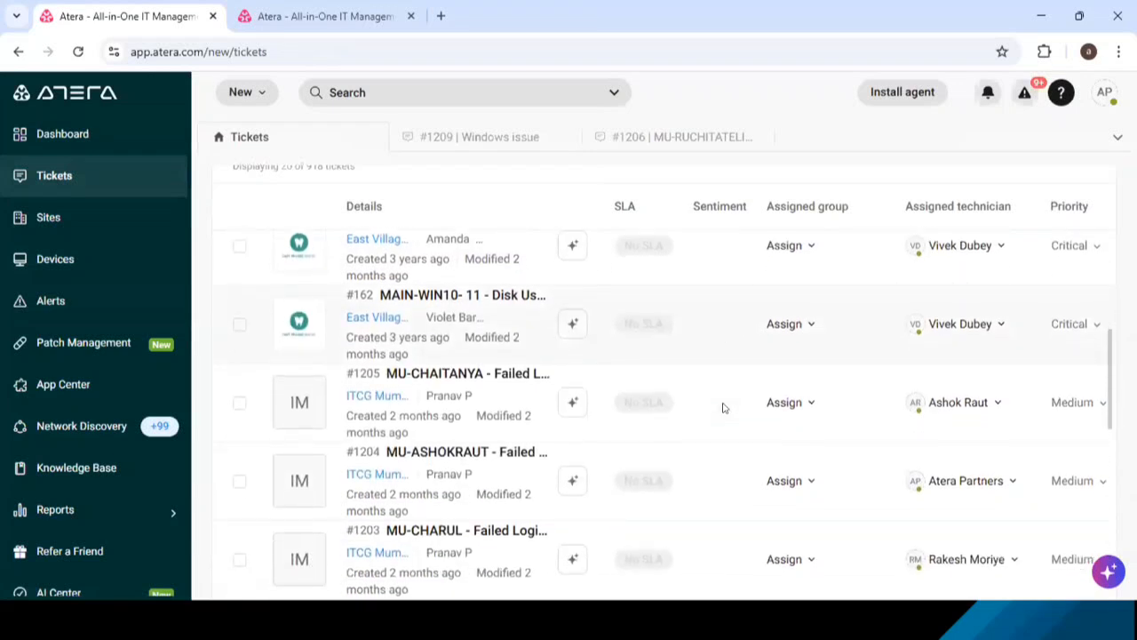
{"action": "scroll", "coordinate": [722, 407], "scroll_direction": "down", "scroll_amount": 1}
{"action": "scroll", "coordinate": [622, 400], "scroll_direction": "up", "scroll_amount": 3}
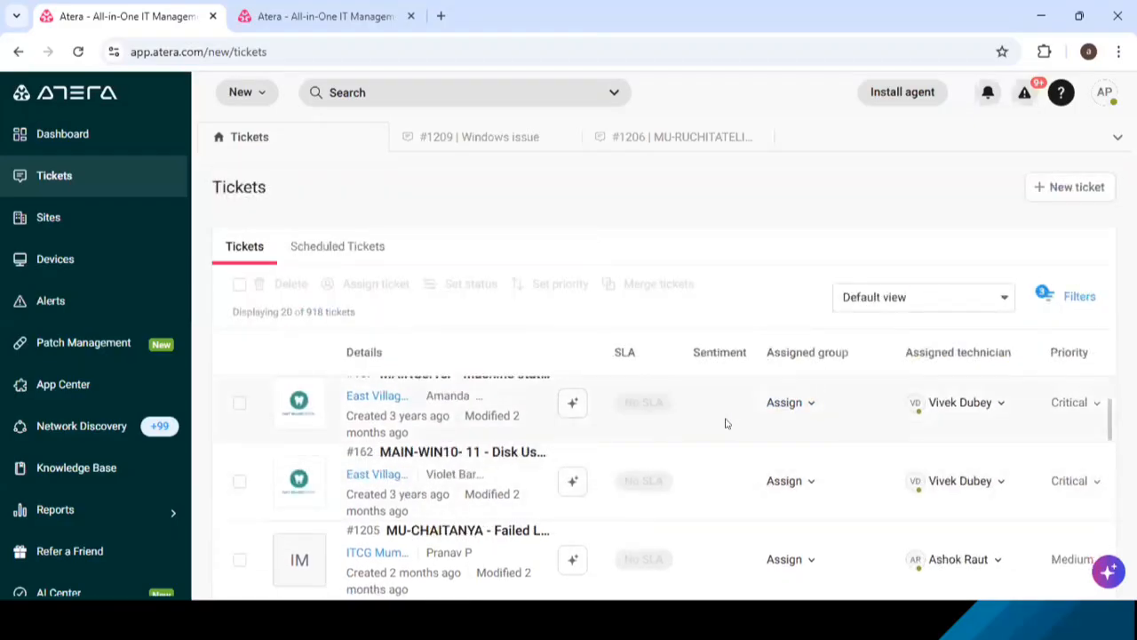
{"action": "scroll", "coordinate": [745, 459], "scroll_direction": "down", "scroll_amount": 3}
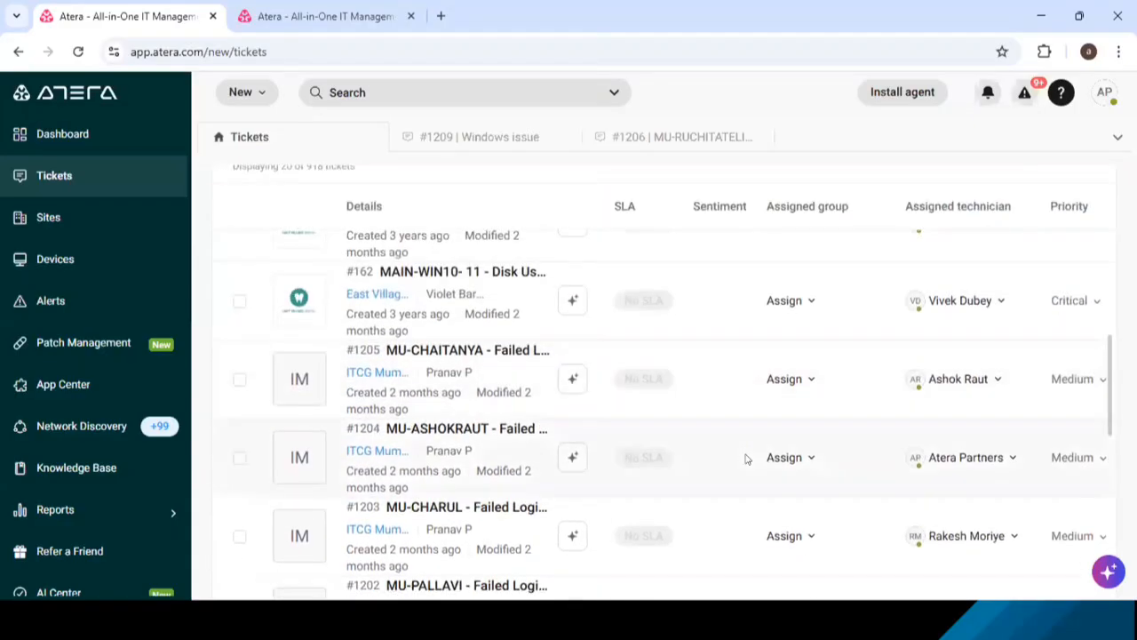
- Review the AI Copilot summary of failed login attempts ticket #1205, close it, and open the ticket
{"action": "mouse_move", "coordinate": [435, 354]}
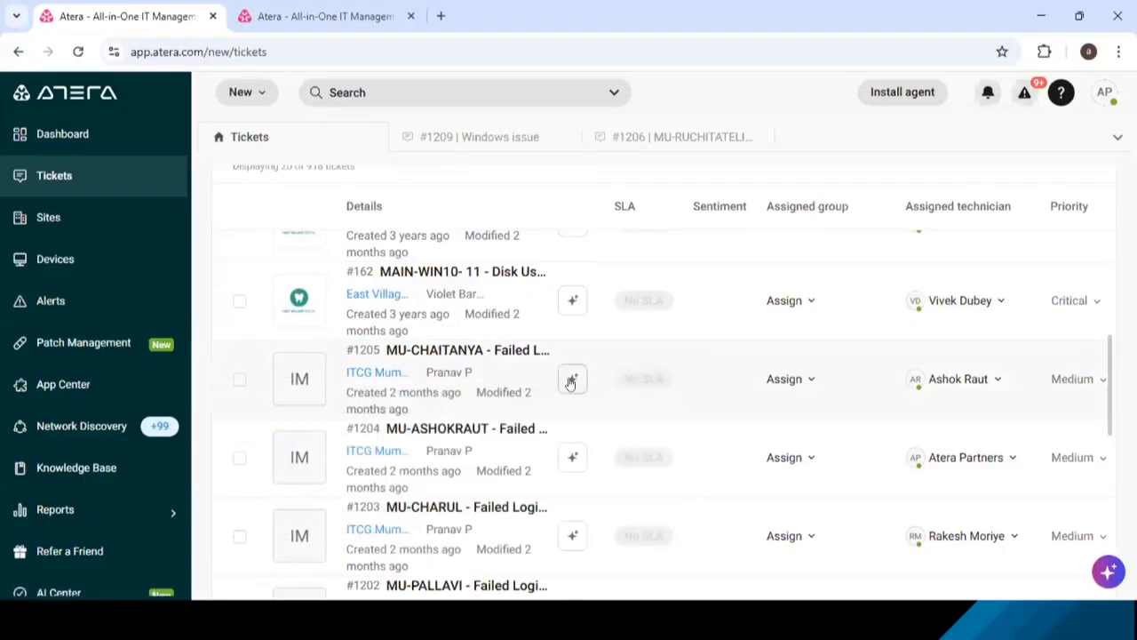
{"action": "left_click", "coordinate": [572, 379]}
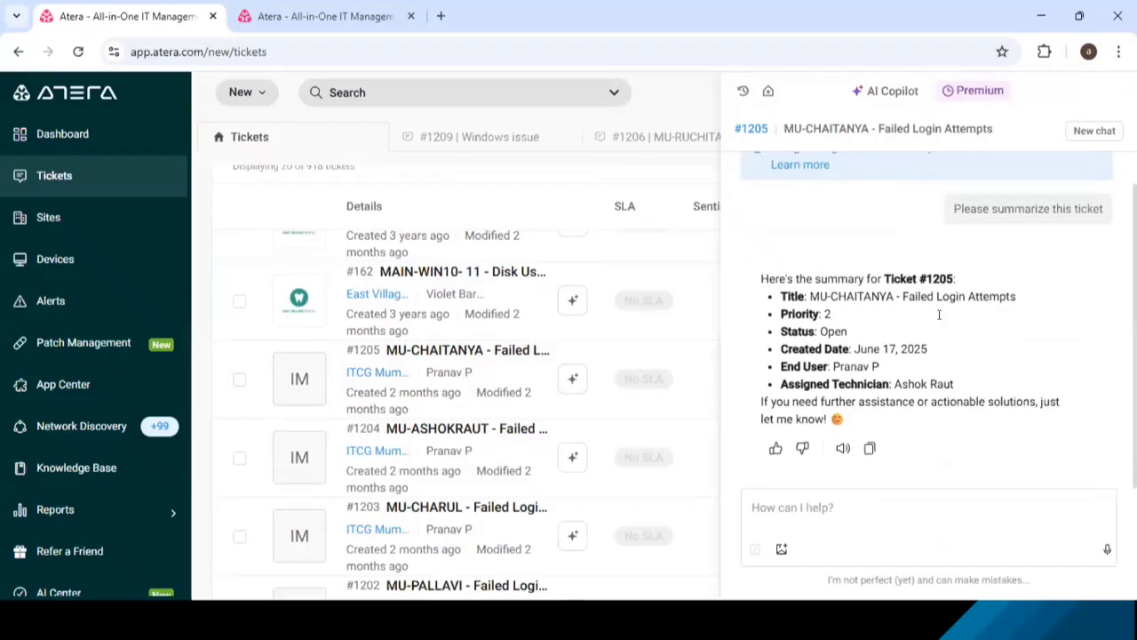
{"action": "left_click_drag", "start_coordinate": [901, 296], "coordinate": [1020, 298]}
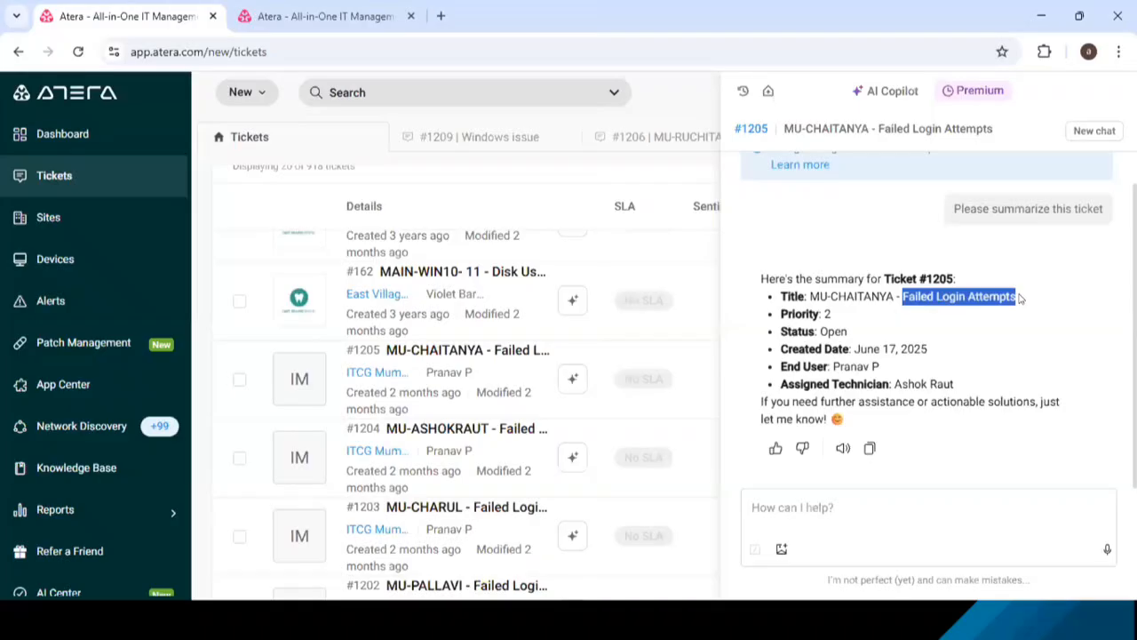
{"action": "left_click", "coordinate": [1020, 299]}
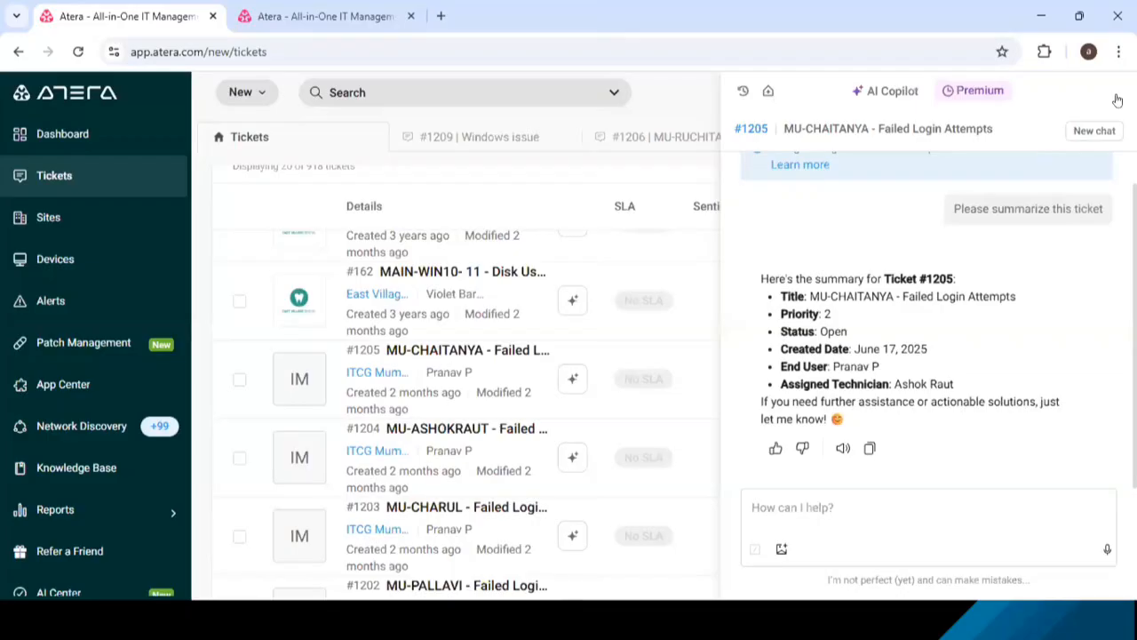
{"action": "left_click", "coordinate": [1111, 92]}
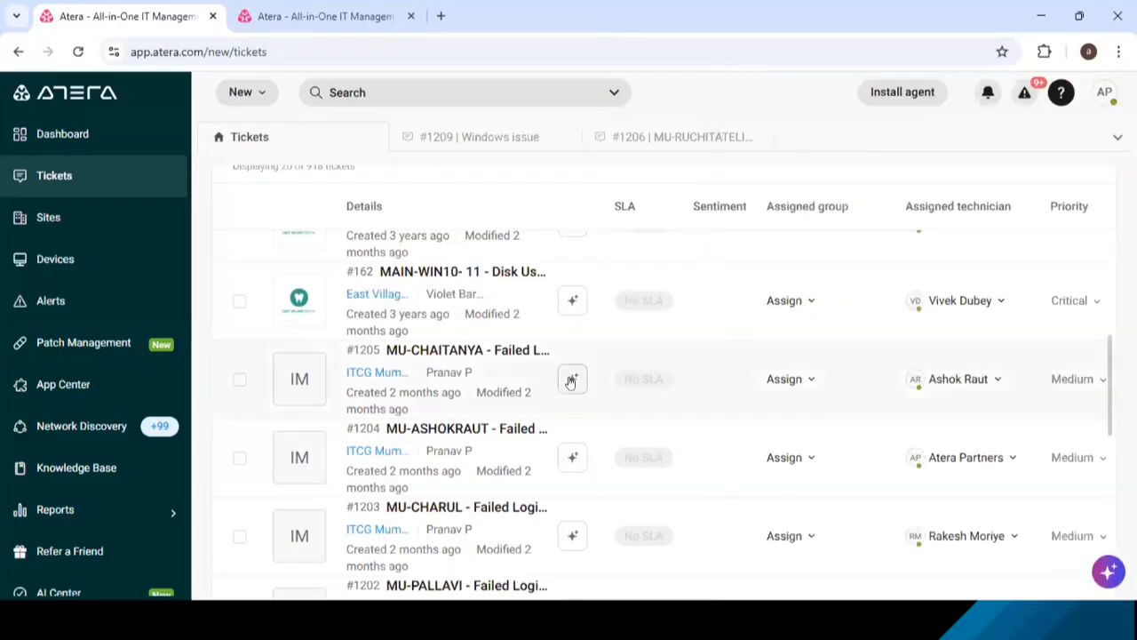
{"action": "left_click", "coordinate": [460, 353]}
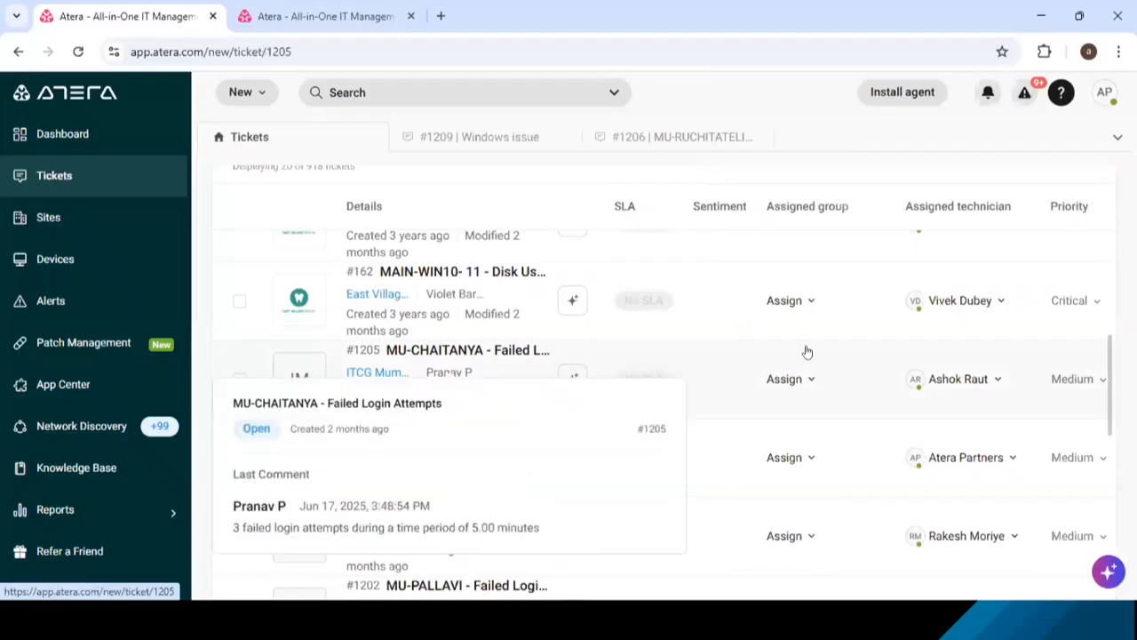
- Pause the time tracking timer on failed login attempts ticket #1205
{"action": "scroll", "coordinate": [875, 413], "scroll_direction": "down", "scroll_amount": 1}
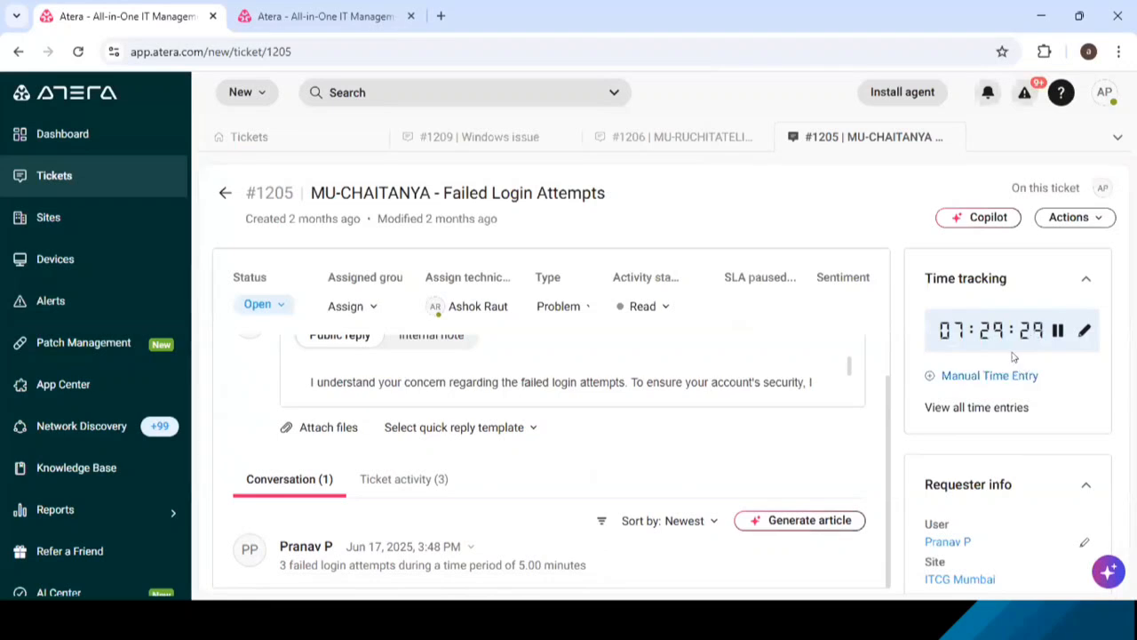
{"action": "left_click", "coordinate": [1060, 331]}
- Open AI Copilot for ticket #1205, examine its suggested actions for the failed login attempts, and close it
{"action": "left_click", "coordinate": [979, 220]}
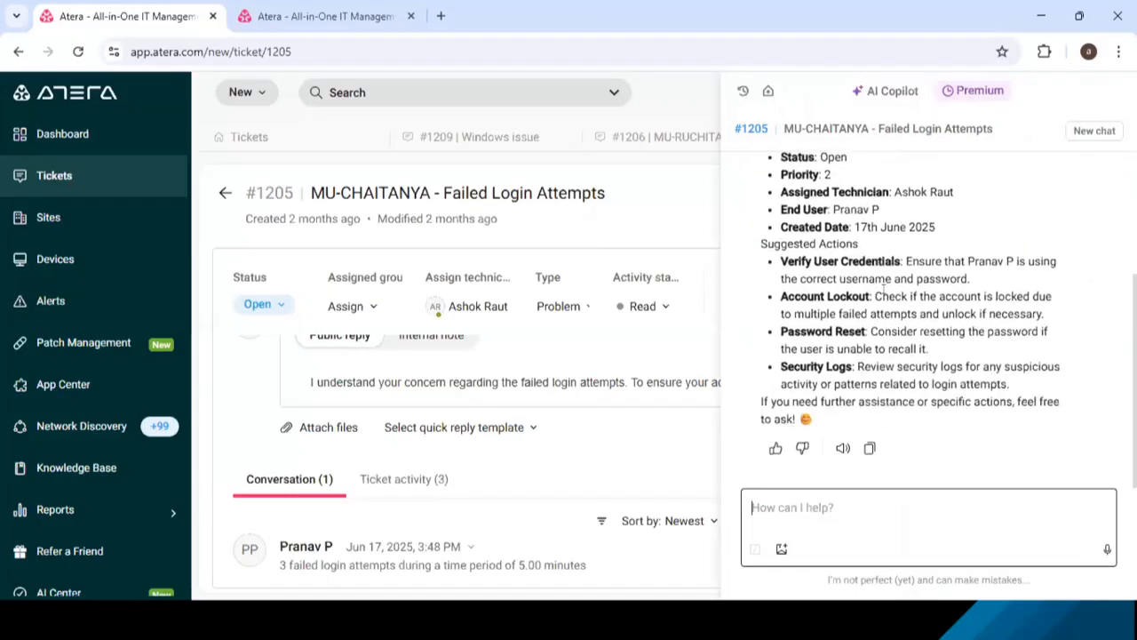
{"action": "scroll", "coordinate": [795, 238], "scroll_direction": "up", "scroll_amount": 1}
{"action": "scroll", "coordinate": [795, 238], "scroll_direction": "down", "scroll_amount": 1}
{"action": "double_click", "coordinate": [955, 261]}
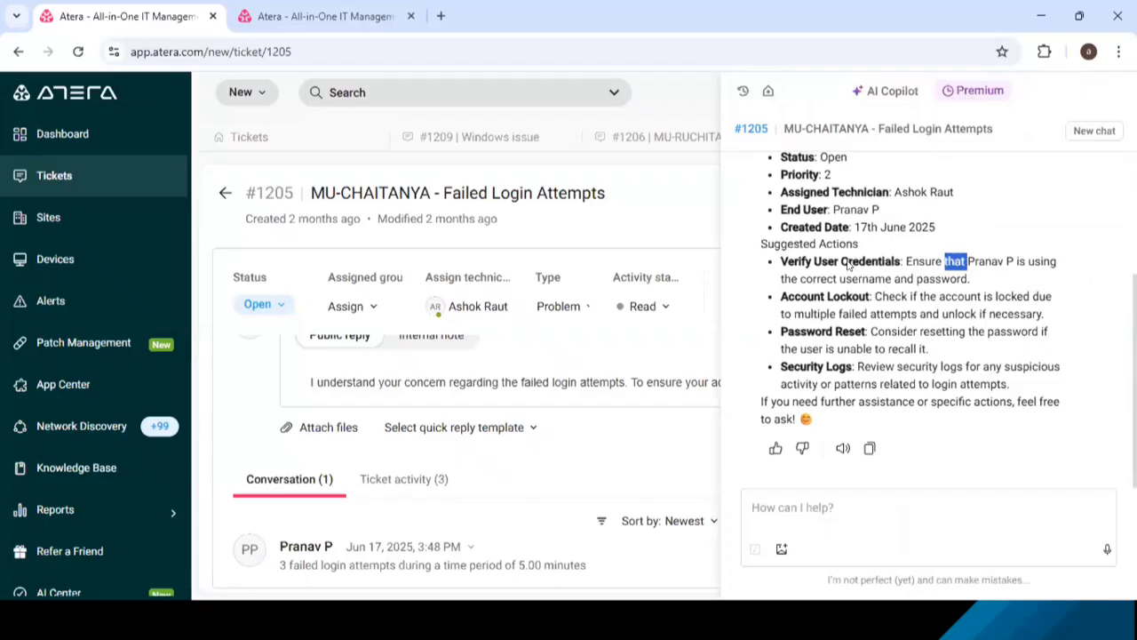
{"action": "left_click_drag", "start_coordinate": [779, 260], "coordinate": [912, 262]}
{"action": "left_click_drag", "start_coordinate": [779, 293], "coordinate": [867, 296]}
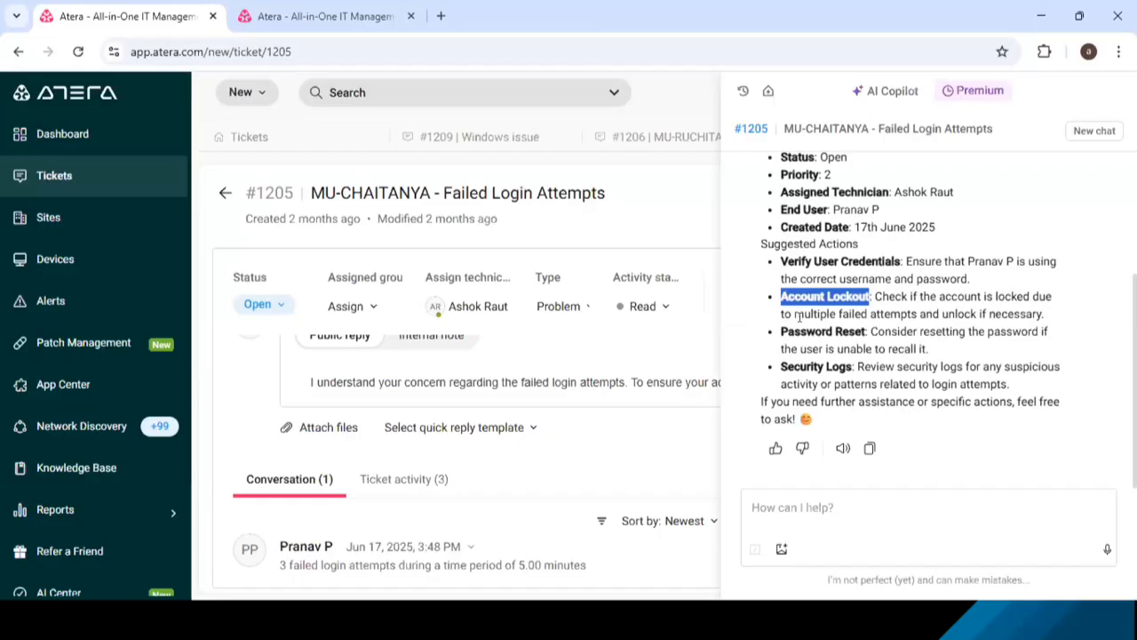
{"action": "left_click_drag", "start_coordinate": [780, 331], "coordinate": [865, 332]}
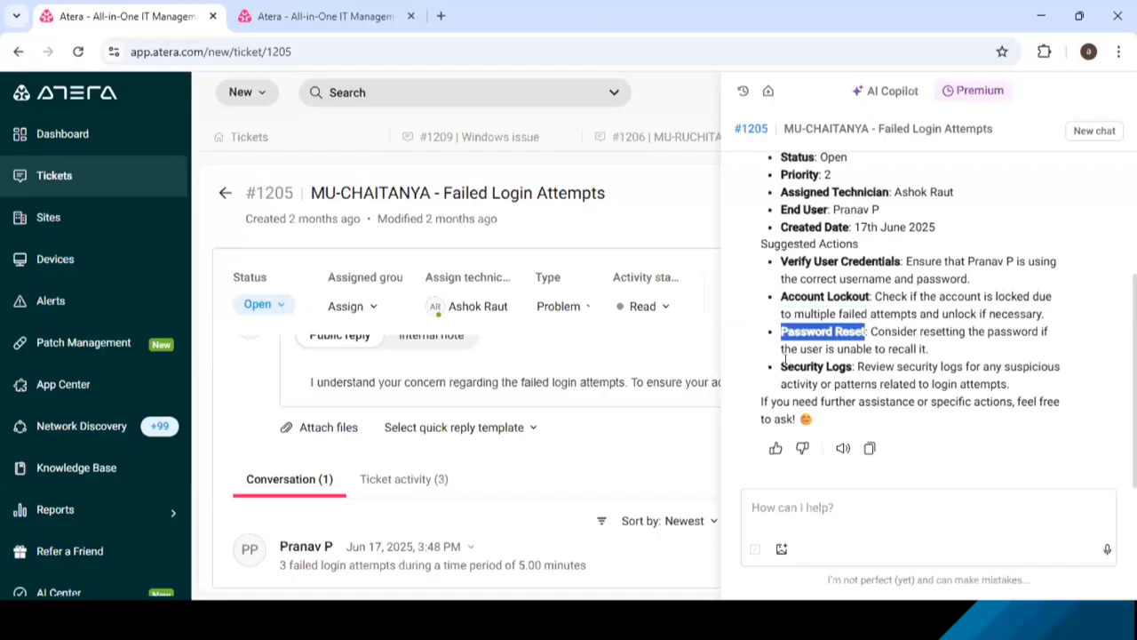
{"action": "left_click_drag", "start_coordinate": [785, 366], "coordinate": [922, 382]}
{"action": "left_click", "coordinate": [922, 382]}
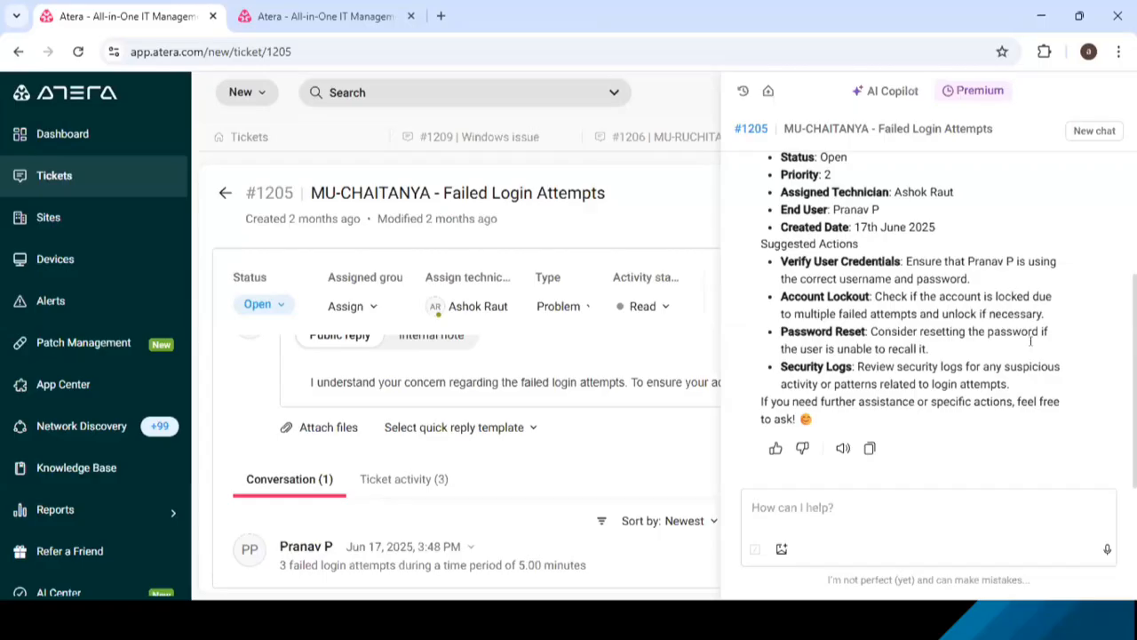
{"action": "left_click_drag", "start_coordinate": [762, 401], "coordinate": [1008, 412]}
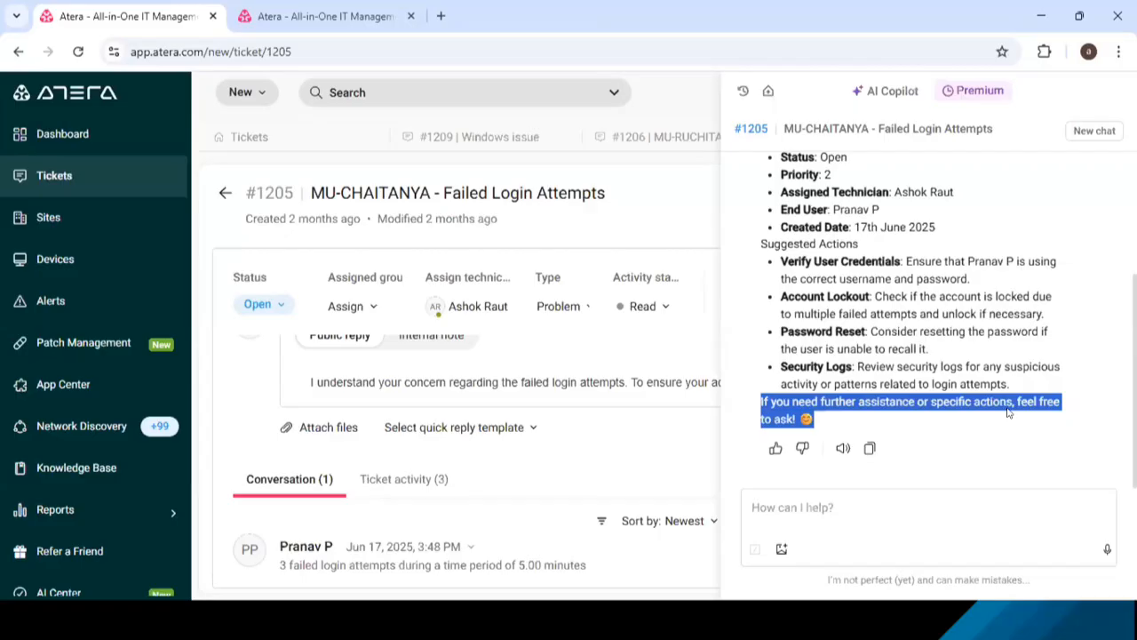
{"action": "left_click", "coordinate": [1008, 412]}
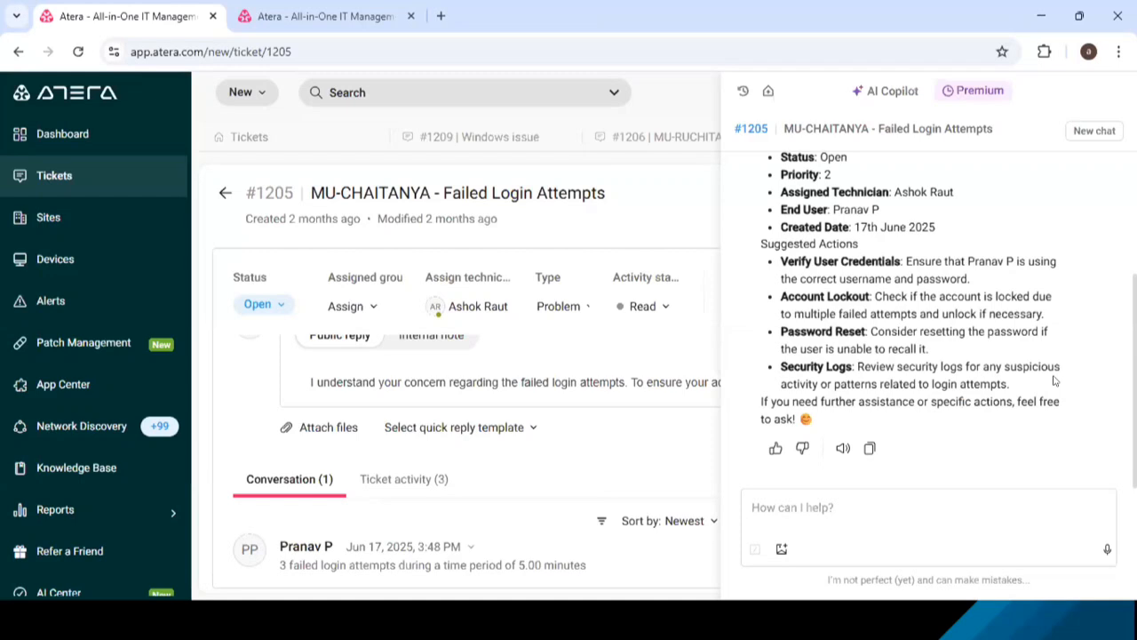
{"action": "left_click_drag", "start_coordinate": [781, 257], "coordinate": [889, 355]}
{"action": "left_click", "coordinate": [1021, 357]}
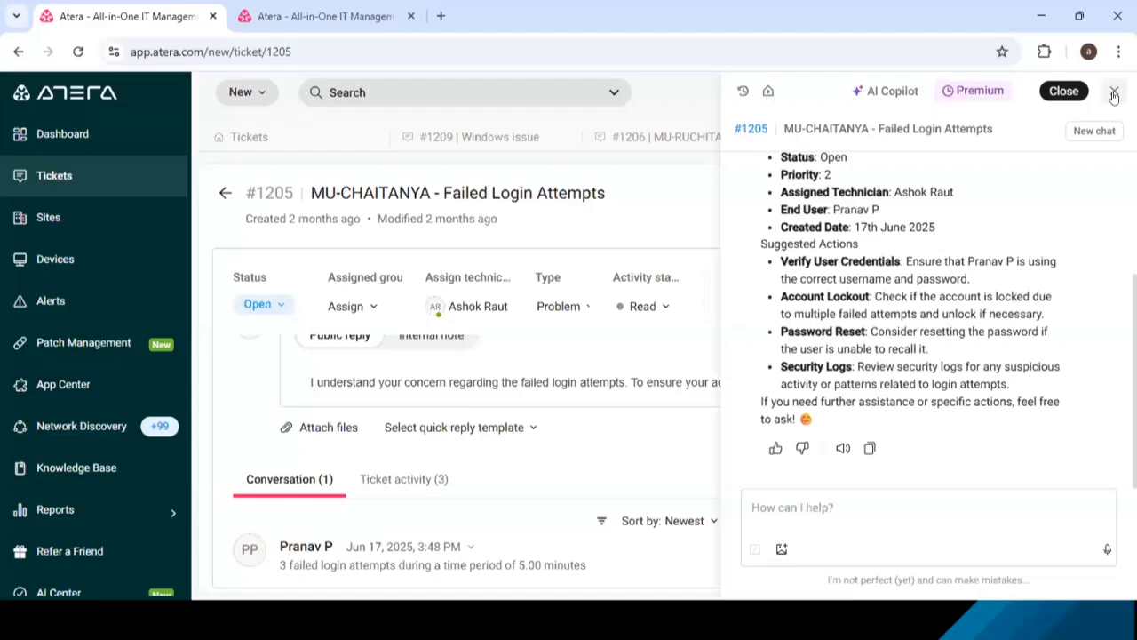
{"action": "left_click", "coordinate": [1113, 94]}
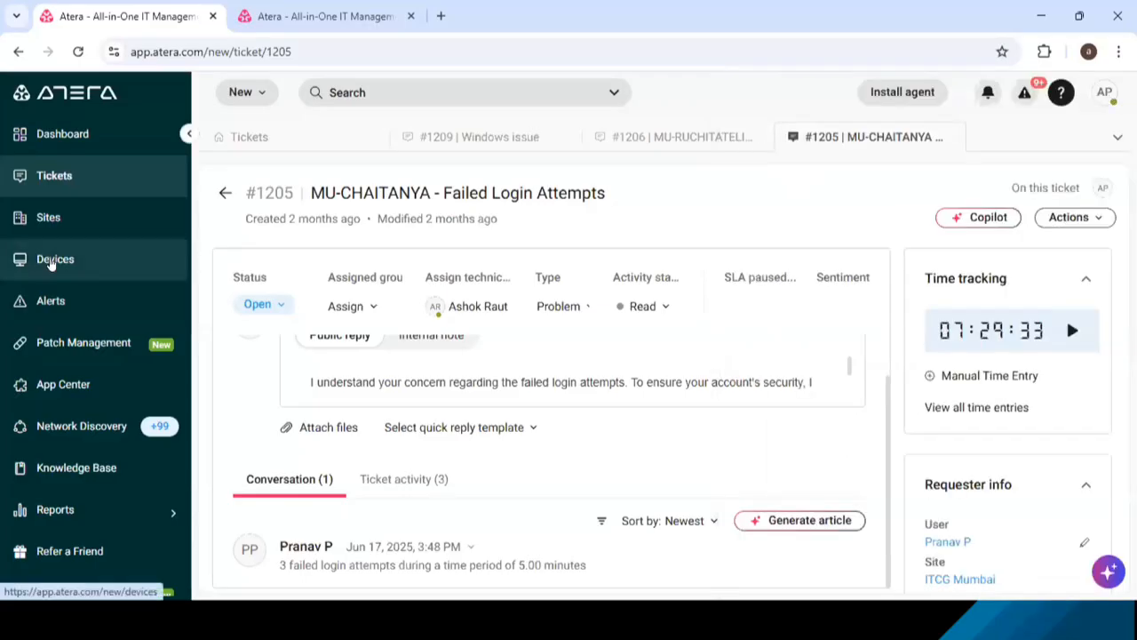
- Search the devices for ITCGMUM-12 and open that device's page
{"action": "left_click", "coordinate": [51, 262]}
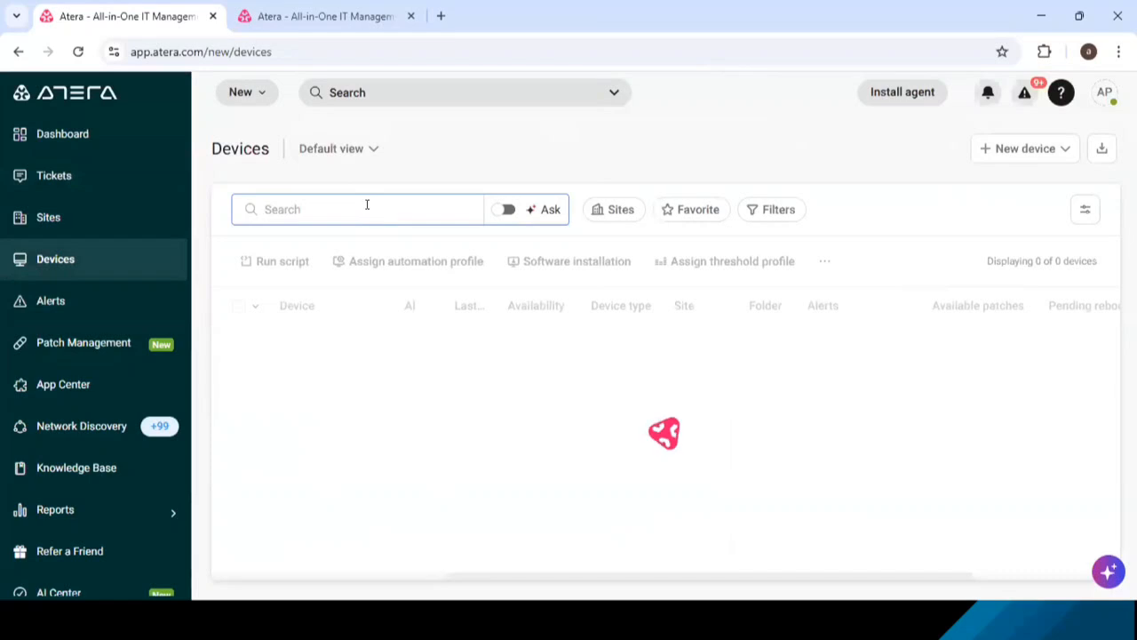
{"action": "type", "text": "iTCG"}
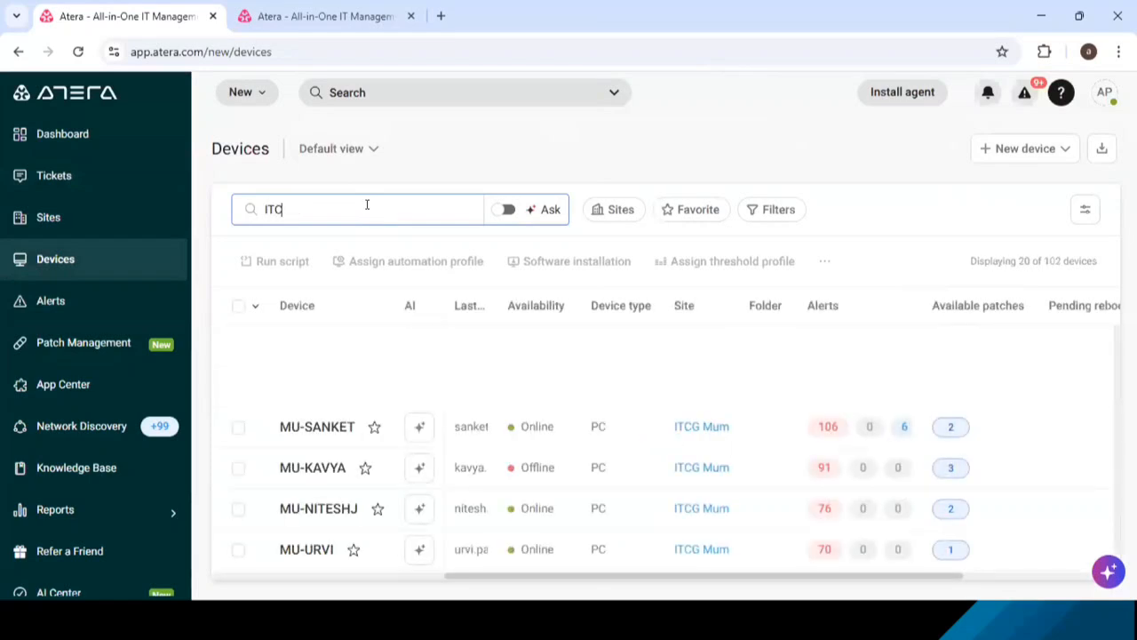
{"action": "type", "text": "MUM-12"}
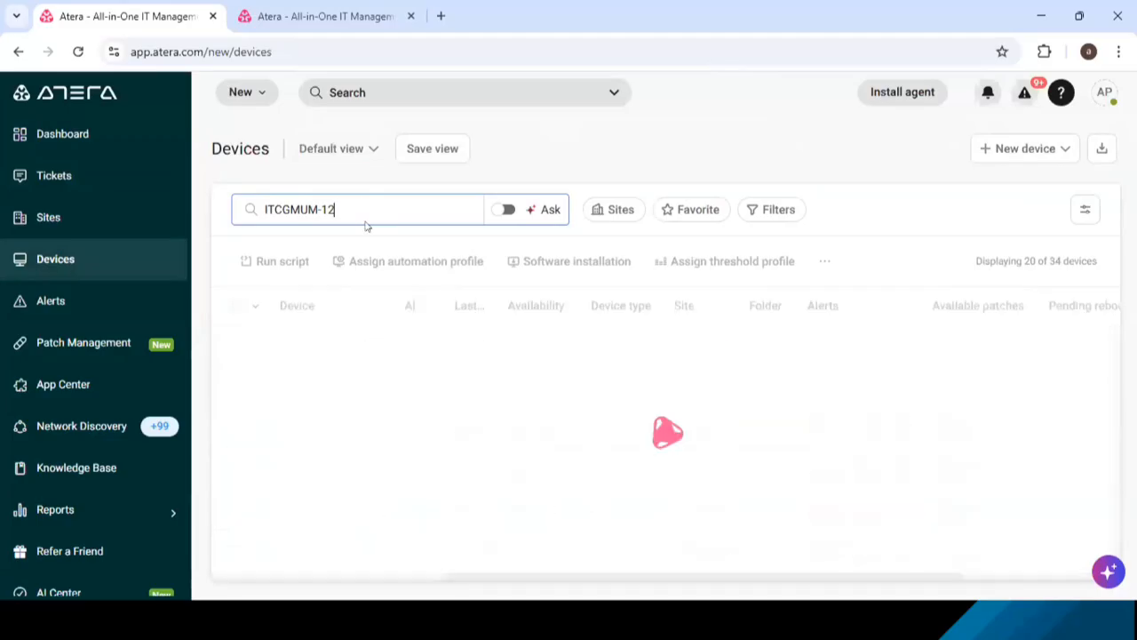
{"action": "left_click", "coordinate": [327, 347]}
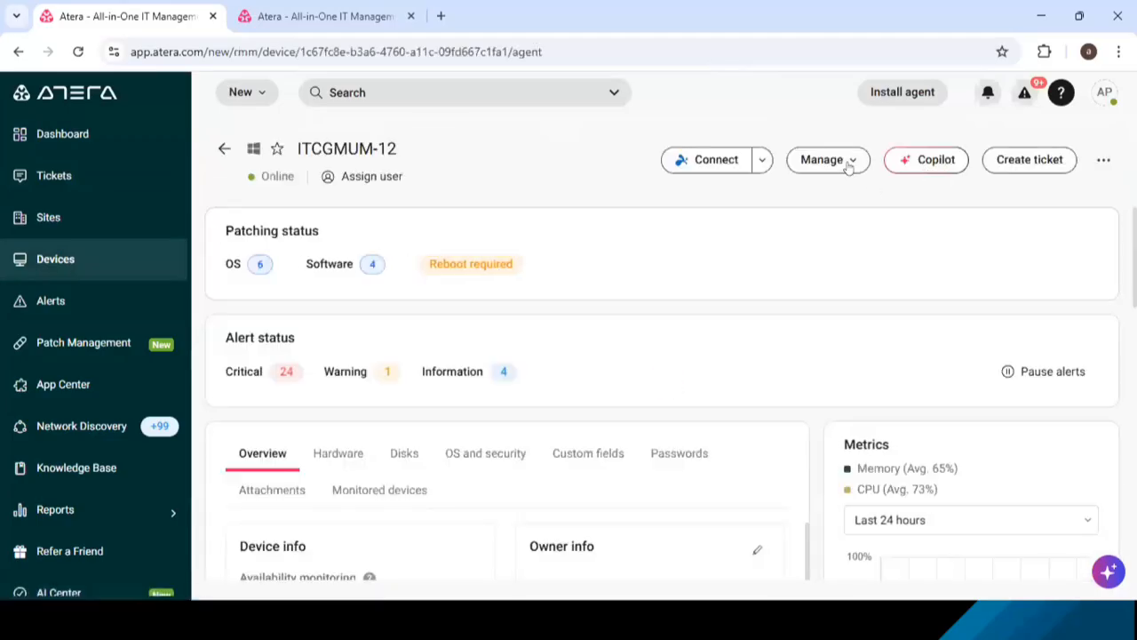
- Start a remote Command Prompt session on ITCGMUM-12, running as system
{"action": "left_click", "coordinate": [848, 165]}
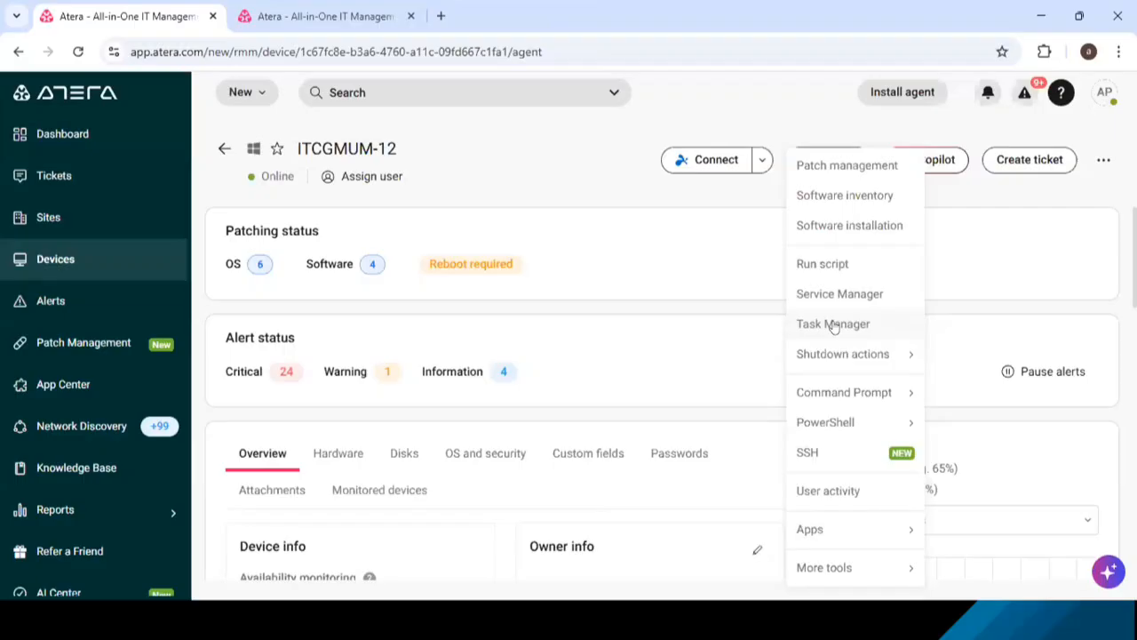
{"action": "mouse_move", "coordinate": [838, 396]}
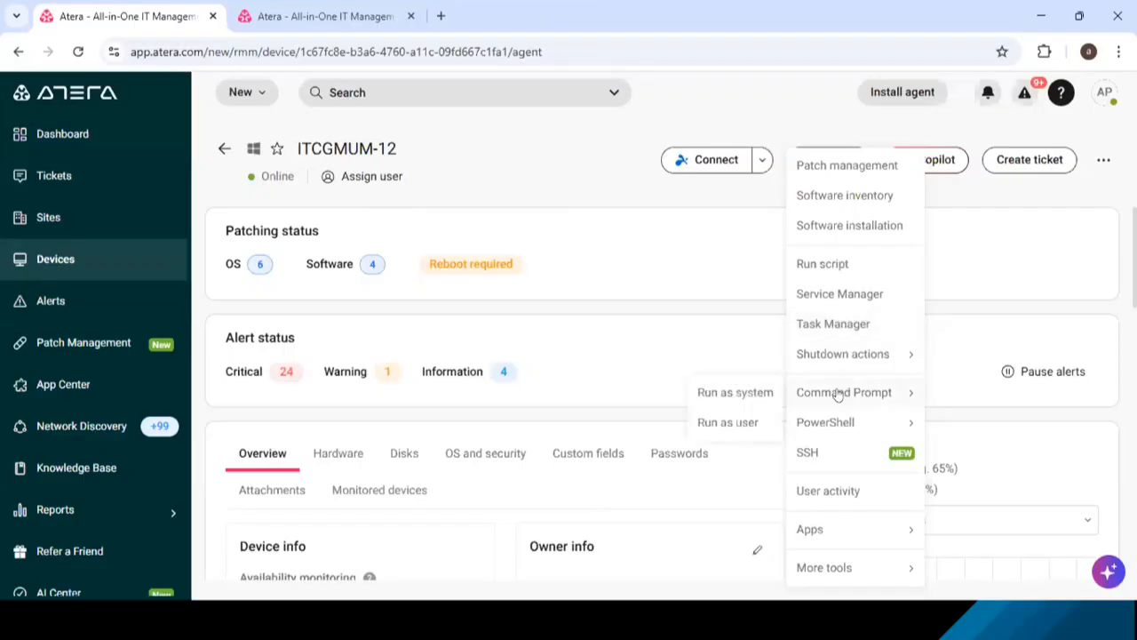
{"action": "left_click", "coordinate": [730, 391]}
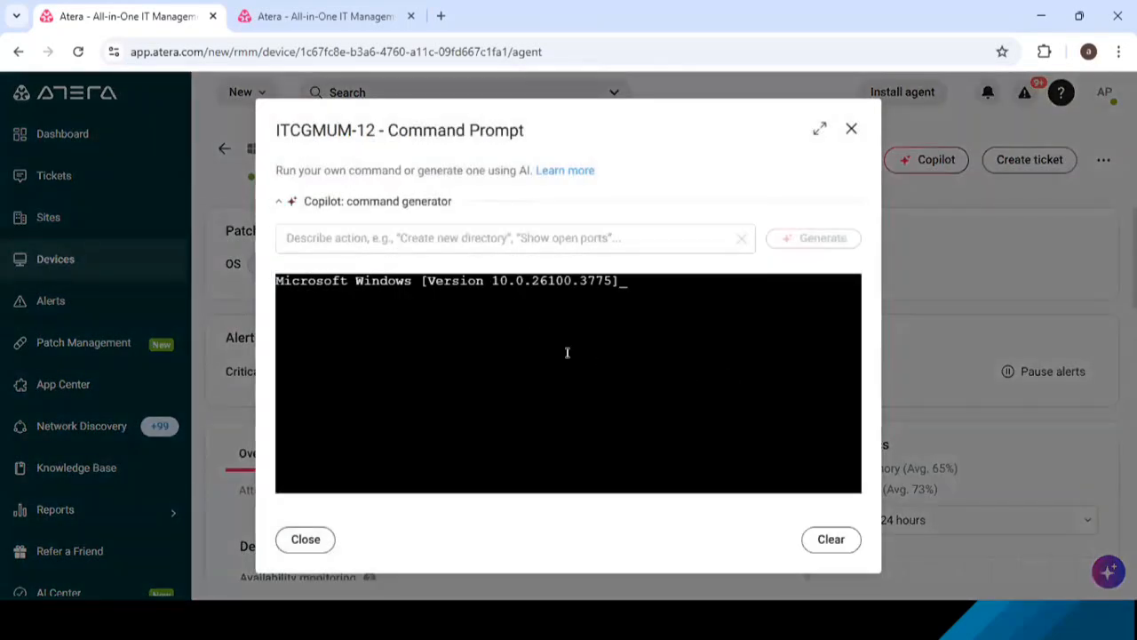
{"action": "left_click_drag", "start_coordinate": [364, 130], "coordinate": [268, 143]}
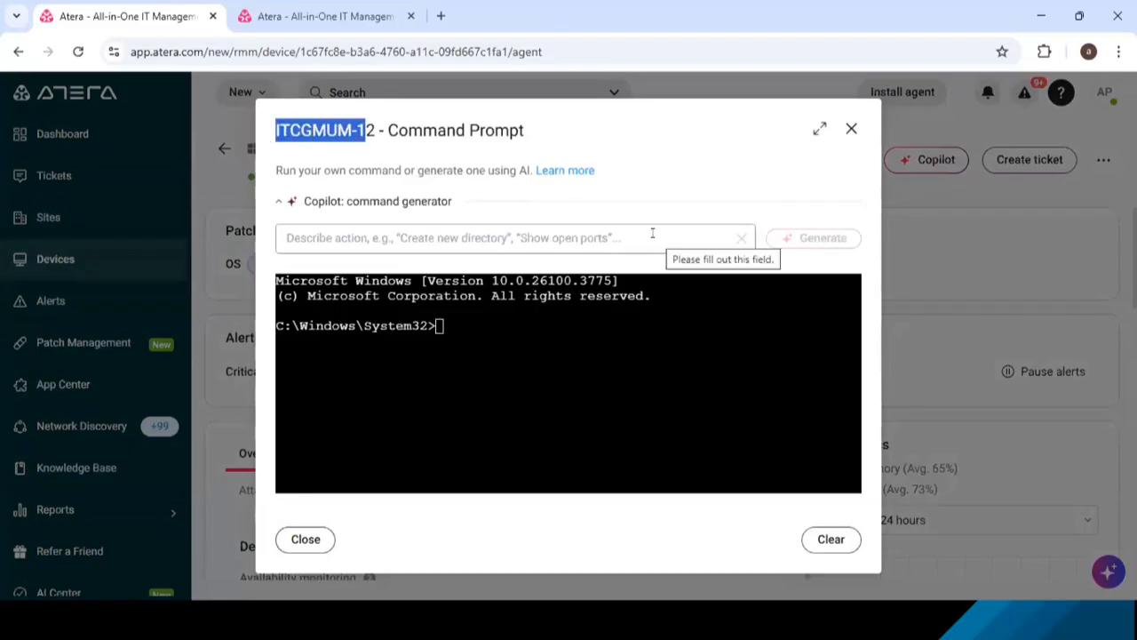
{"action": "left_click", "coordinate": [580, 319]}
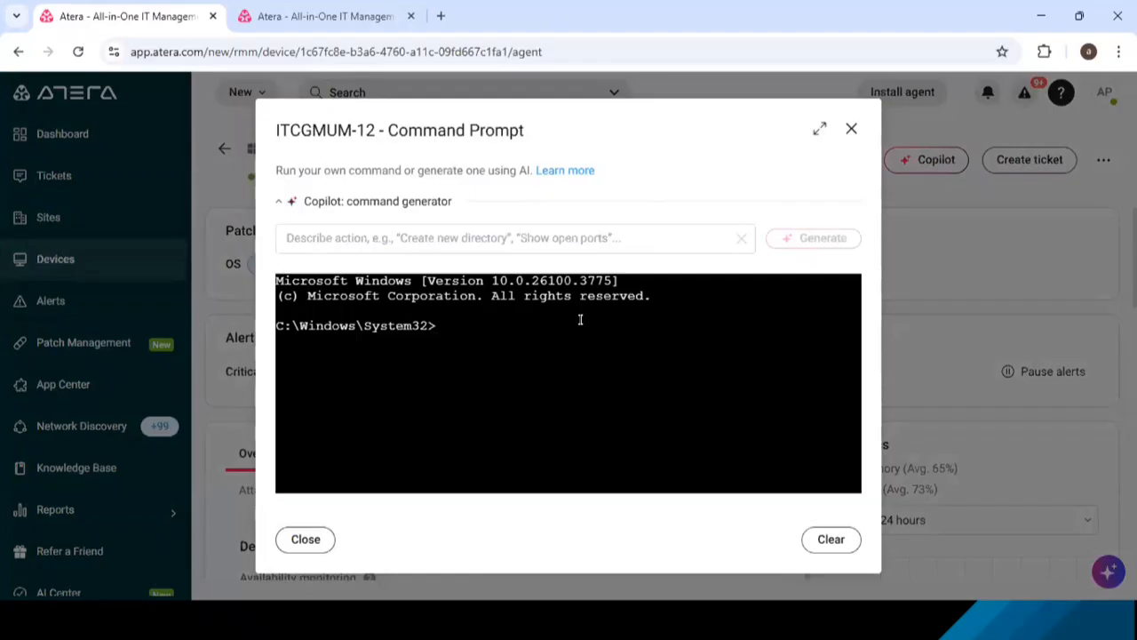
- Try to create a folder on the D drive by generating a command from "create new folder in D drive"
{"action": "left_click", "coordinate": [545, 234]}
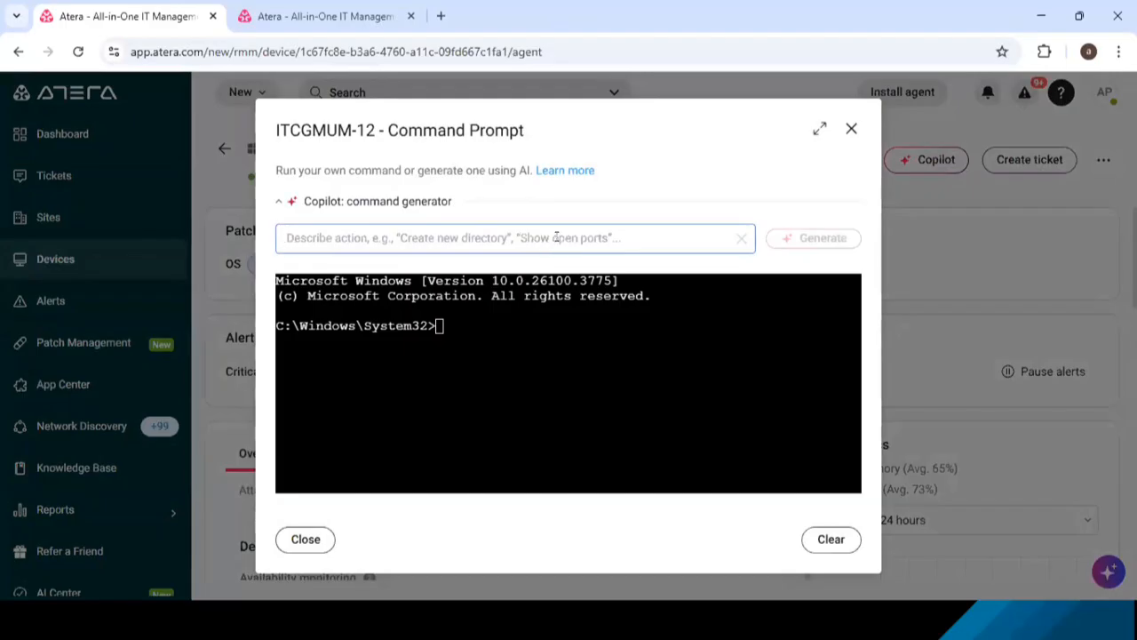
{"action": "type", "text": "create "}
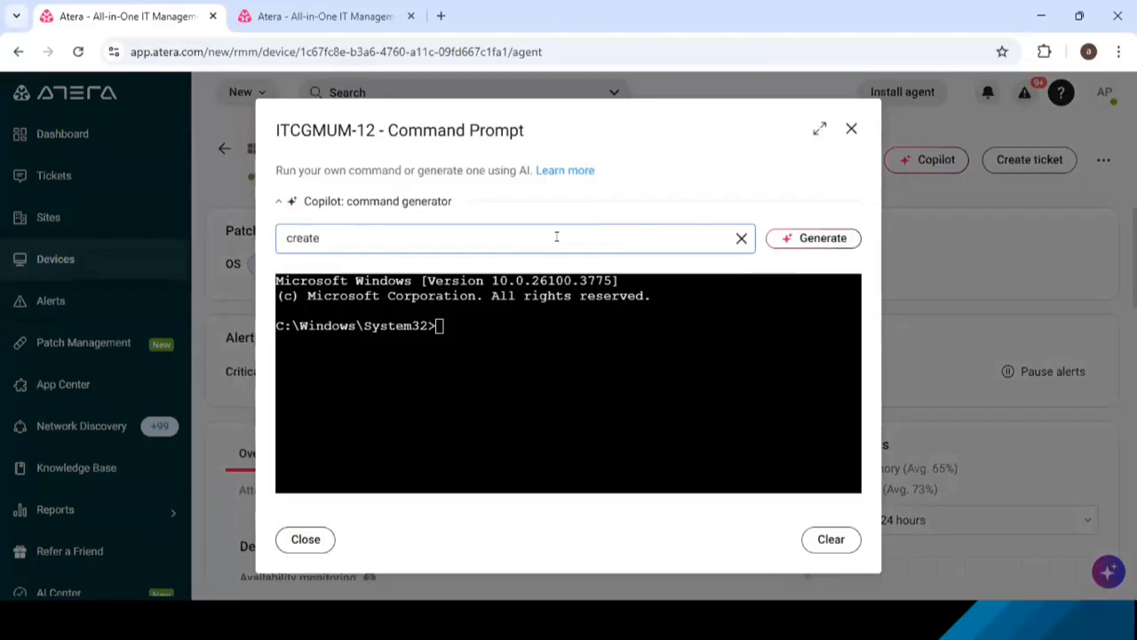
{"action": "type", "text": "new folder in D drive"}
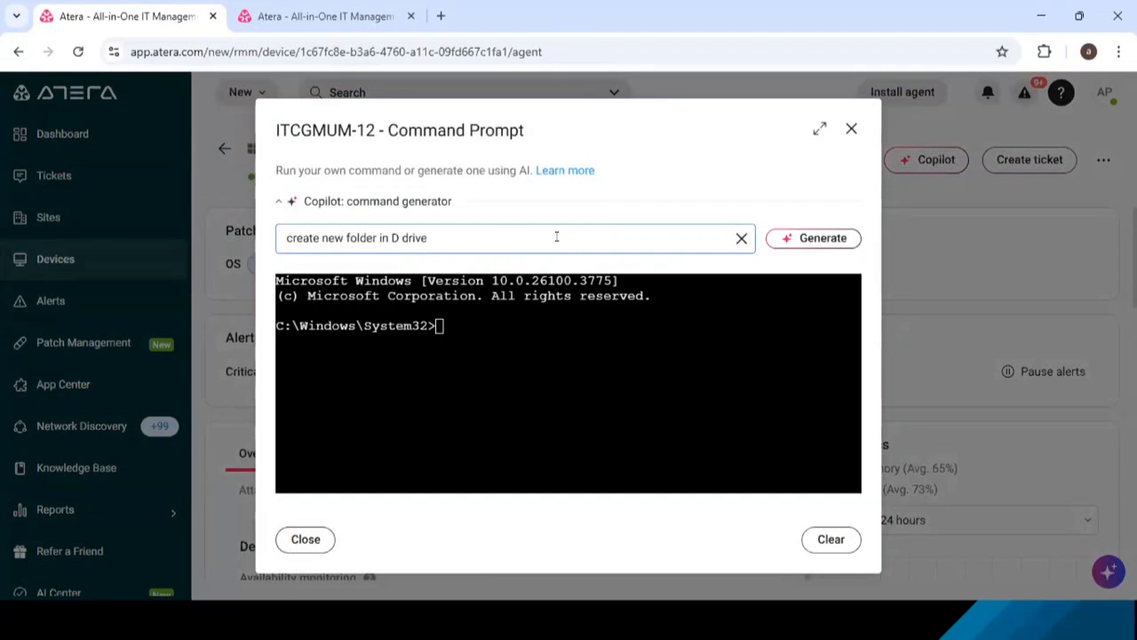
{"action": "left_click", "coordinate": [821, 239]}
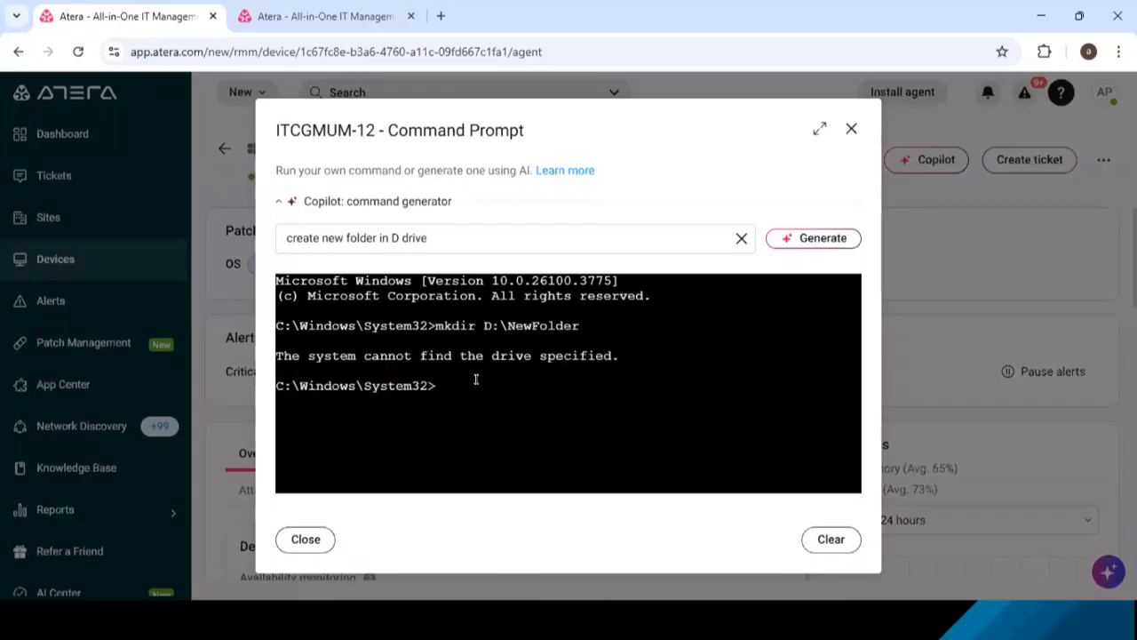
- Change the request to "create new folder in C drive", generate the command, and close the Command Prompt session
{"action": "left_click", "coordinate": [396, 238]}
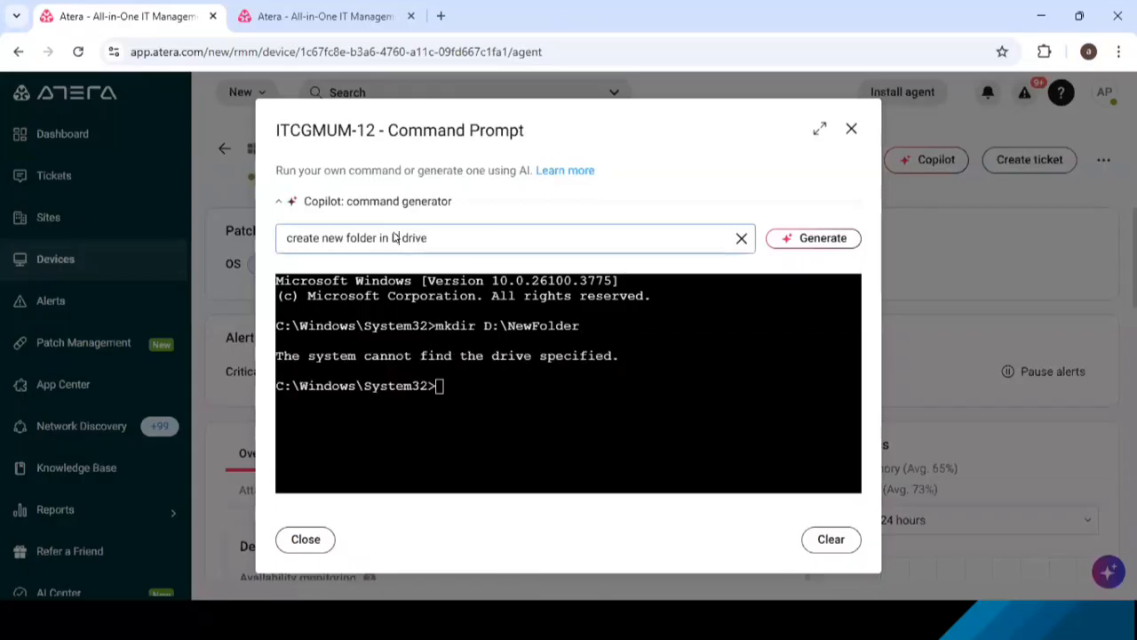
{"action": "key", "text": "BackSpace"}
{"action": "type", "text": "C"}
{"action": "left_click", "coordinate": [813, 238]}
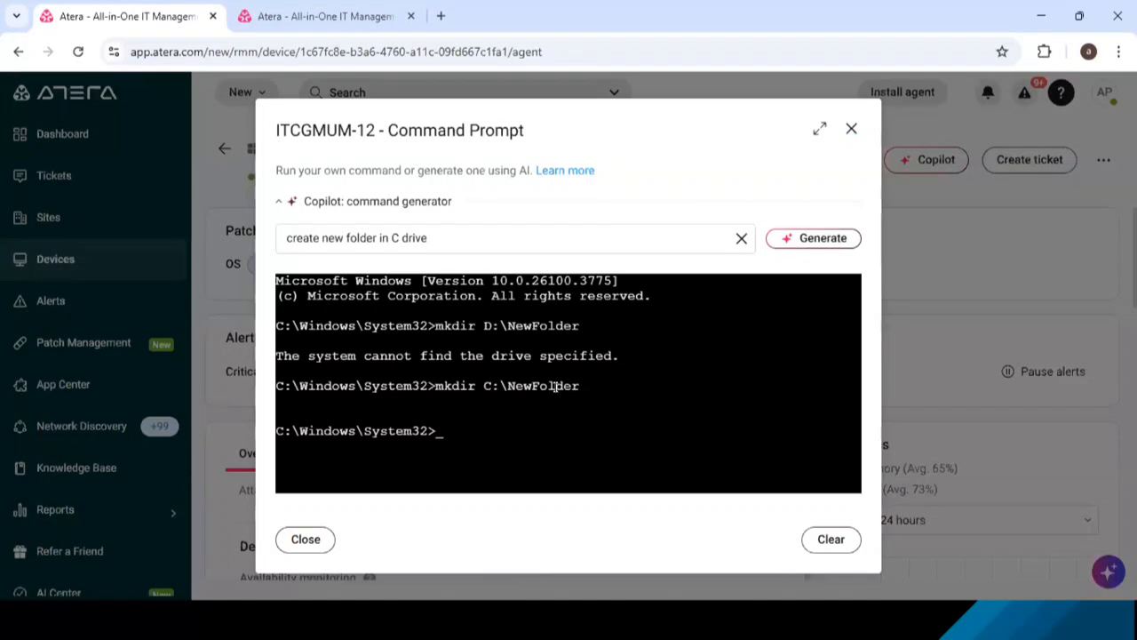
{"action": "left_click", "coordinate": [852, 129]}
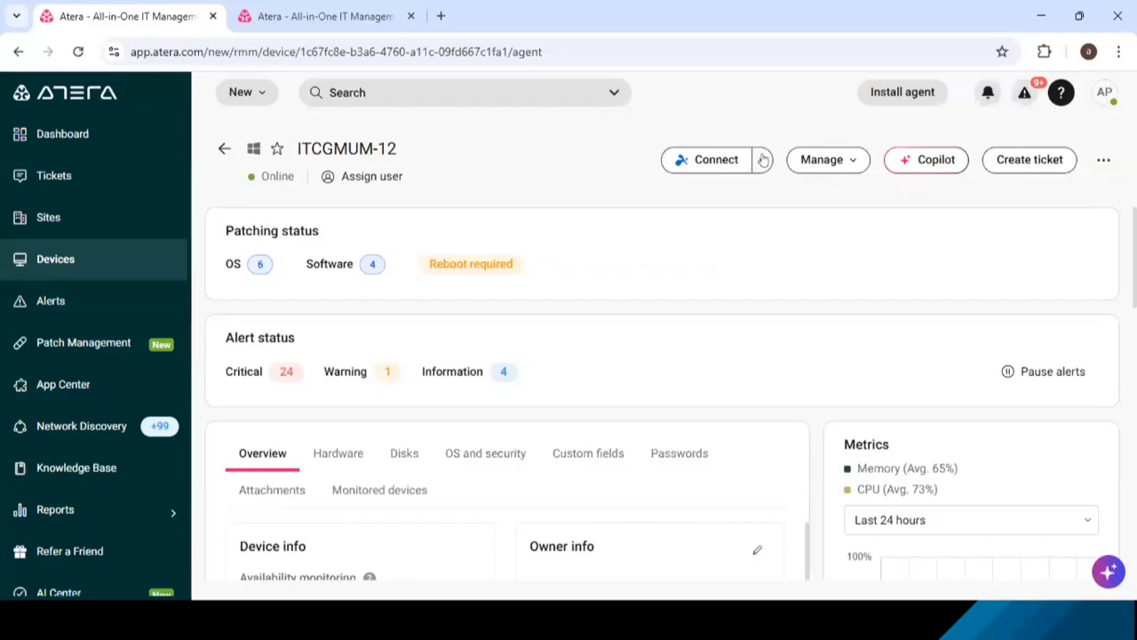
- Connect to ITCGMUM-12 through AnyDesk, authorizing the session with the copied AnyDesk password
{"action": "left_click", "coordinate": [762, 159]}
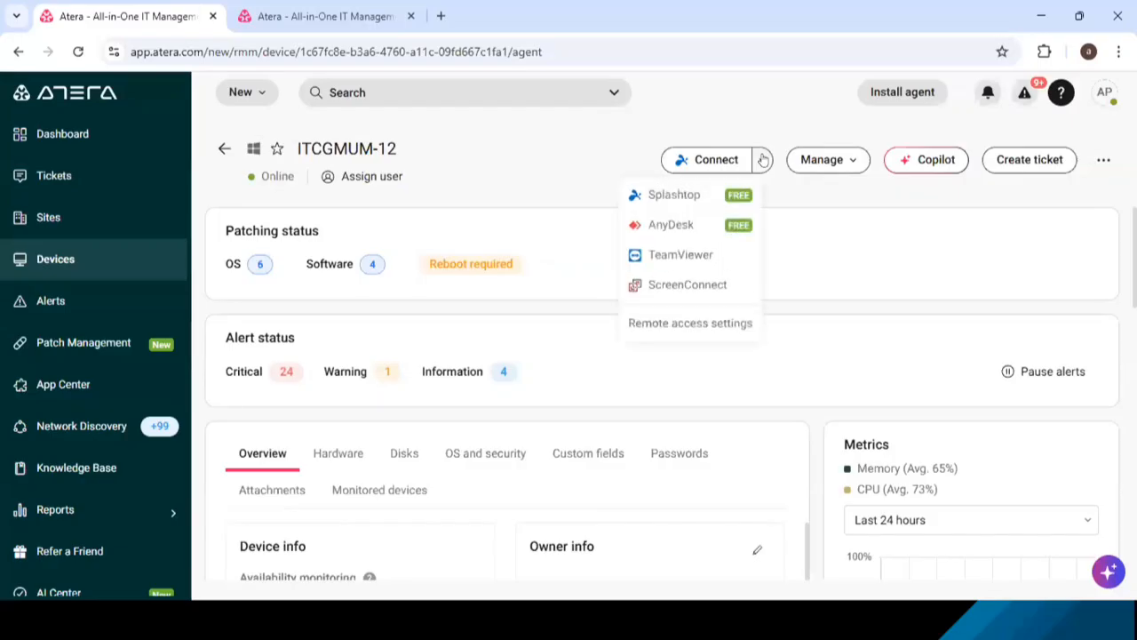
{"action": "left_click", "coordinate": [671, 225]}
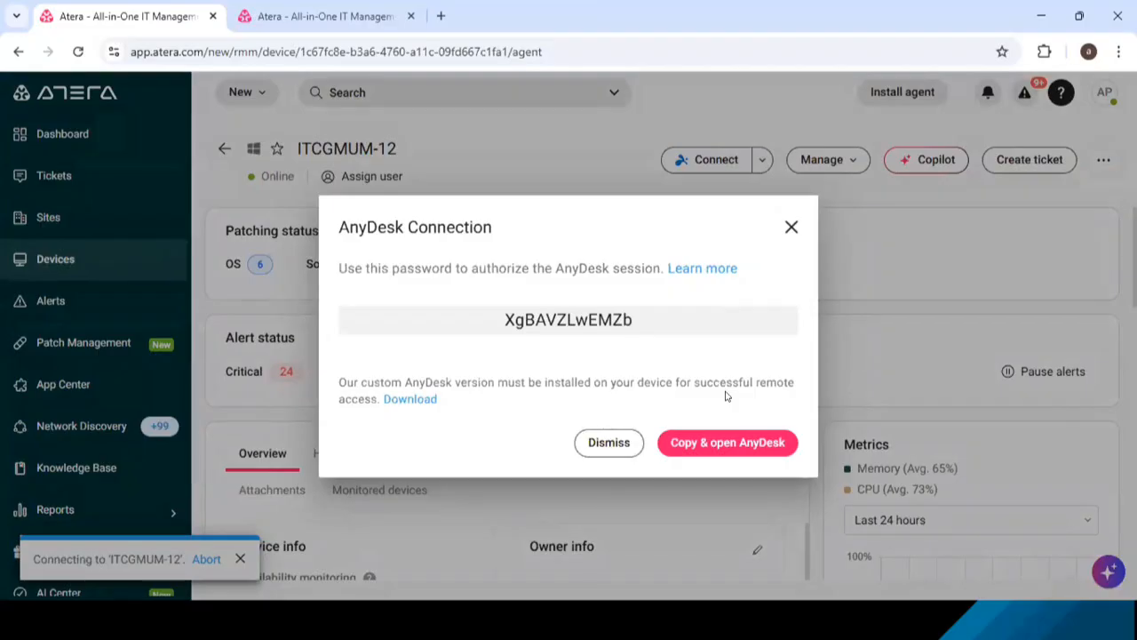
{"action": "left_click", "coordinate": [729, 445]}
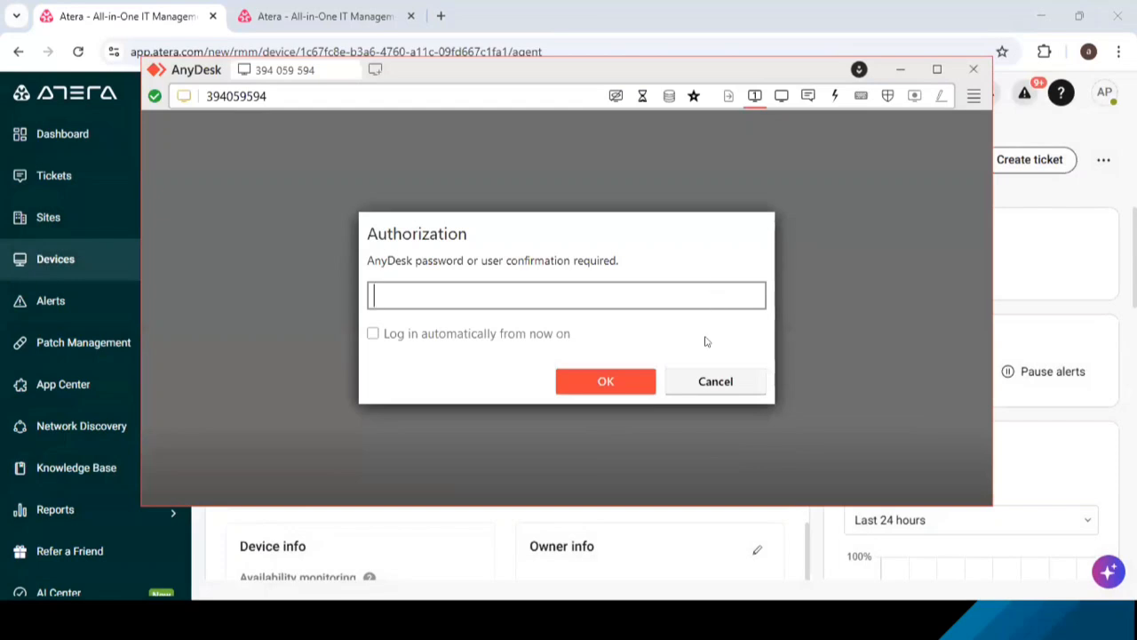
{"action": "key", "text": "ctrl+v"}
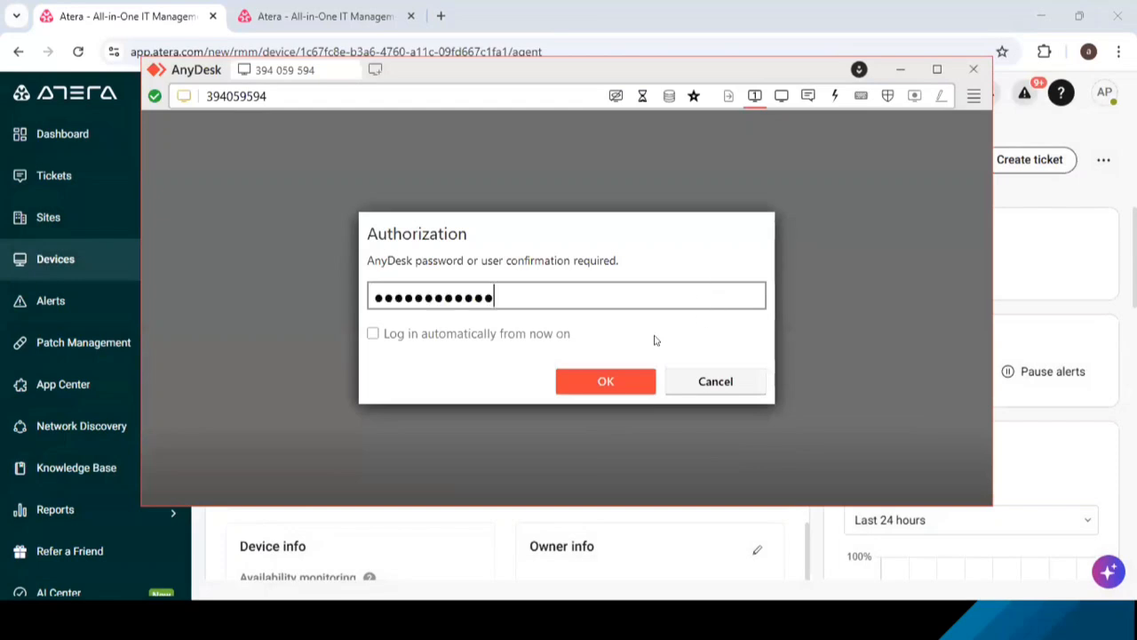
{"action": "left_click", "coordinate": [602, 380]}
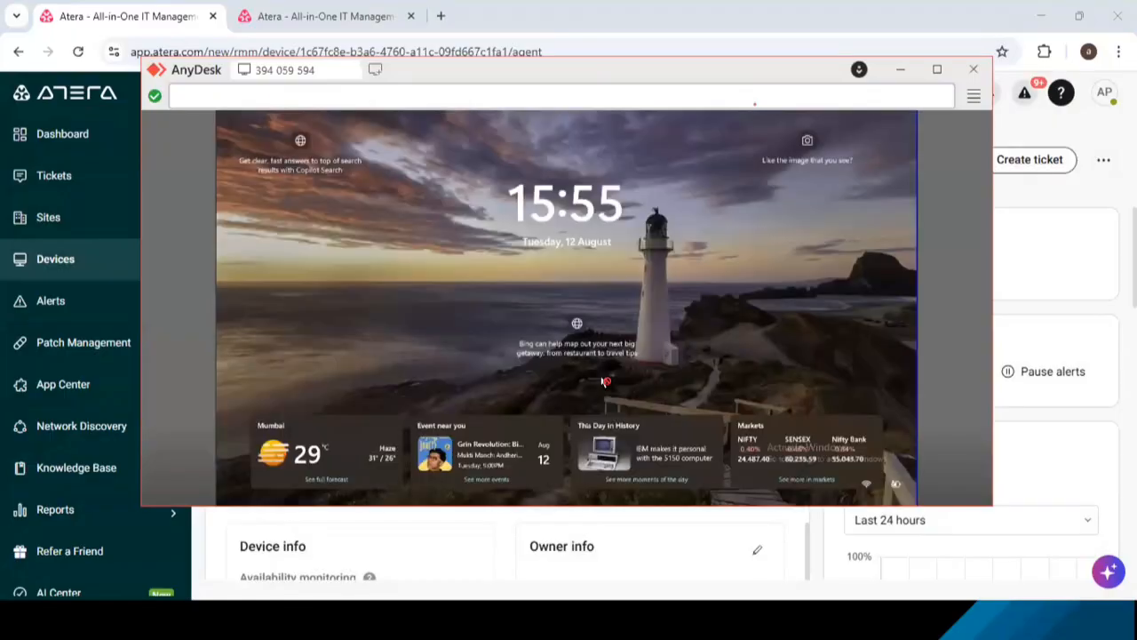
- Sign in to the remote Windows session with the account password and minimize the open terminal window
{"action": "type", "text": "*******"}
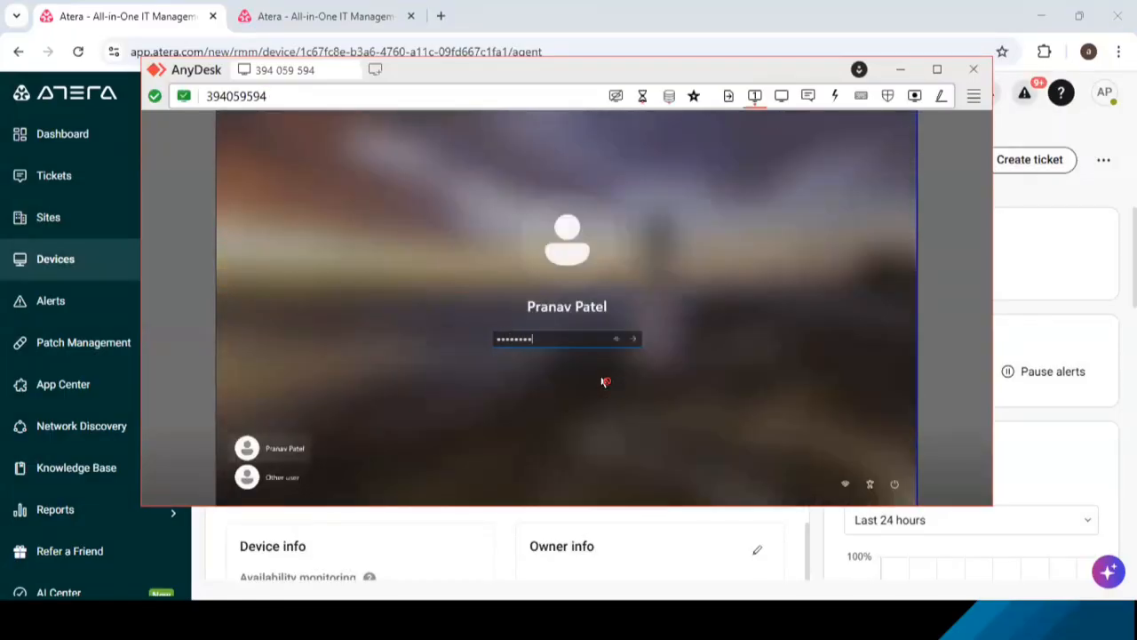
{"action": "key", "text": "Return"}
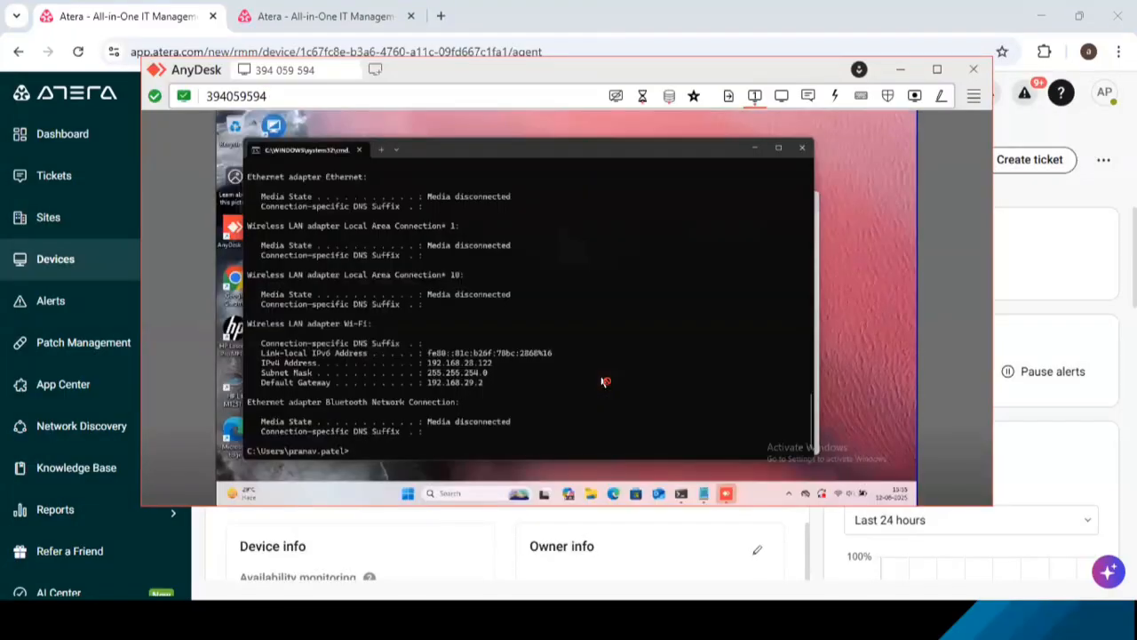
{"action": "left_click", "coordinate": [751, 147]}
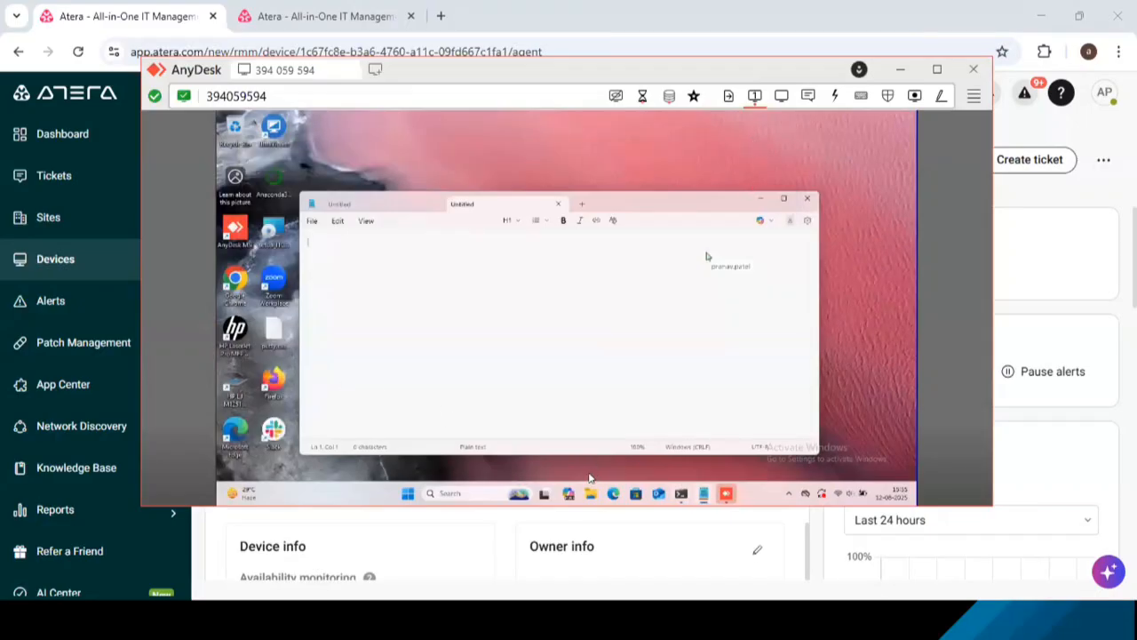
- Check the remote device's C drive for NewFolder in File Explorer, then end the AnyDesk session
{"action": "left_click", "coordinate": [590, 494]}
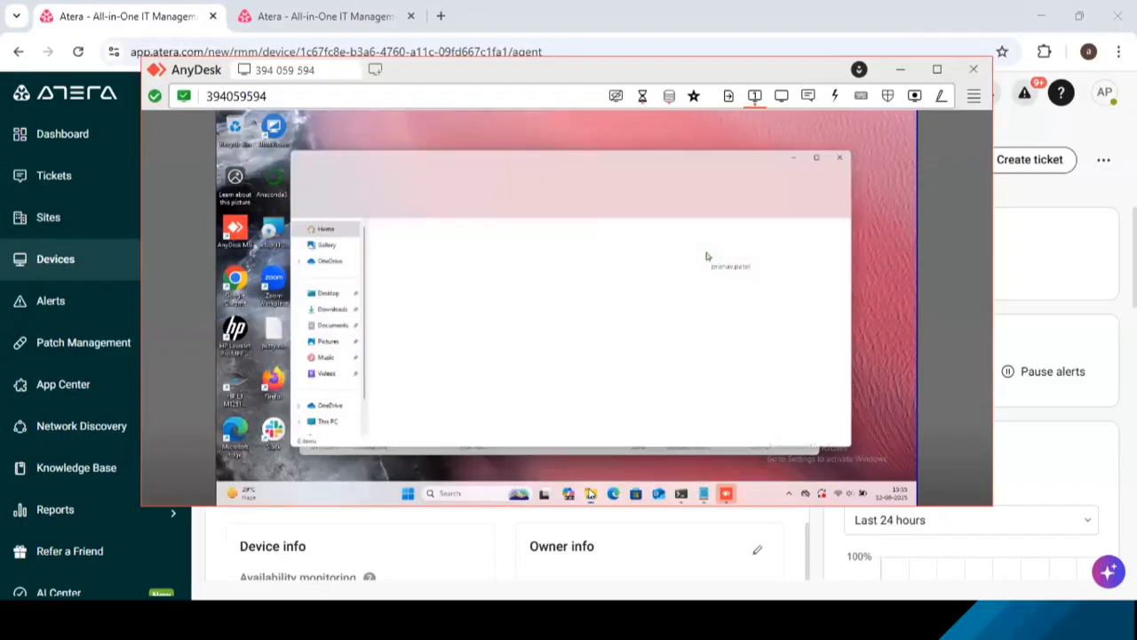
{"action": "left_click", "coordinate": [317, 425]}
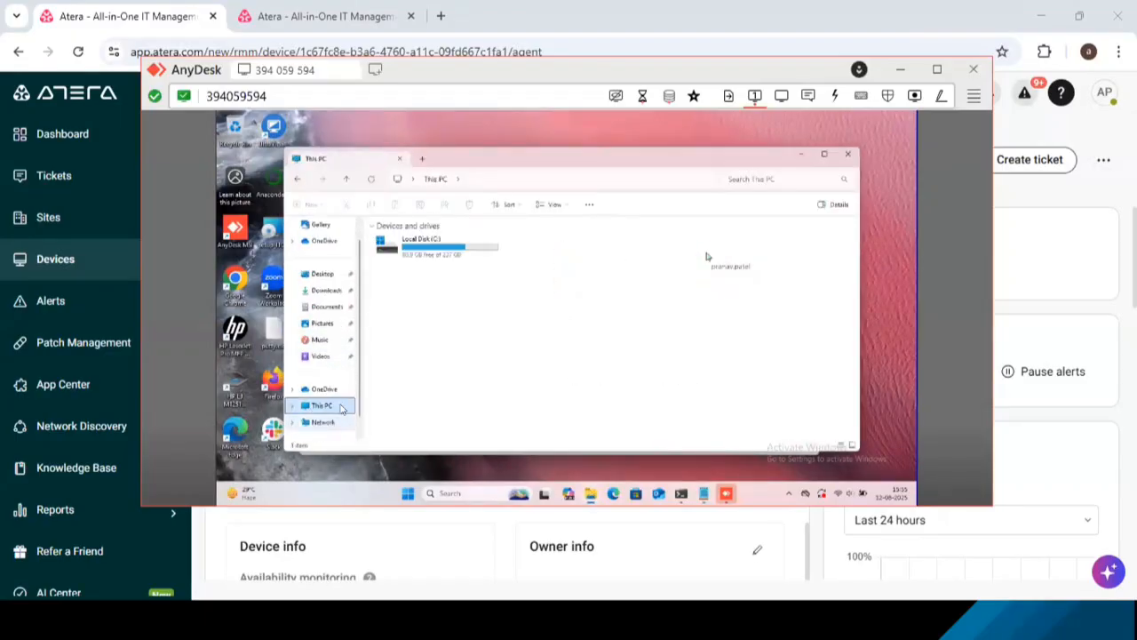
{"action": "left_click", "coordinate": [422, 243]}
{"action": "double_click", "coordinate": [421, 243]}
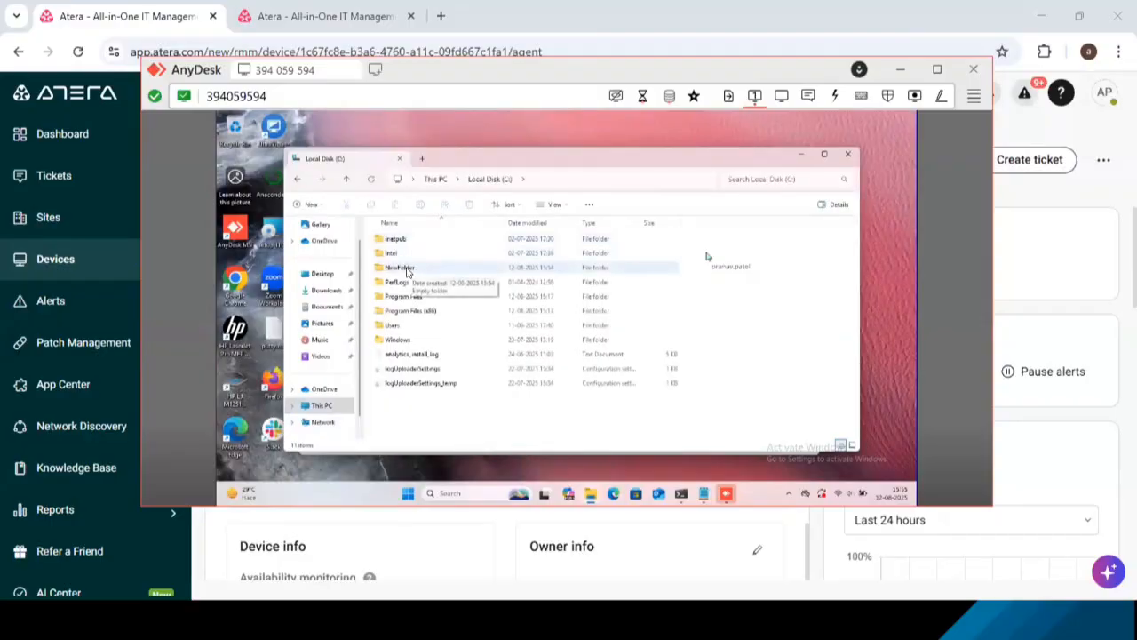
{"action": "left_click", "coordinate": [408, 269]}
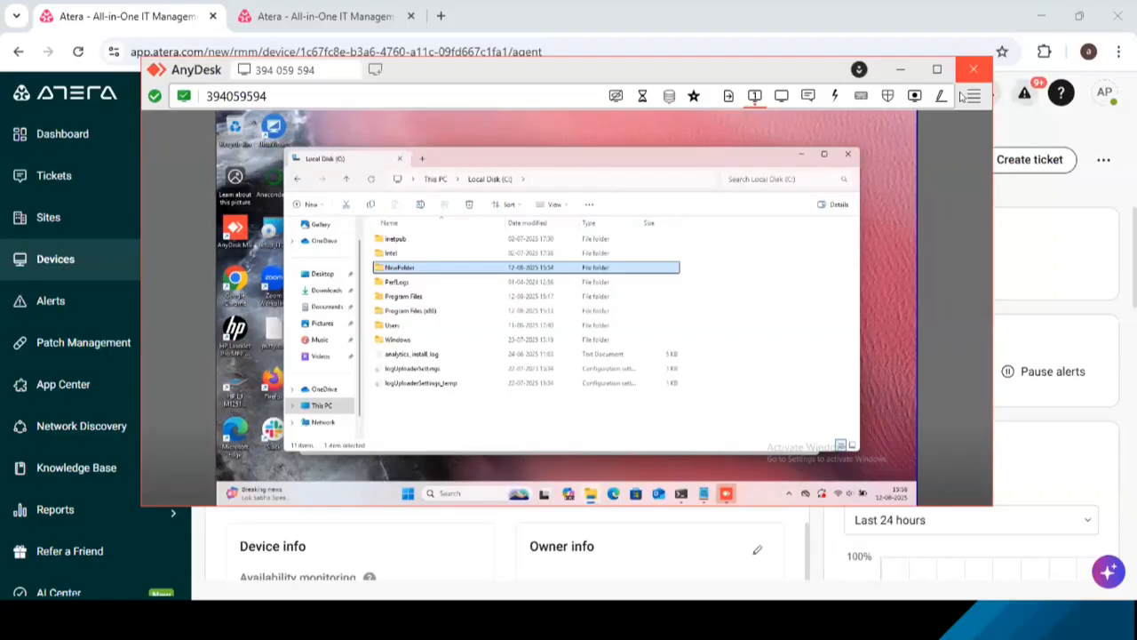
{"action": "left_click", "coordinate": [974, 69]}
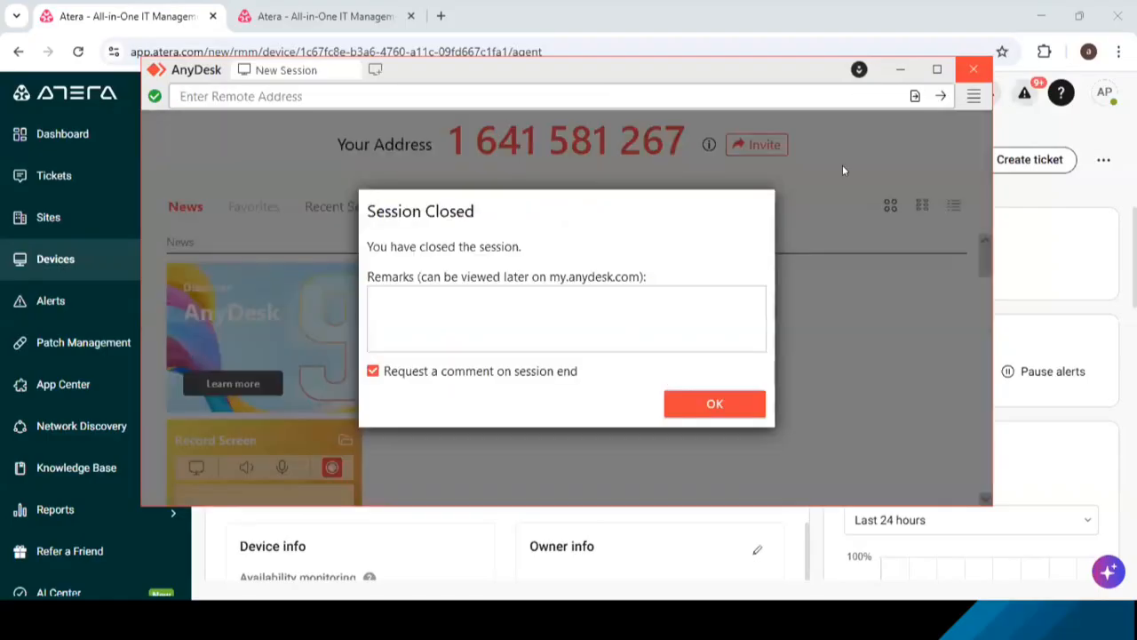
{"action": "left_click", "coordinate": [972, 69]}
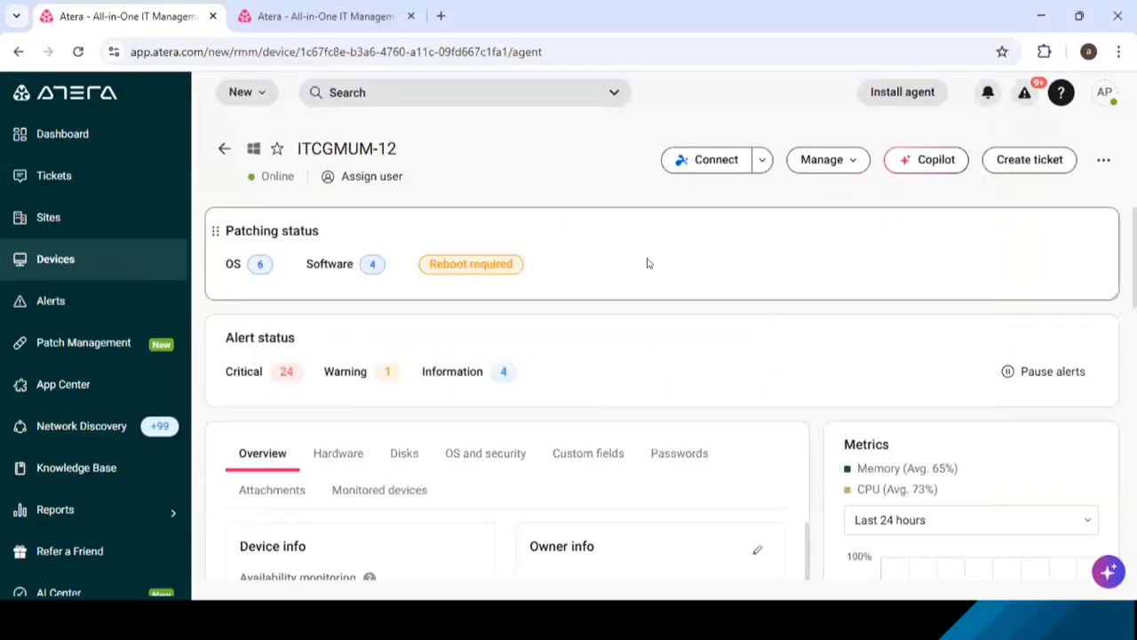
{"action": "left_click", "coordinate": [763, 159]}
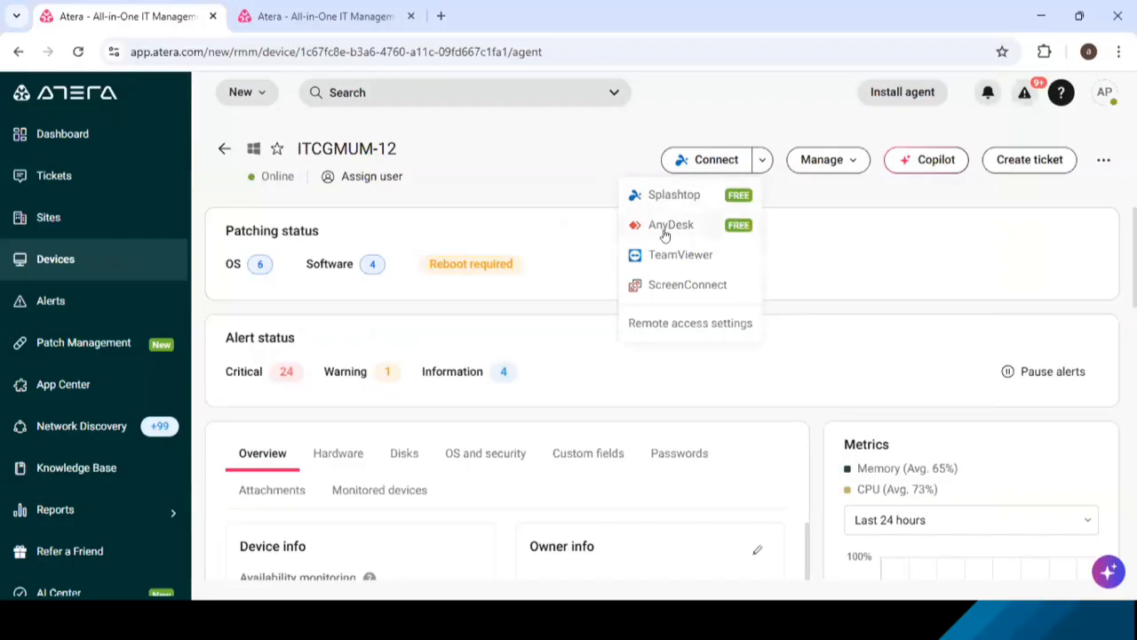
{"action": "left_click", "coordinate": [828, 264]}
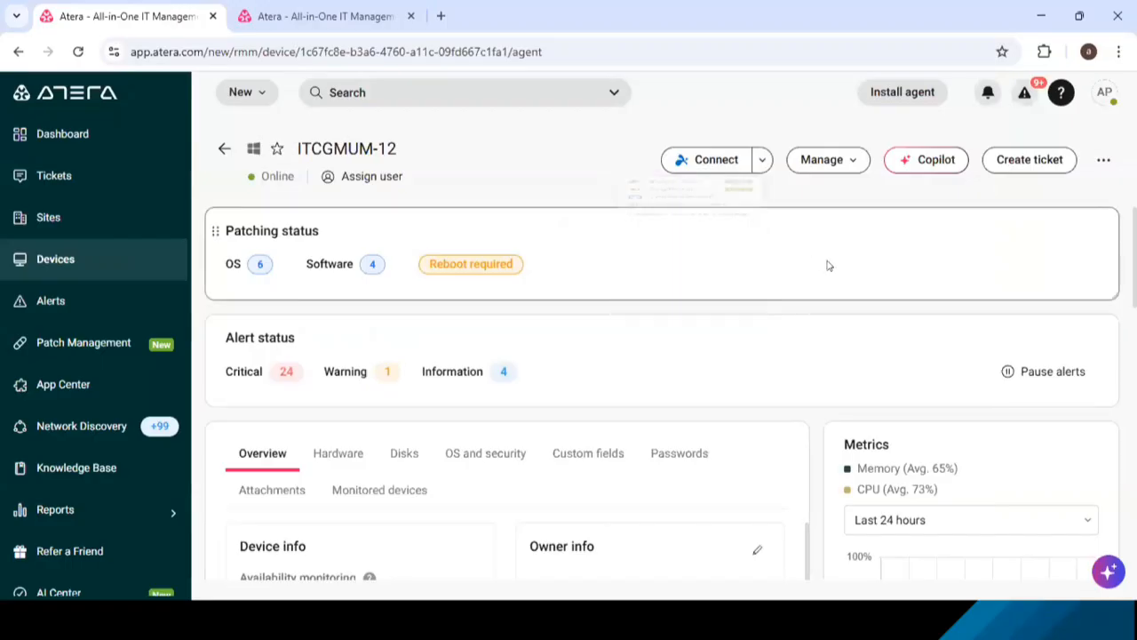
{"action": "left_click", "coordinate": [850, 167]}
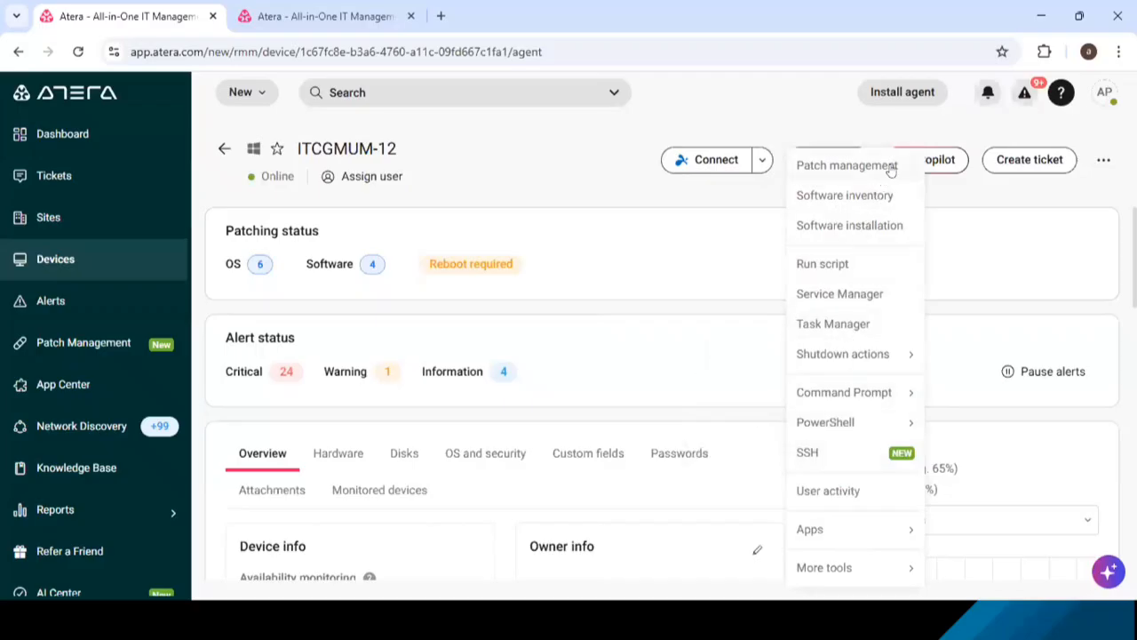
{"action": "left_click", "coordinate": [713, 204]}
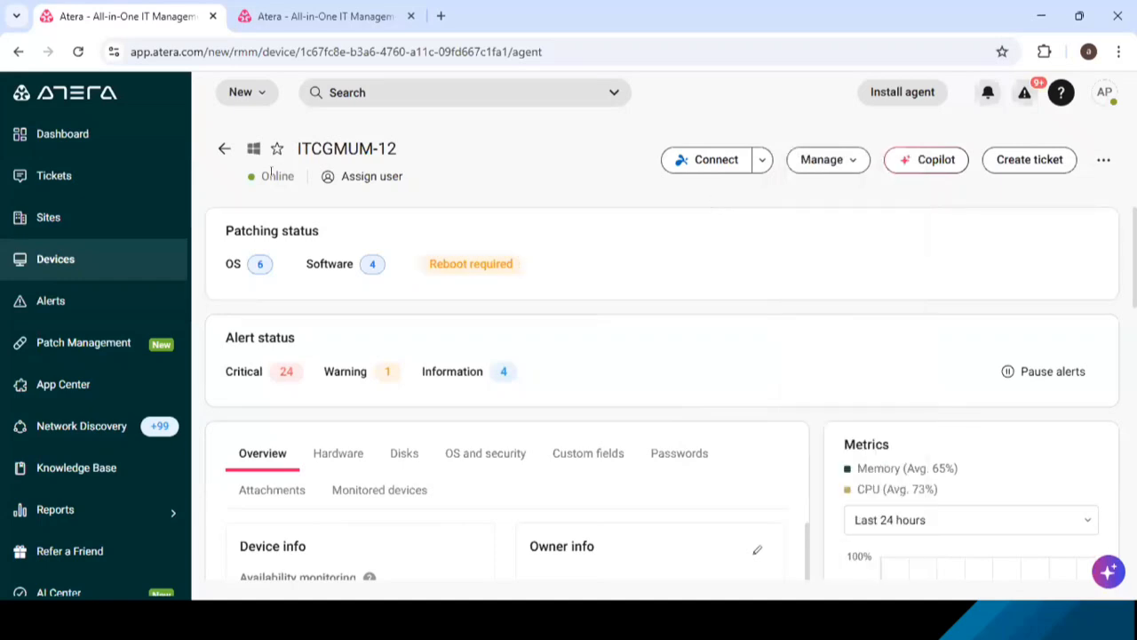
- Return to the device list, search for ITCGMUM-30, and open that device's page
{"action": "left_click", "coordinate": [222, 149]}
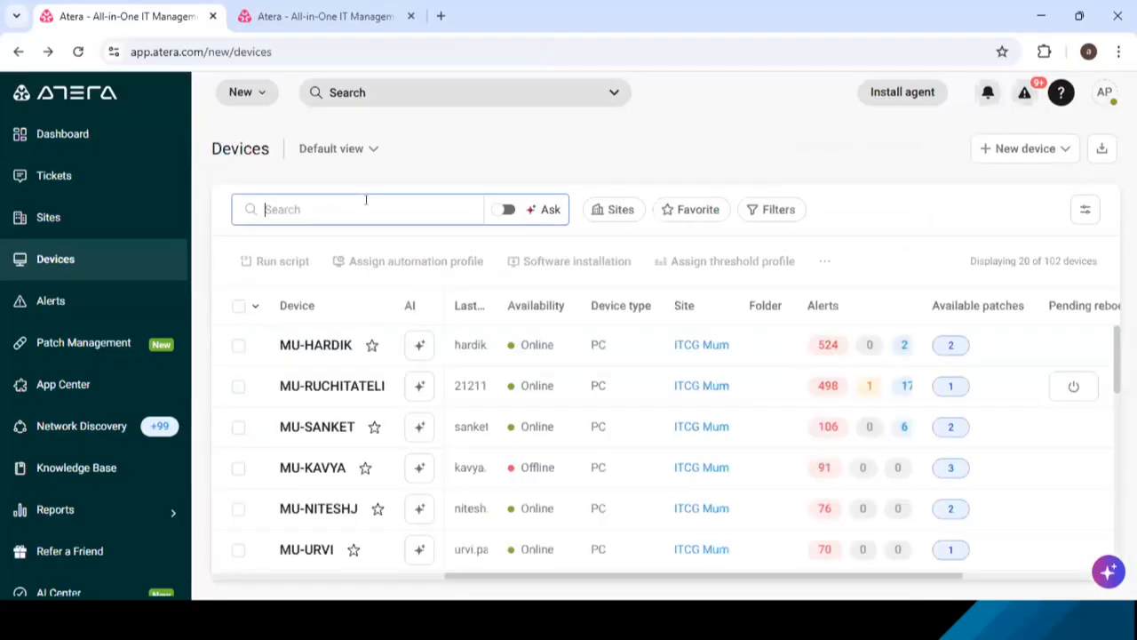
{"action": "type", "text": "l"}
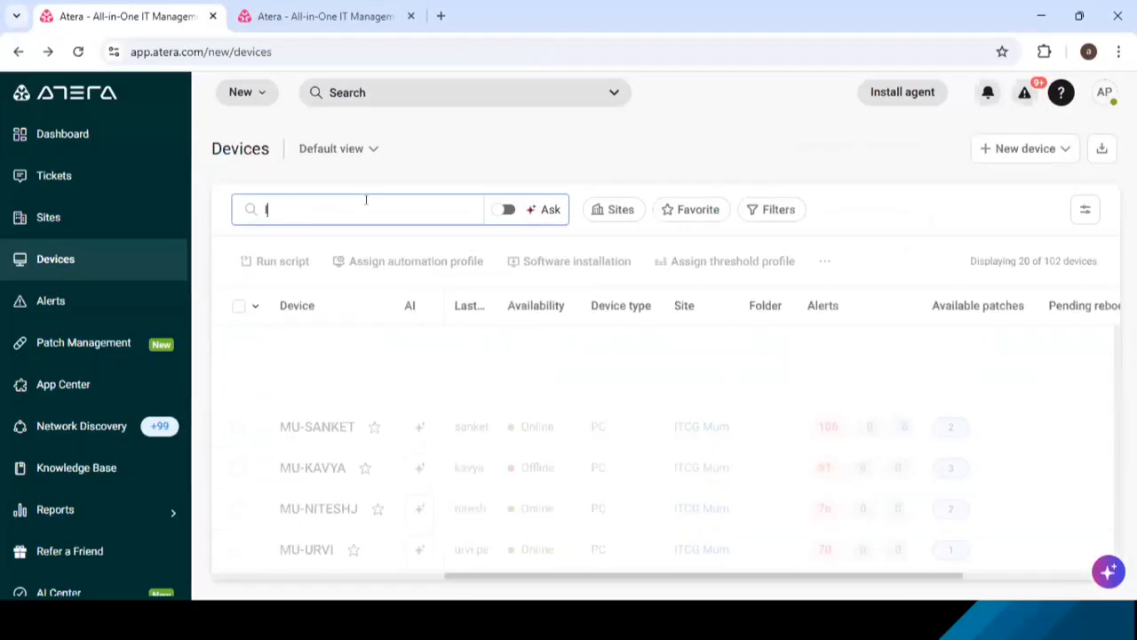
{"action": "type", "text": "TCGMUM-3"}
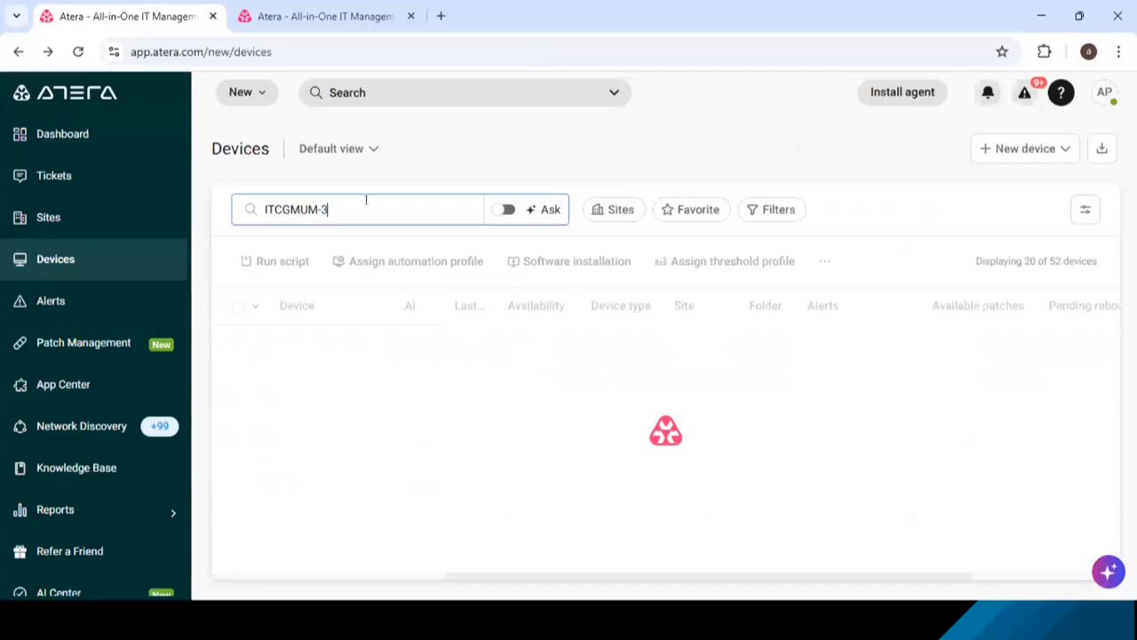
{"action": "type", "text": "0"}
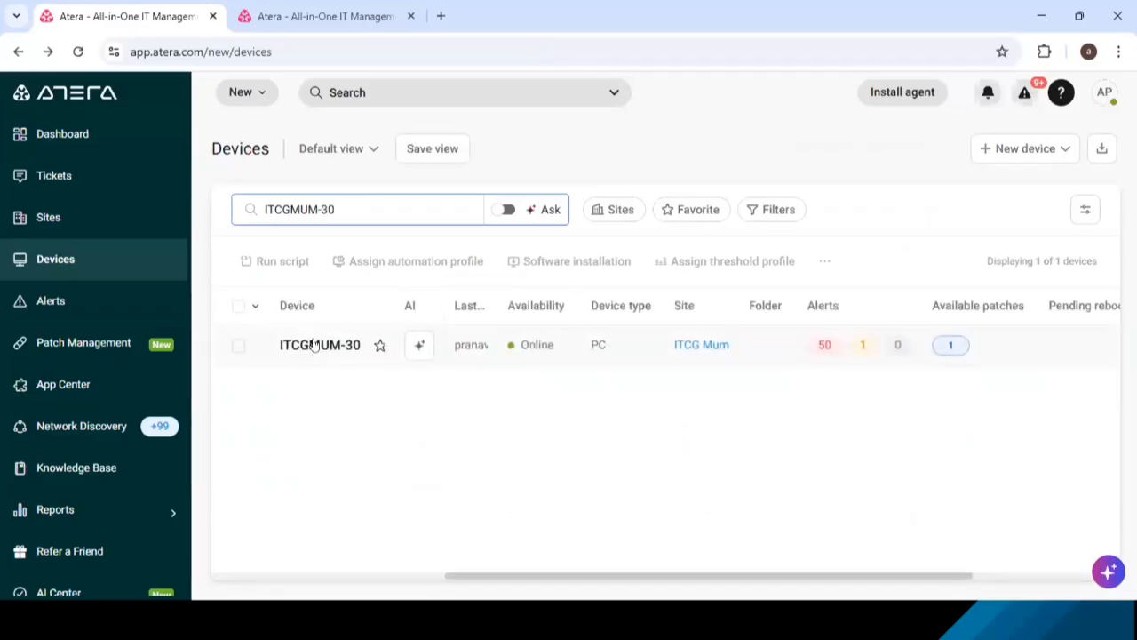
{"action": "left_click", "coordinate": [313, 345]}
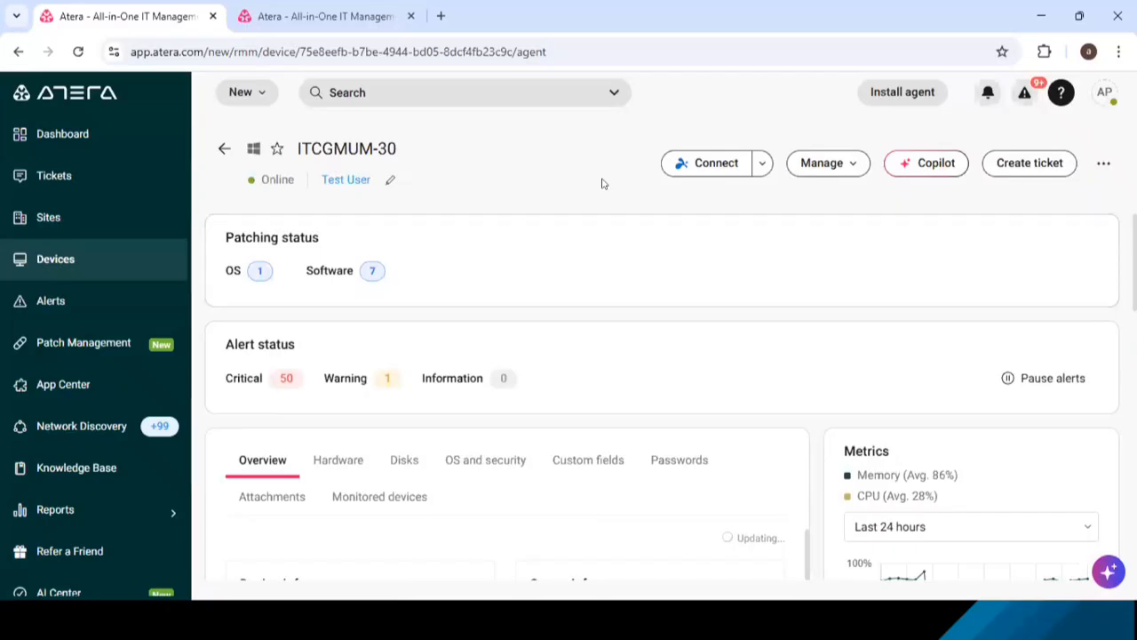
- Open Programs and Features in the local computer's Control Panel and look through the installed programs
{"action": "key", "text": "super+r"}
{"action": "type", "text": "contr"}
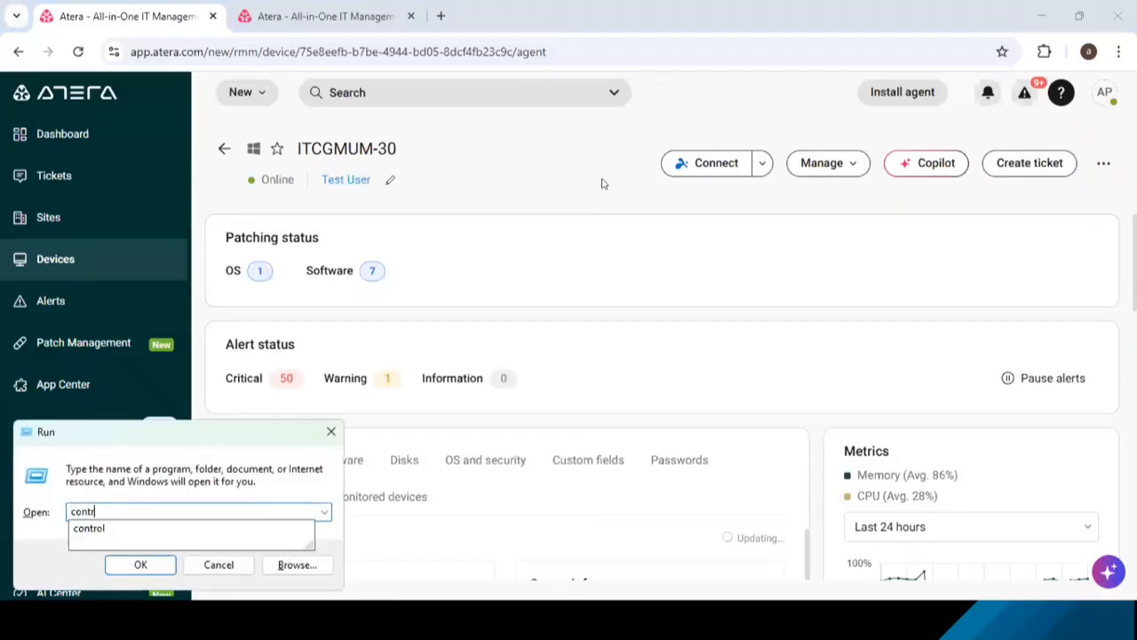
{"action": "type", "text": "ol"}
{"action": "key", "text": "Return"}
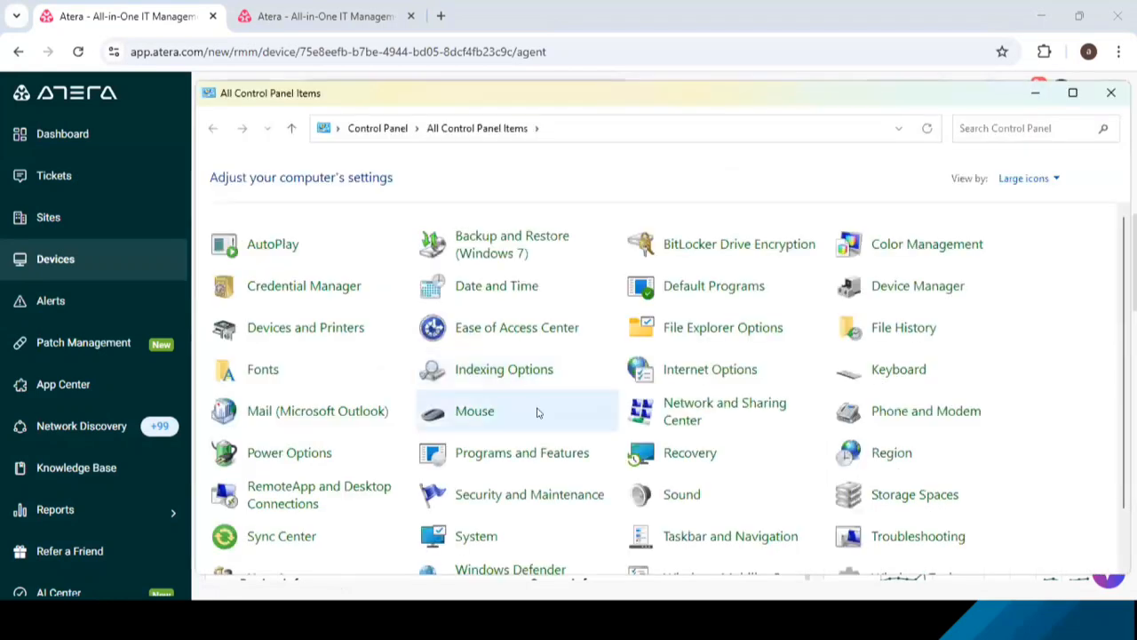
{"action": "left_click", "coordinate": [520, 455]}
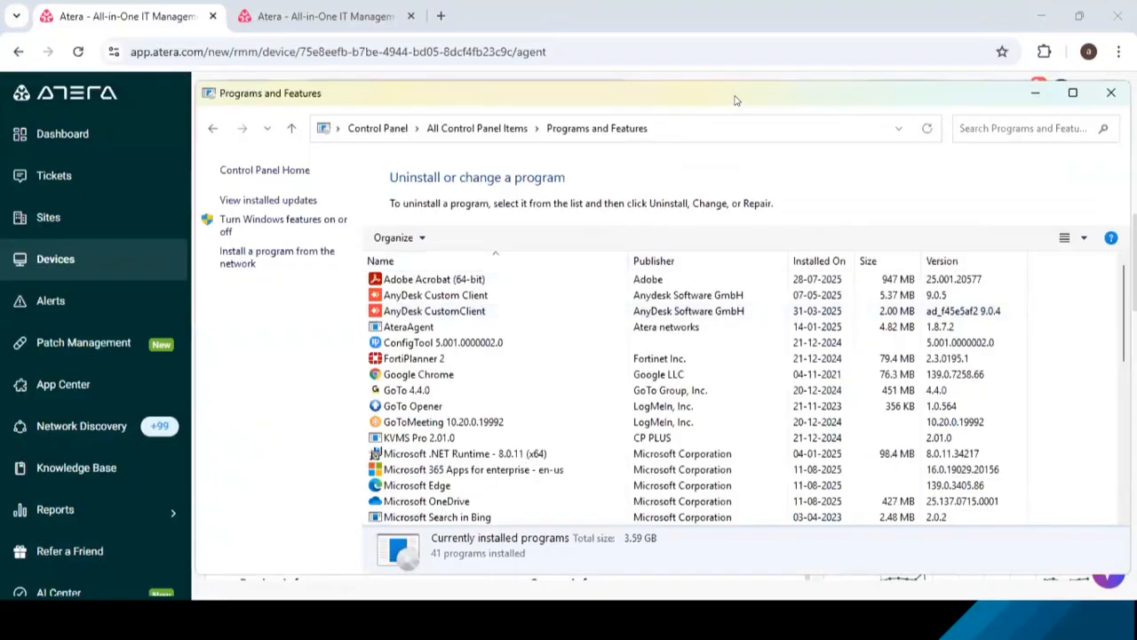
{"action": "left_click_drag", "start_coordinate": [735, 100], "coordinate": [597, 88]}
{"action": "scroll", "coordinate": [613, 269], "scroll_direction": "down", "scroll_amount": 3}
{"action": "scroll", "coordinate": [613, 269], "scroll_direction": "up", "scroll_amount": 3}
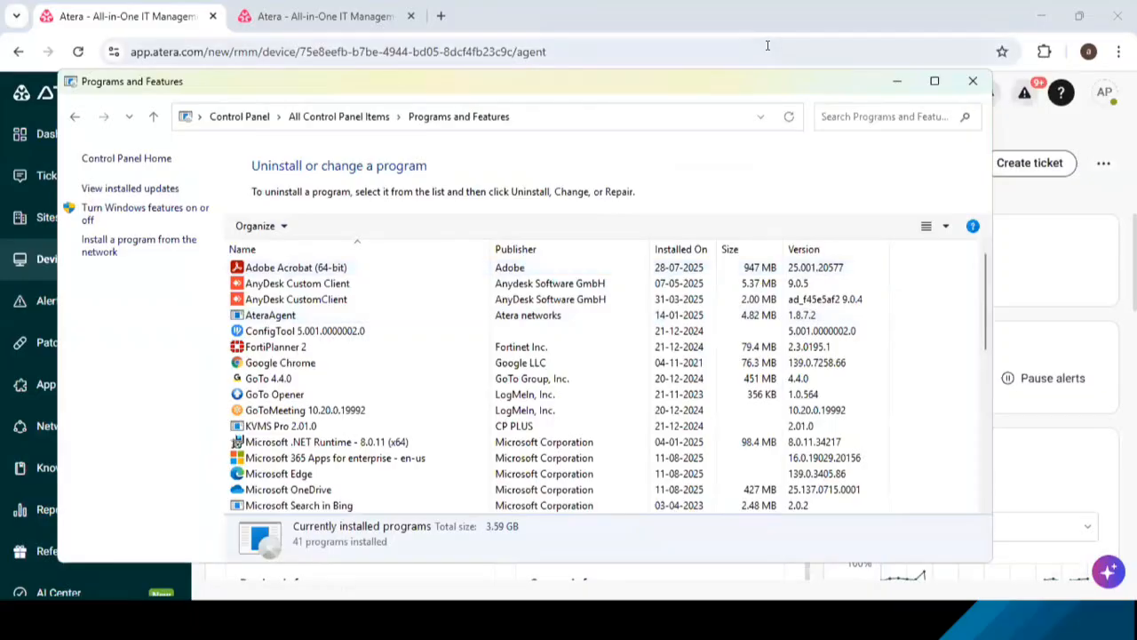
- Return to the ITCGMUM-30 device page and open its Software Inventory
{"action": "left_click", "coordinate": [351, 17]}
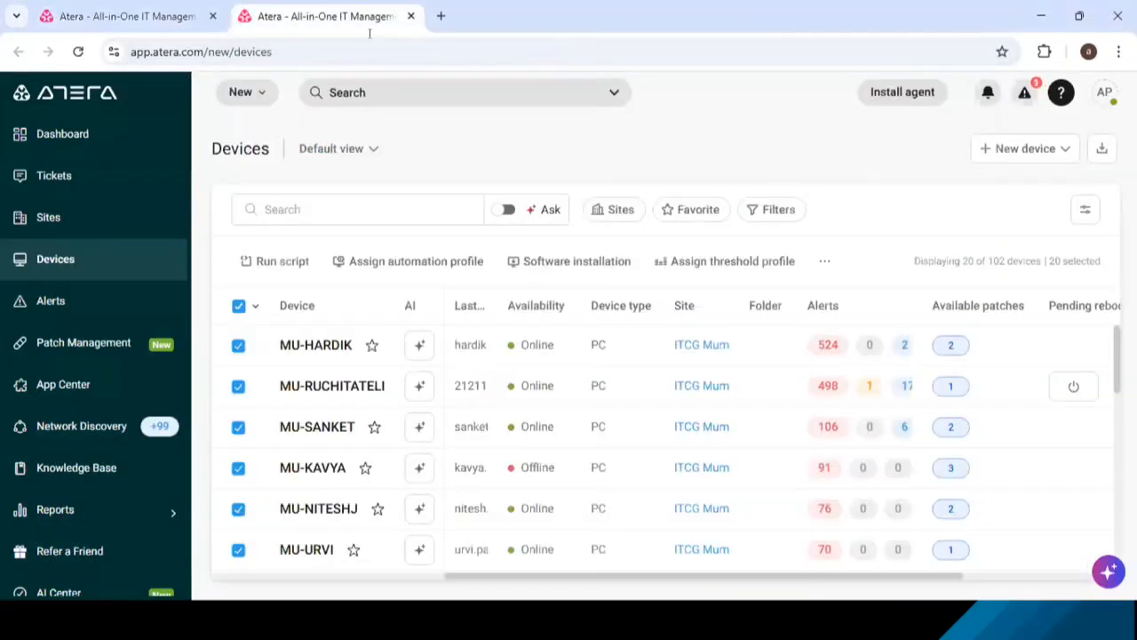
{"action": "left_click", "coordinate": [177, 19]}
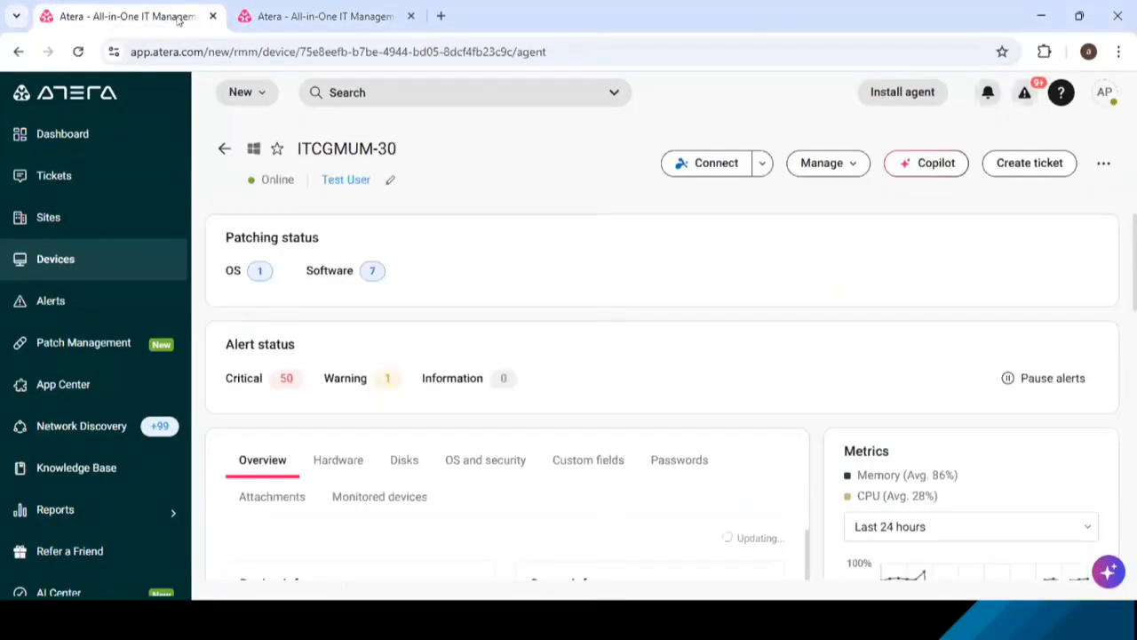
{"action": "left_click", "coordinate": [850, 166]}
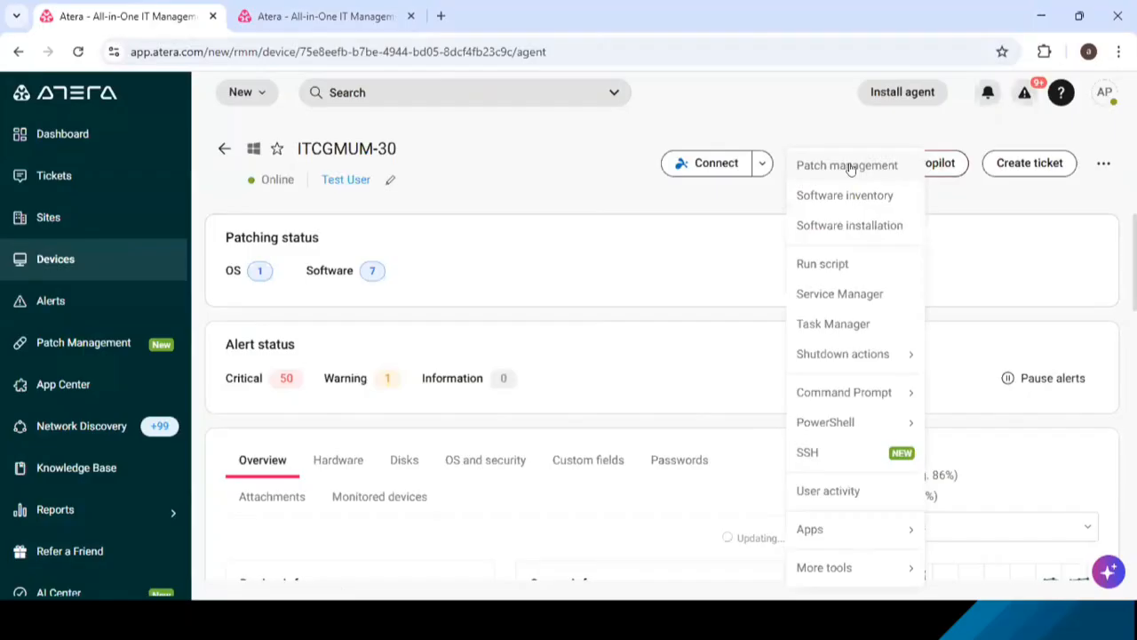
{"action": "left_click", "coordinate": [853, 195]}
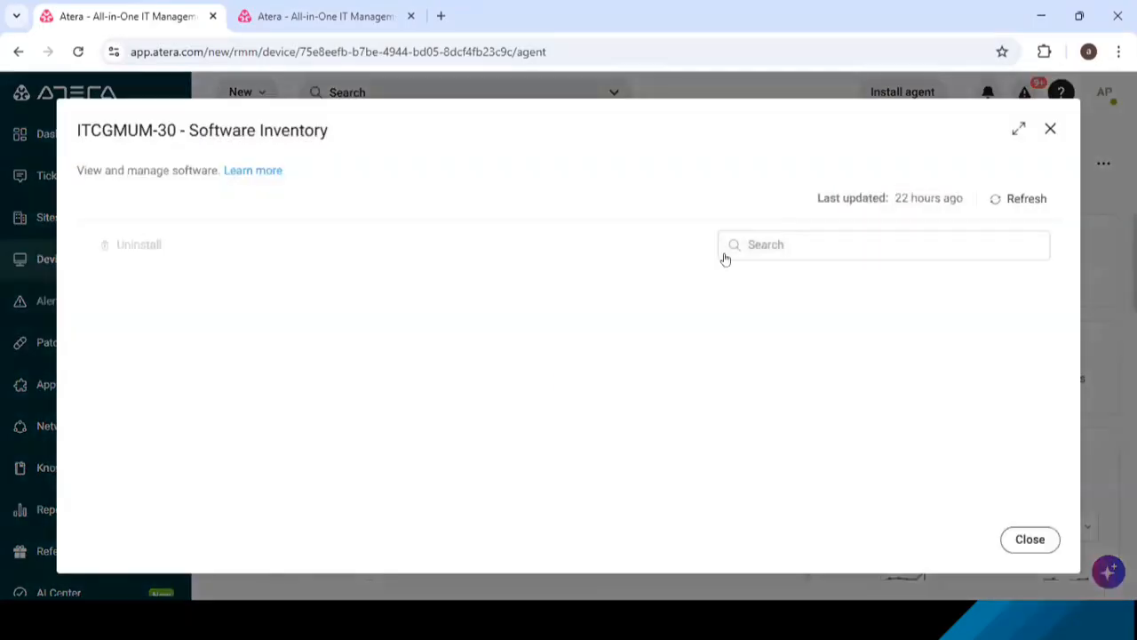
- Compare the ITCGMUM-30 software inventory with the local Programs and Features list side by side
{"action": "triple_click", "coordinate": [485, 118]}
{"action": "left_click", "coordinate": [561, 130]}
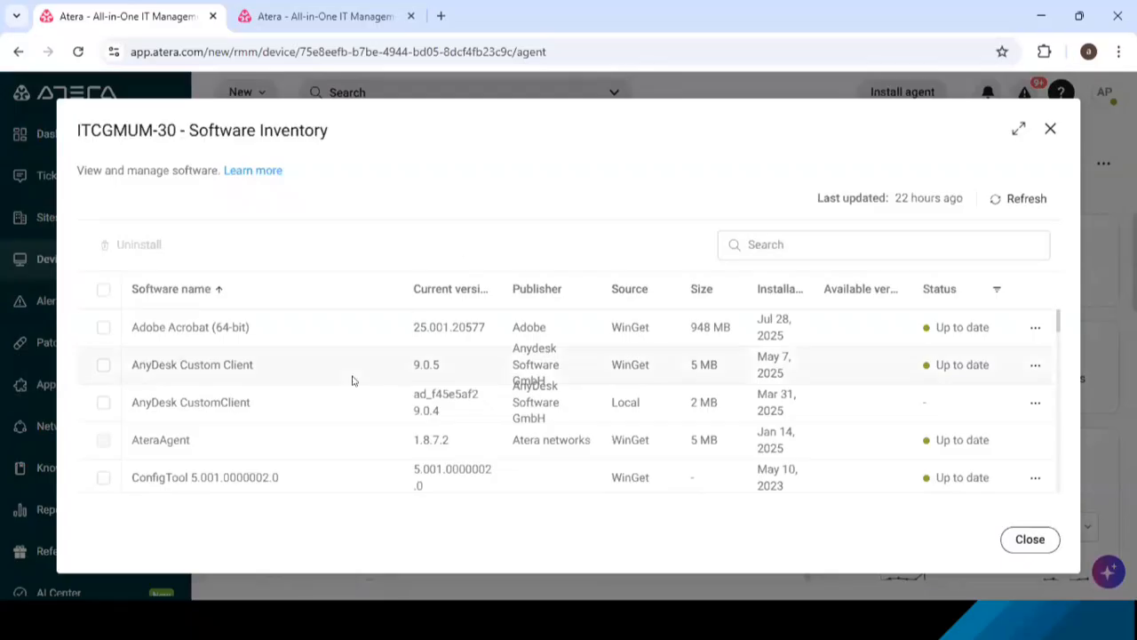
{"action": "key", "text": "alt+Tab"}
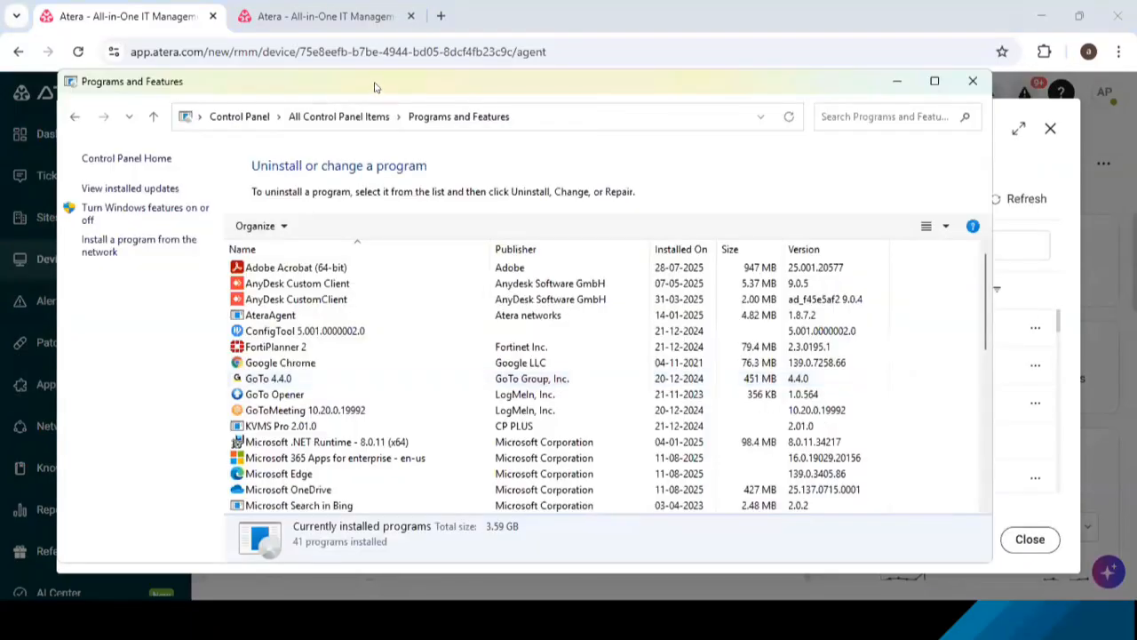
{"action": "left_click_drag", "start_coordinate": [375, 86], "coordinate": [630, 88]}
{"action": "scroll", "coordinate": [235, 377], "scroll_direction": "down", "scroll_amount": 2}
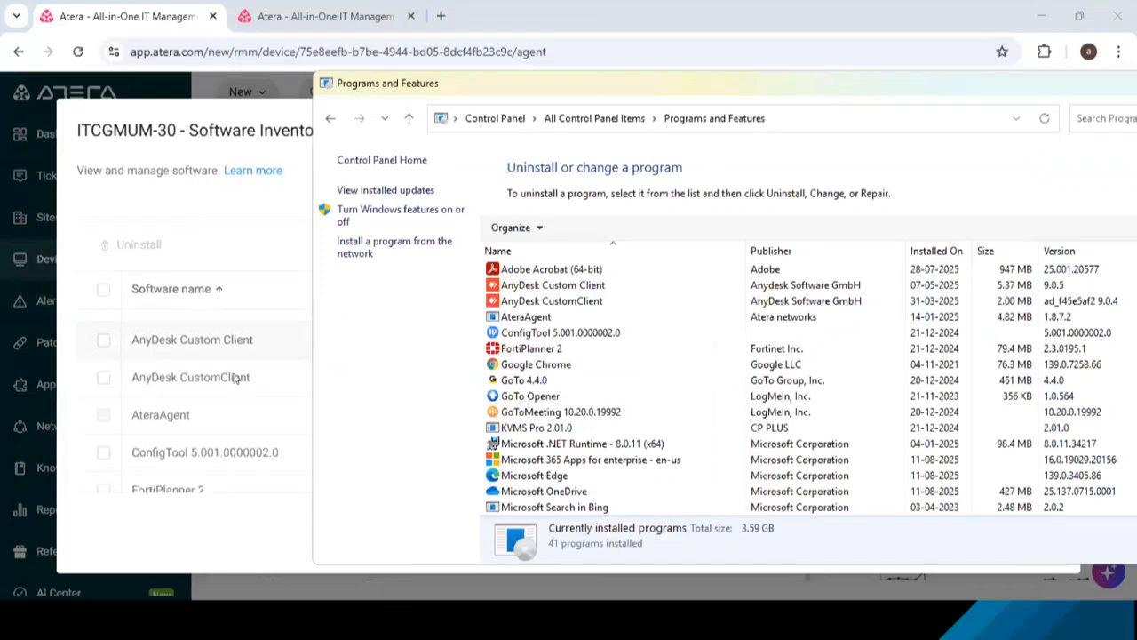
{"action": "scroll", "coordinate": [236, 378], "scroll_direction": "down", "scroll_amount": 3}
{"action": "scroll", "coordinate": [236, 378], "scroll_direction": "up", "scroll_amount": 5}
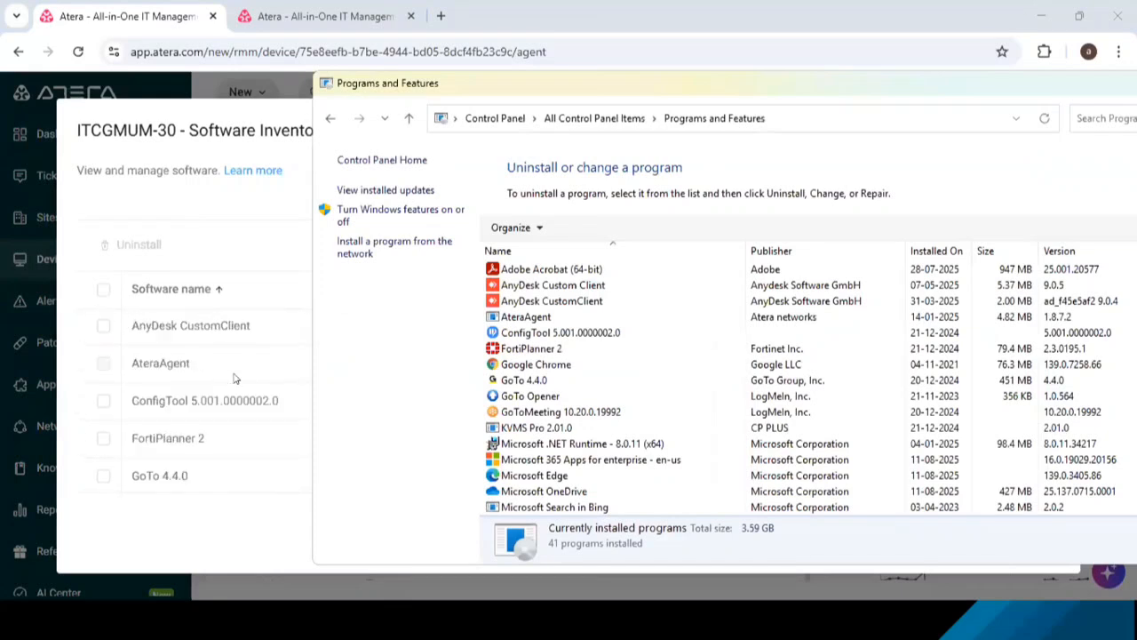
{"action": "left_click", "coordinate": [251, 113]}
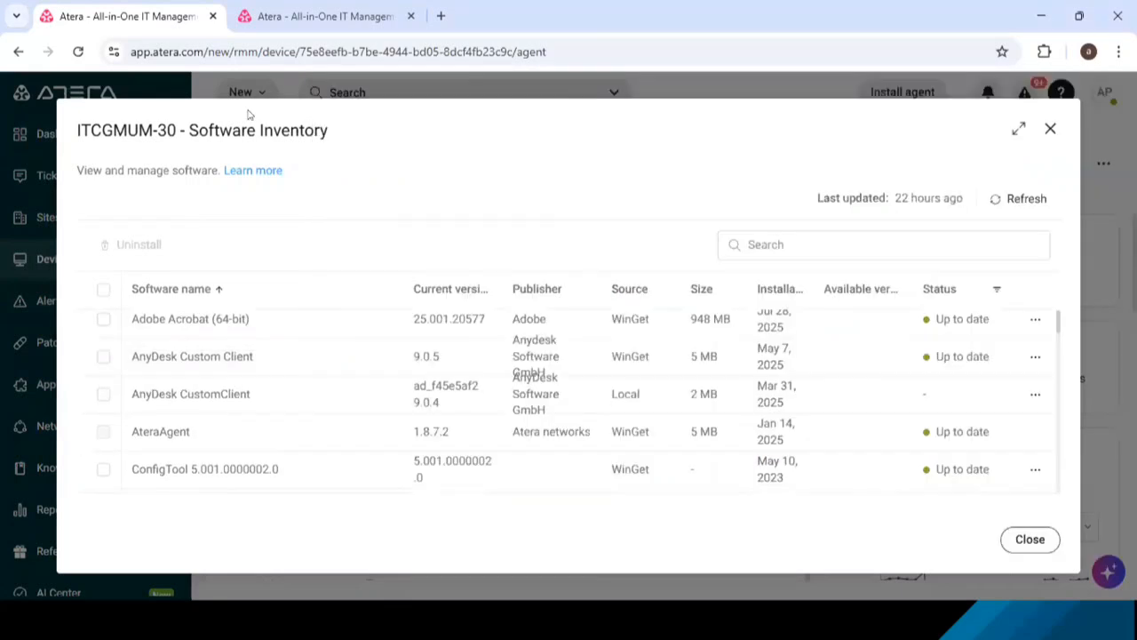
- Select Adobe Acrobat (64-bit) in the software inventory and view the actions available for it
{"action": "left_click", "coordinate": [103, 319]}
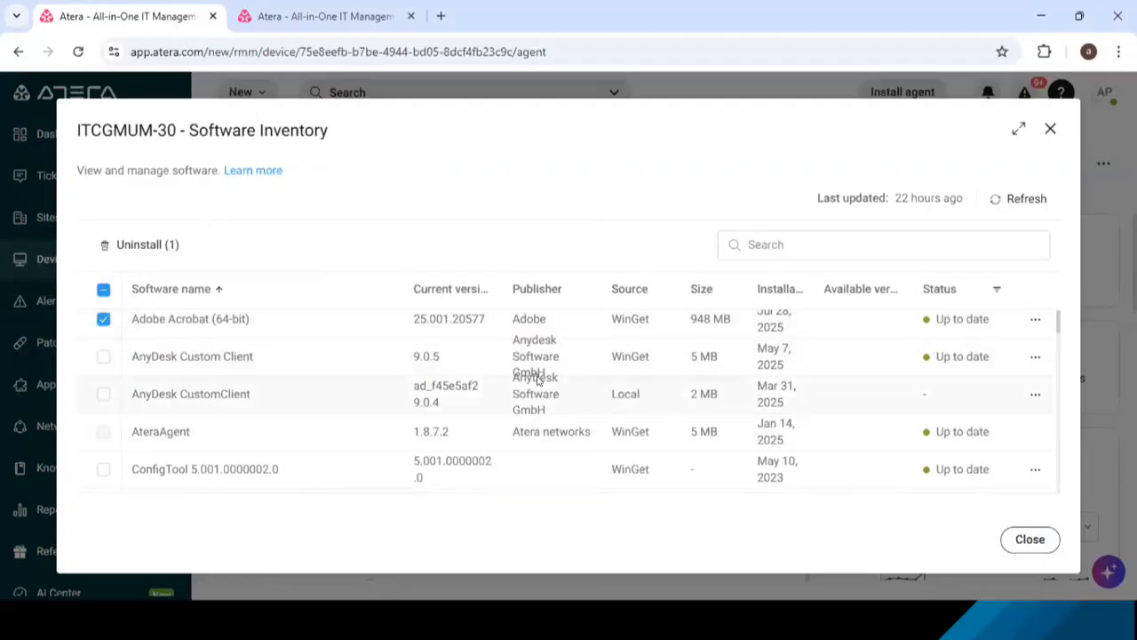
{"action": "scroll", "coordinate": [900, 379], "scroll_direction": "up", "scroll_amount": 1}
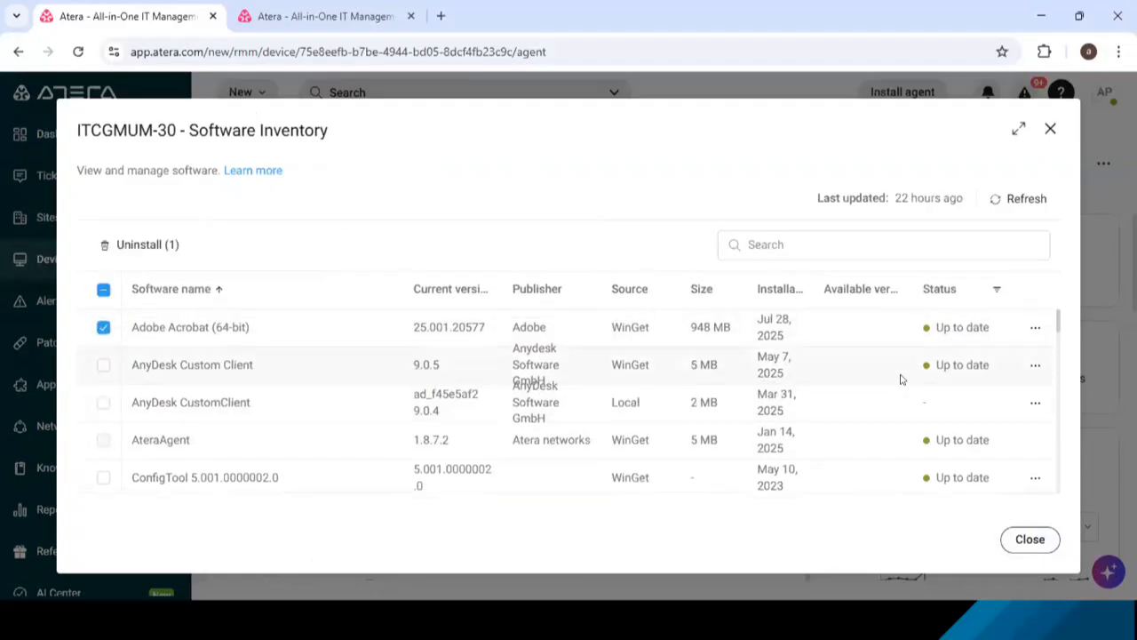
{"action": "left_click", "coordinate": [1036, 327]}
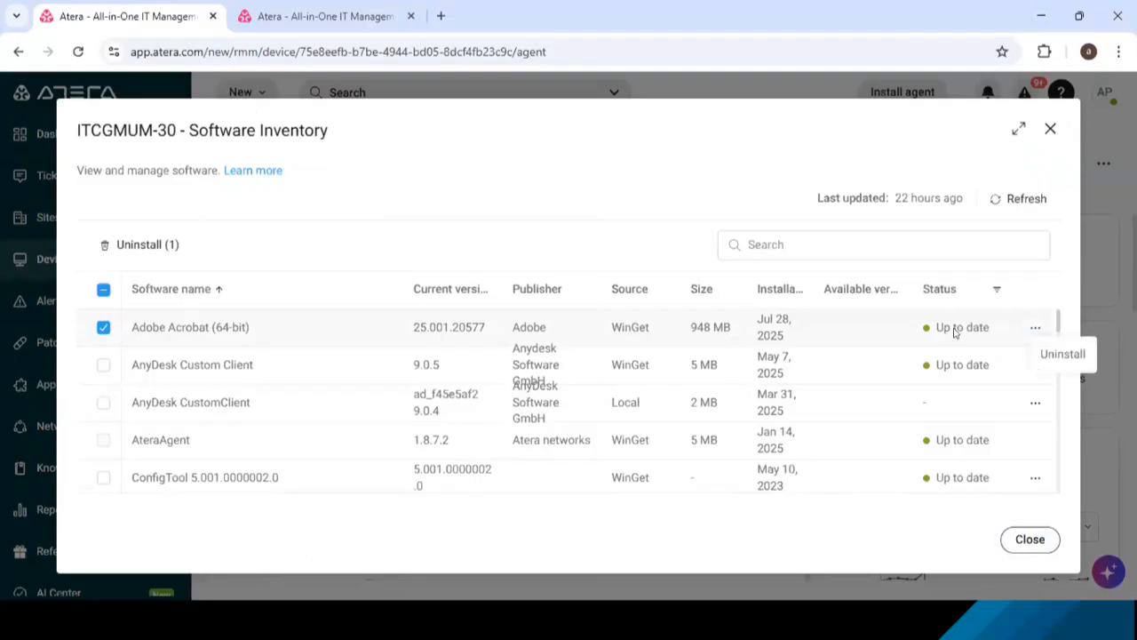
{"action": "left_click", "coordinate": [684, 248]}
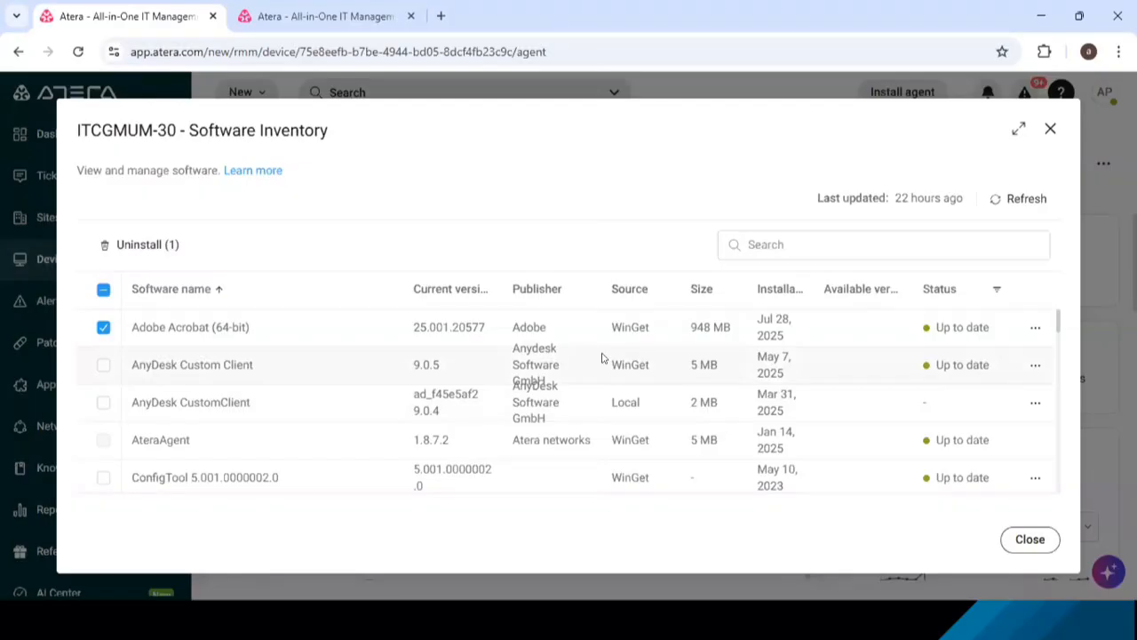
- Examine Google Chrome's current version, available version, update status, and available actions in the software inventory
{"action": "scroll", "coordinate": [601, 358], "scroll_direction": "down", "scroll_amount": 5}
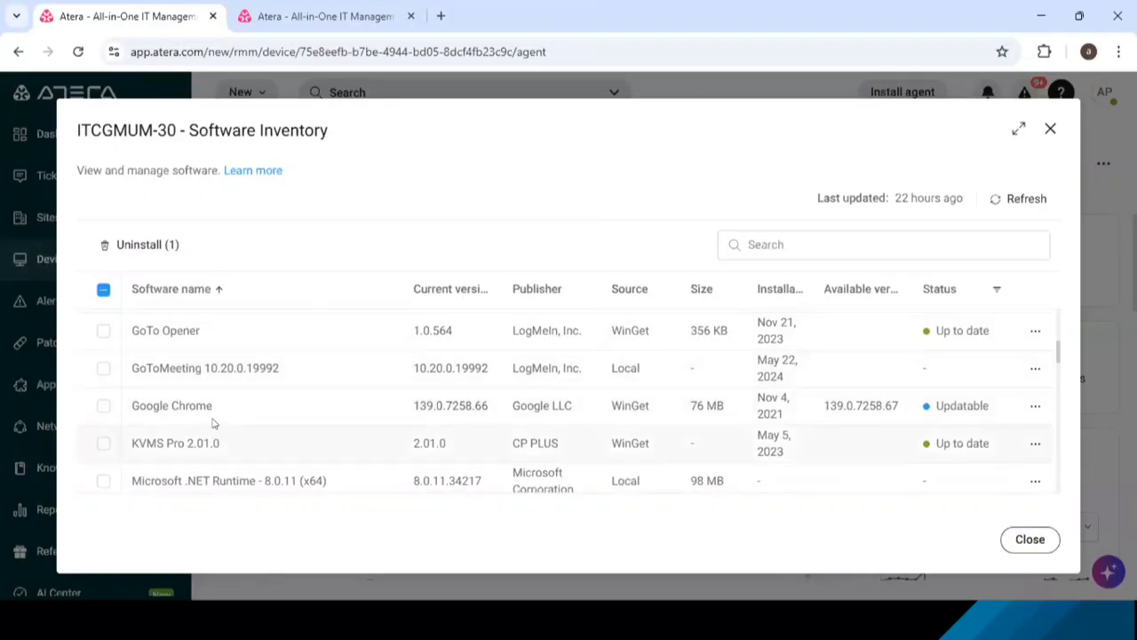
{"action": "left_click_drag", "start_coordinate": [125, 406], "coordinate": [216, 407]}
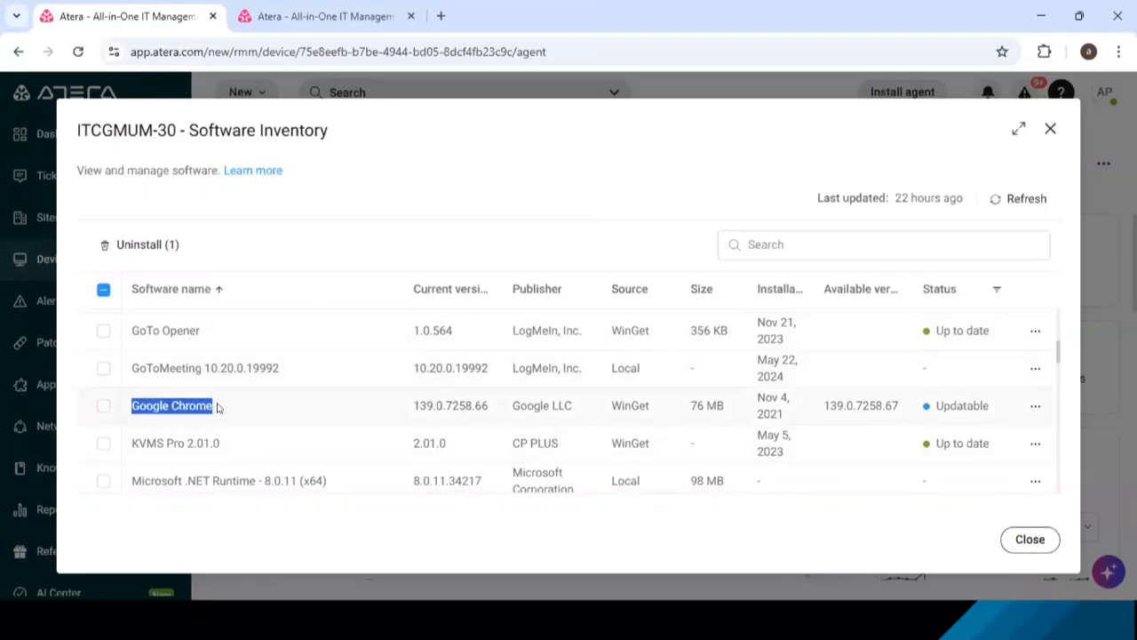
{"action": "left_click_drag", "start_coordinate": [488, 406], "coordinate": [415, 405]}
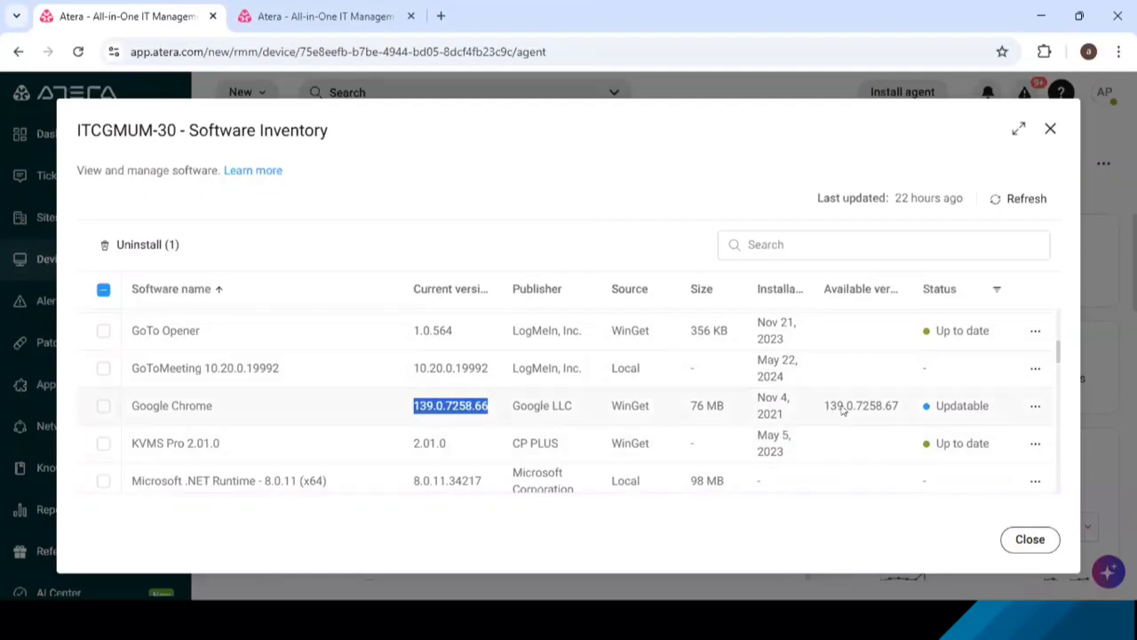
{"action": "left_click_drag", "start_coordinate": [899, 405], "coordinate": [855, 408]}
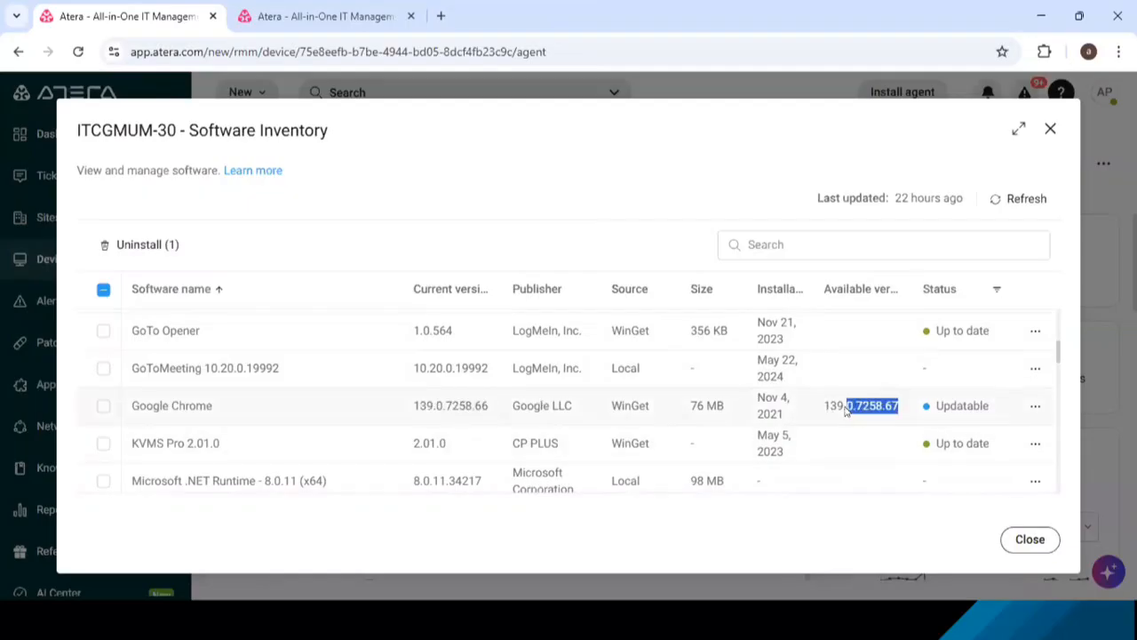
{"action": "left_click_drag", "start_coordinate": [991, 405], "coordinate": [926, 408]}
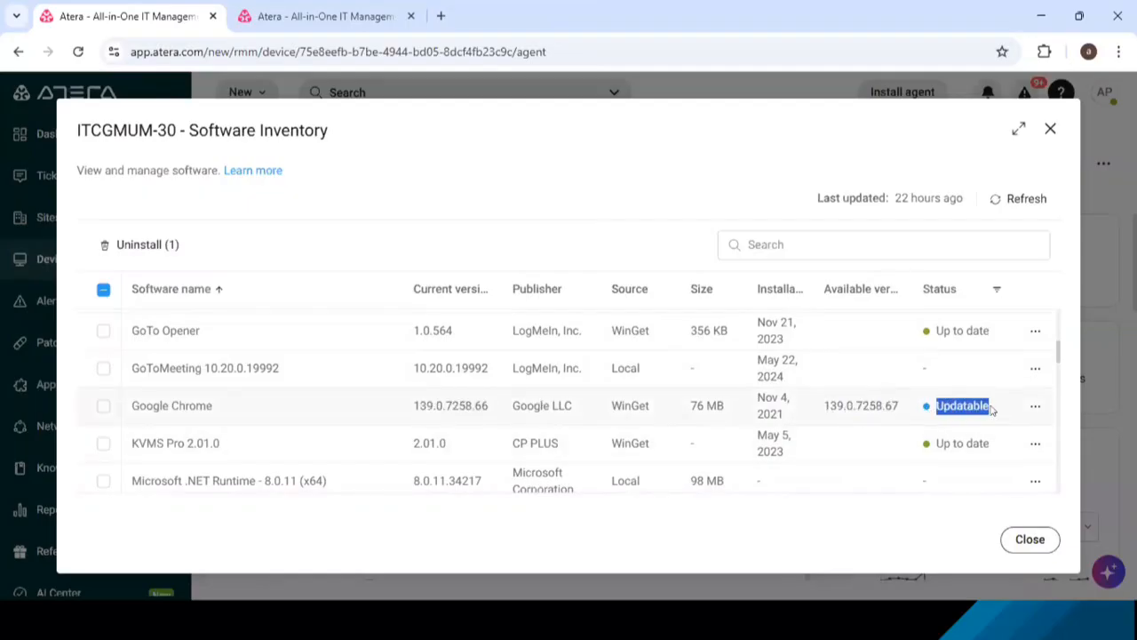
{"action": "left_click", "coordinate": [1033, 406]}
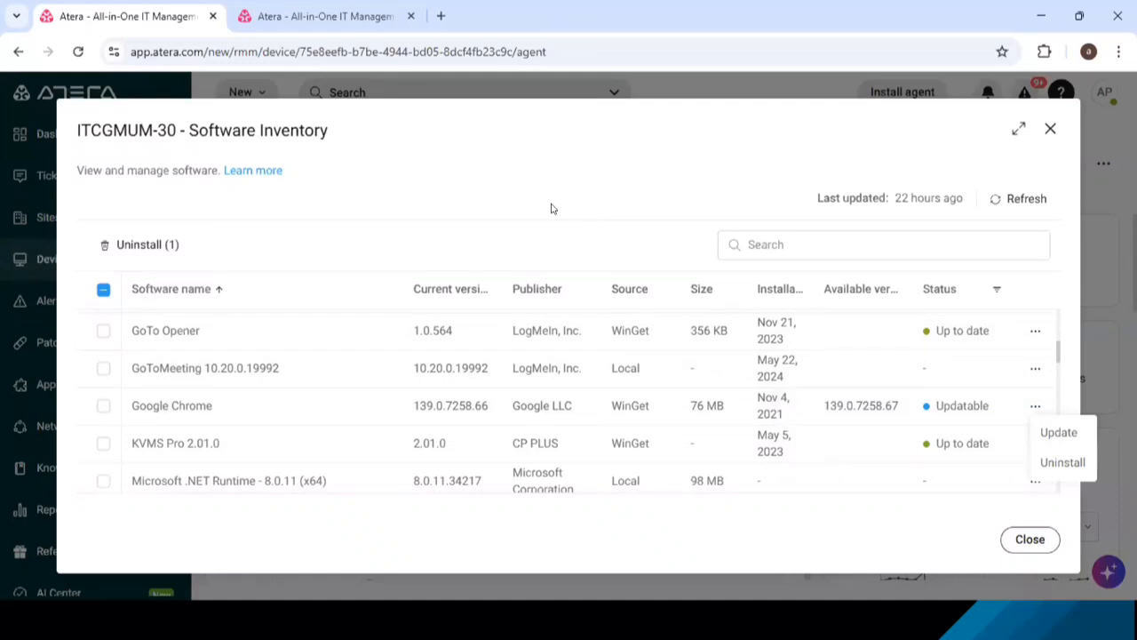
{"action": "left_click", "coordinate": [794, 178]}
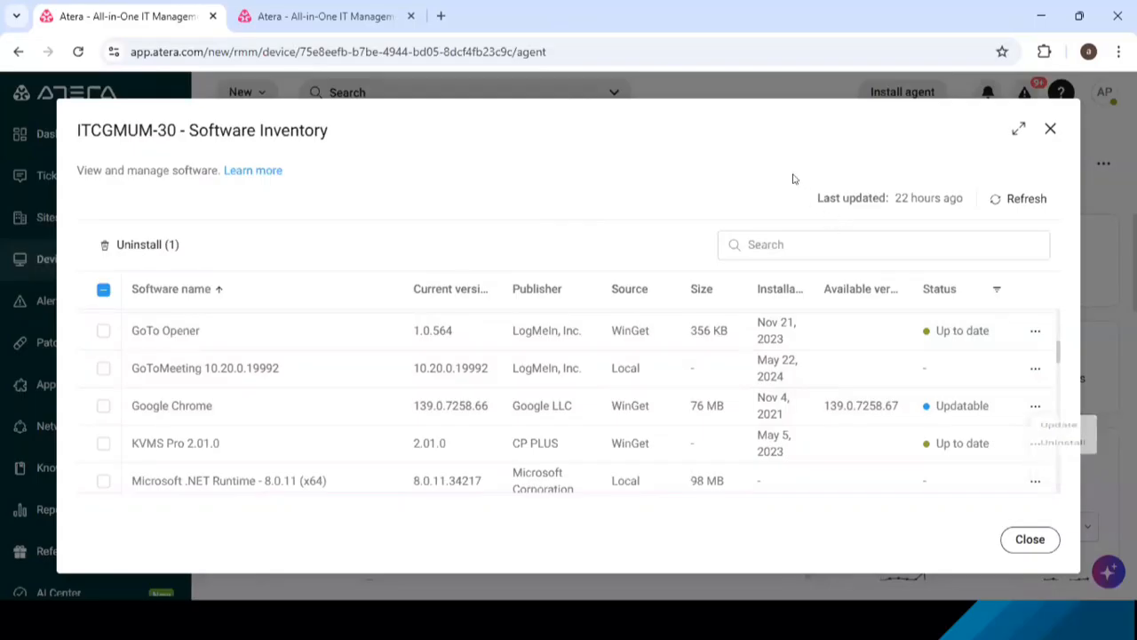
- Close the software inventory and switch to the IT Management Scenarios slide in the presentation
{"action": "left_click", "coordinate": [1030, 541]}
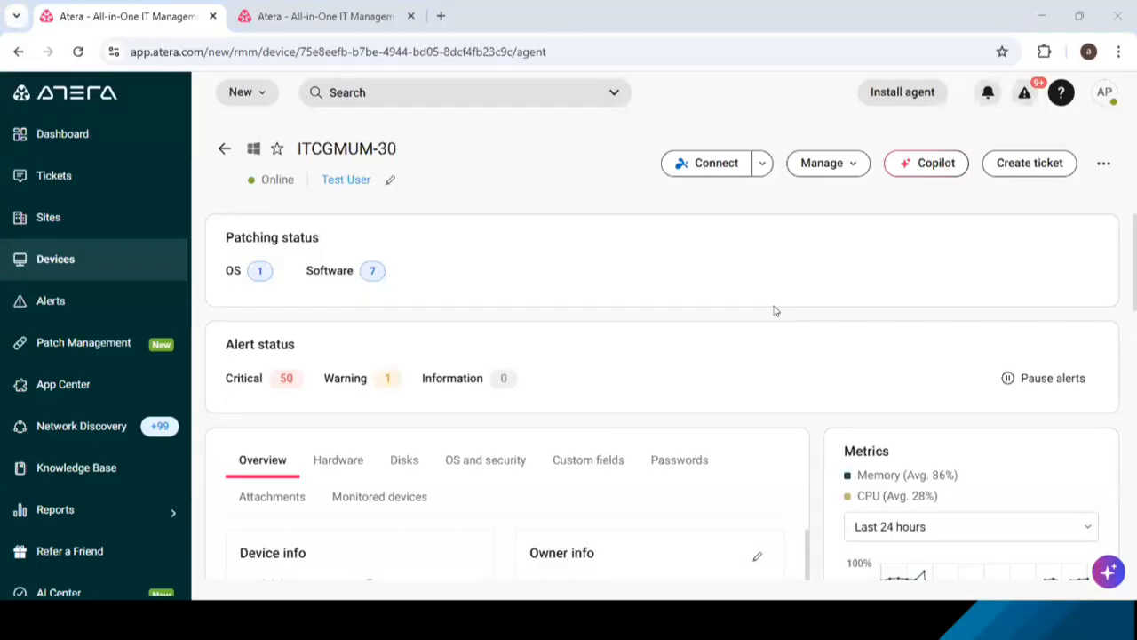
{"action": "key", "text": "alt+Tab"}
{"action": "key", "text": "alt+Tab"}
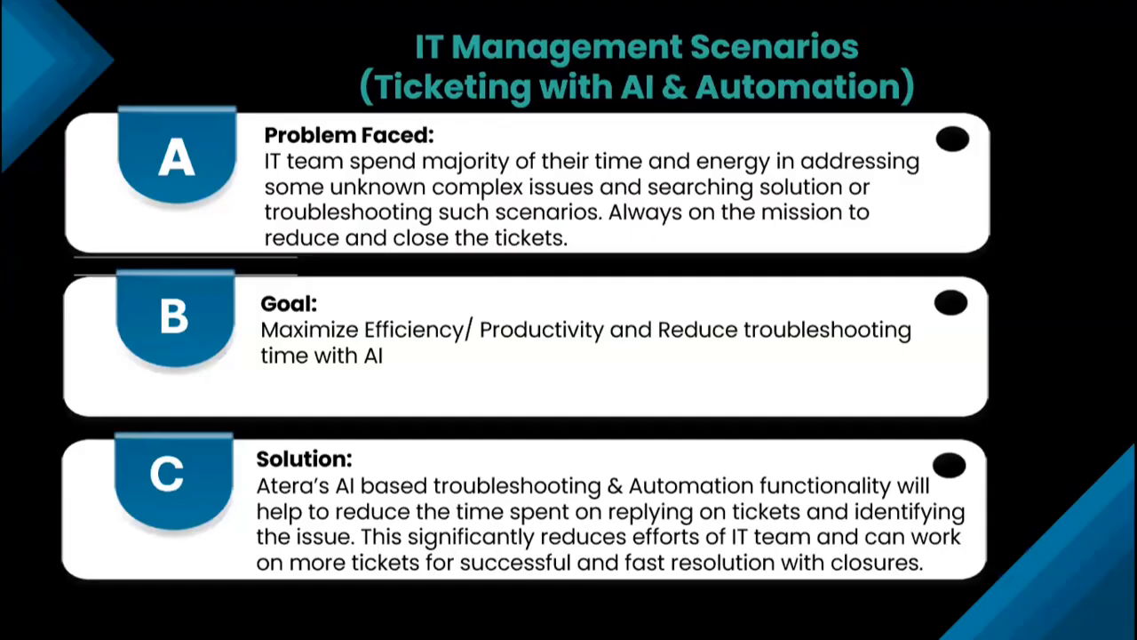